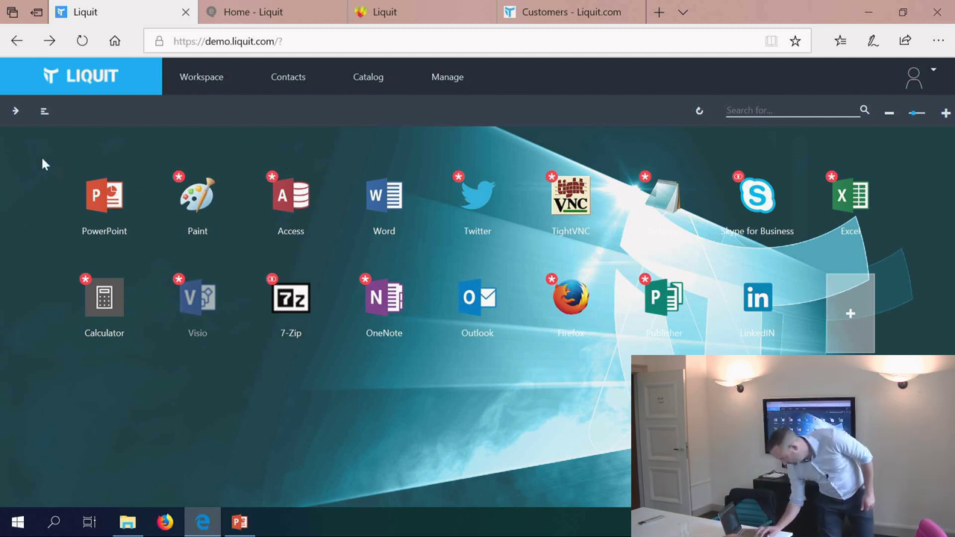
Step: Open one contact's details card from the Contacts directory, then dismiss it
click(288, 82)
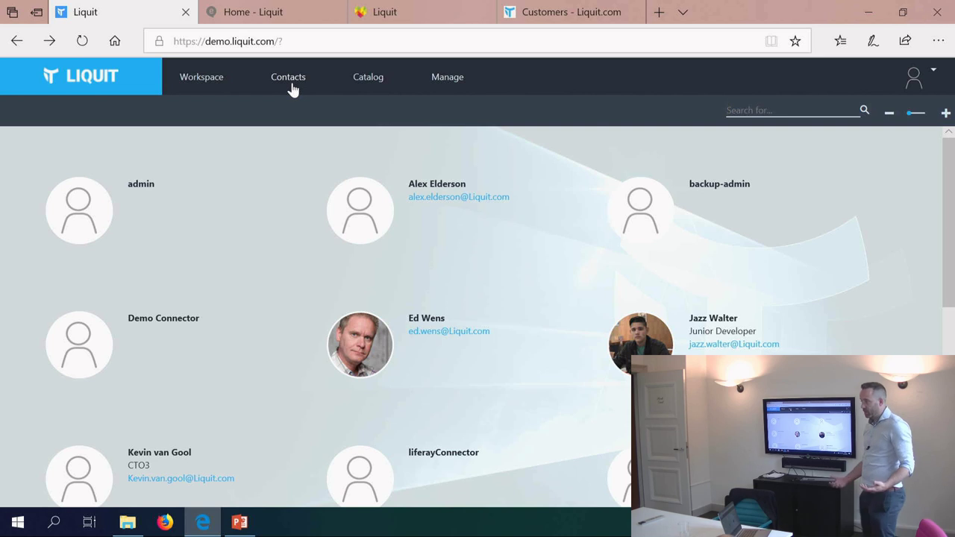
click(420, 323)
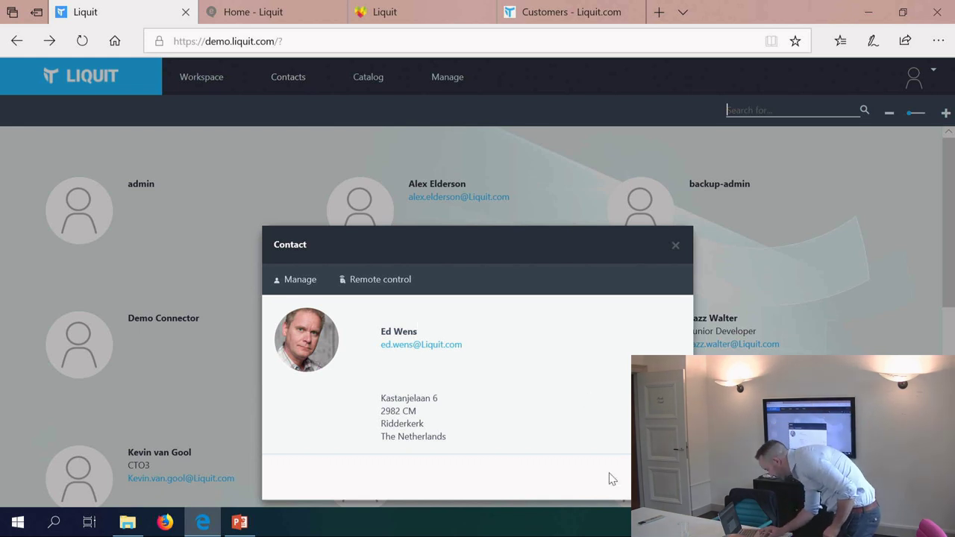
key(Escape)
Step: Remove the Paint tile from the workspace and find Paint offered in the Catalog
click(368, 91)
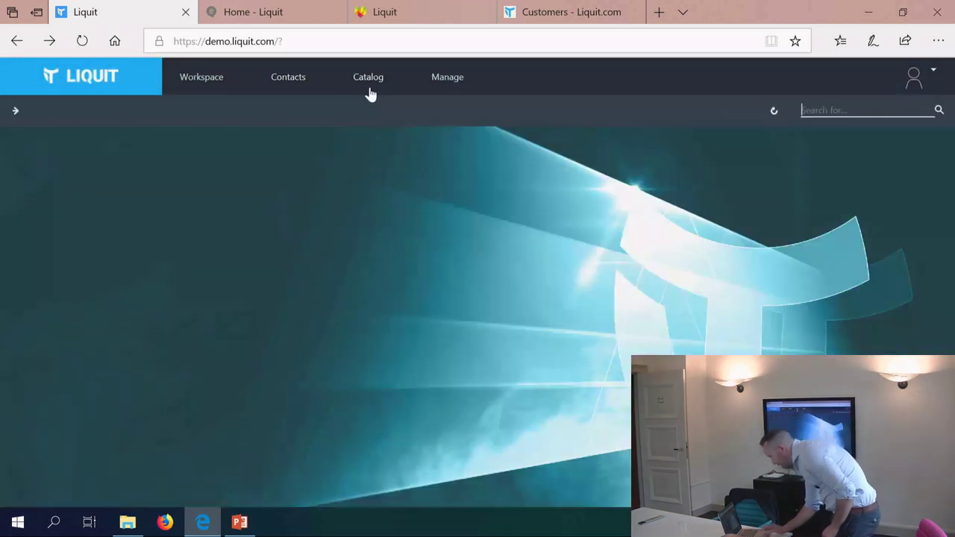
click(213, 90)
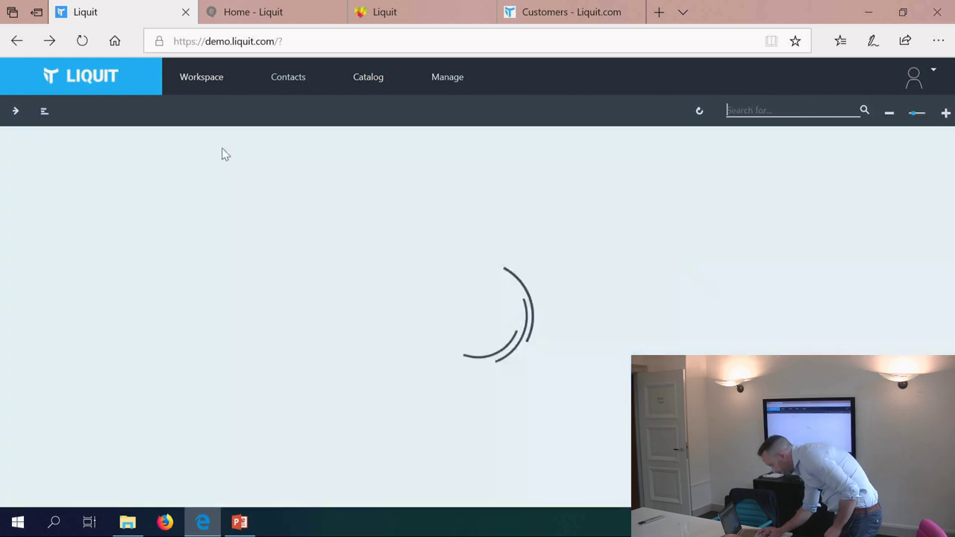
right_click(201, 213)
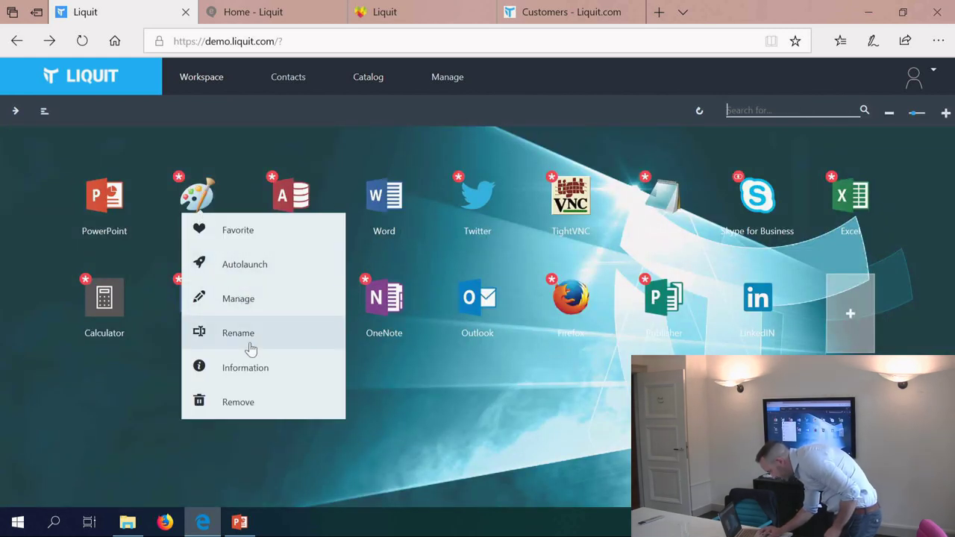
click(236, 403)
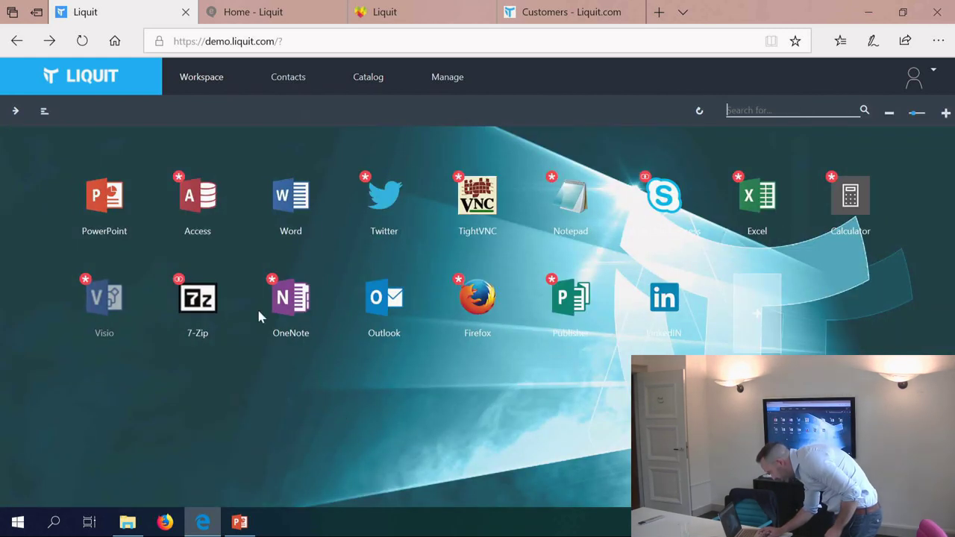
click(368, 88)
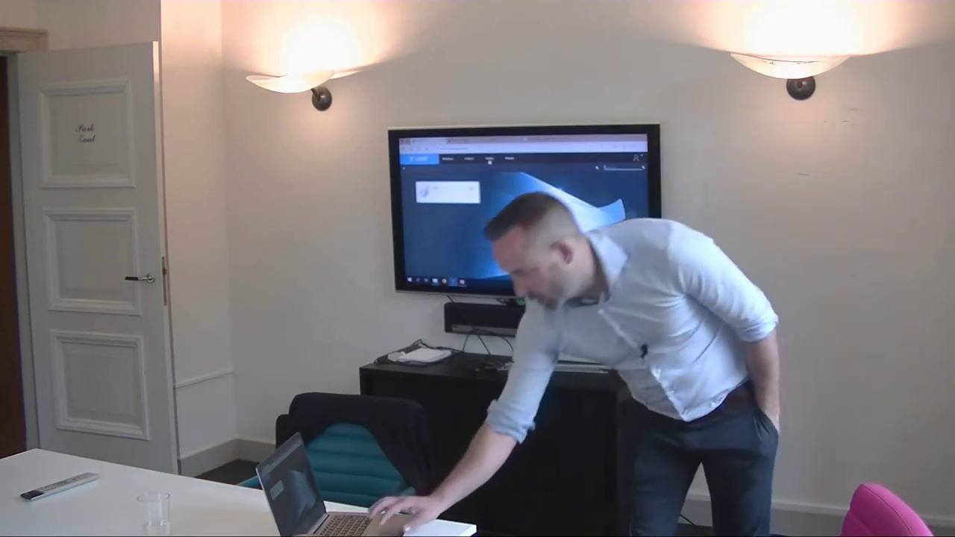
Step: Inspect Paint's catalog details, then Get Paint back into the workspace
click(490, 160)
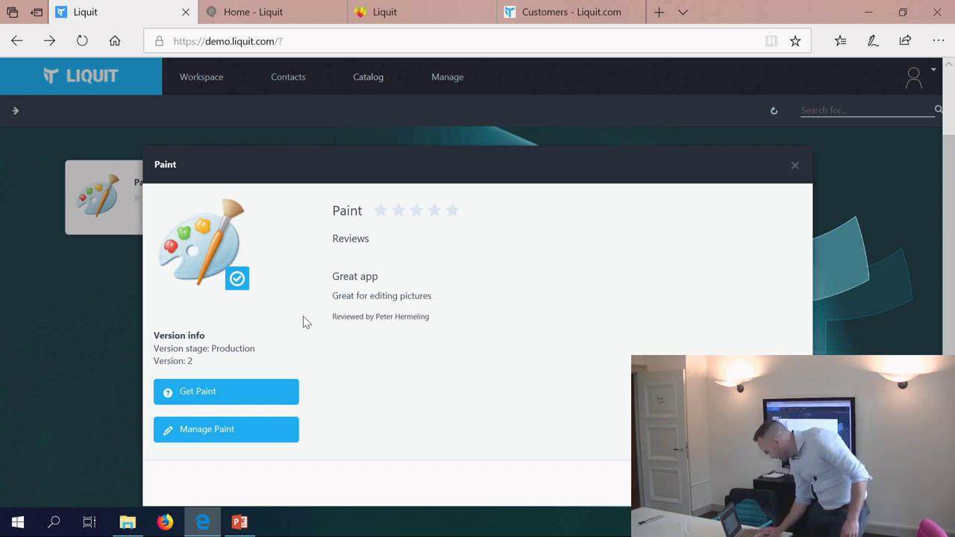
key(Escape)
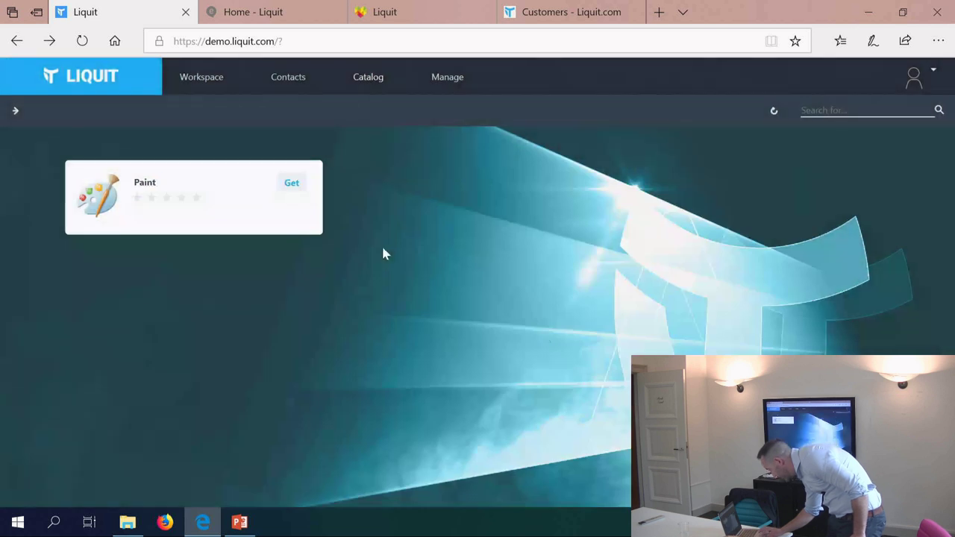
click(293, 185)
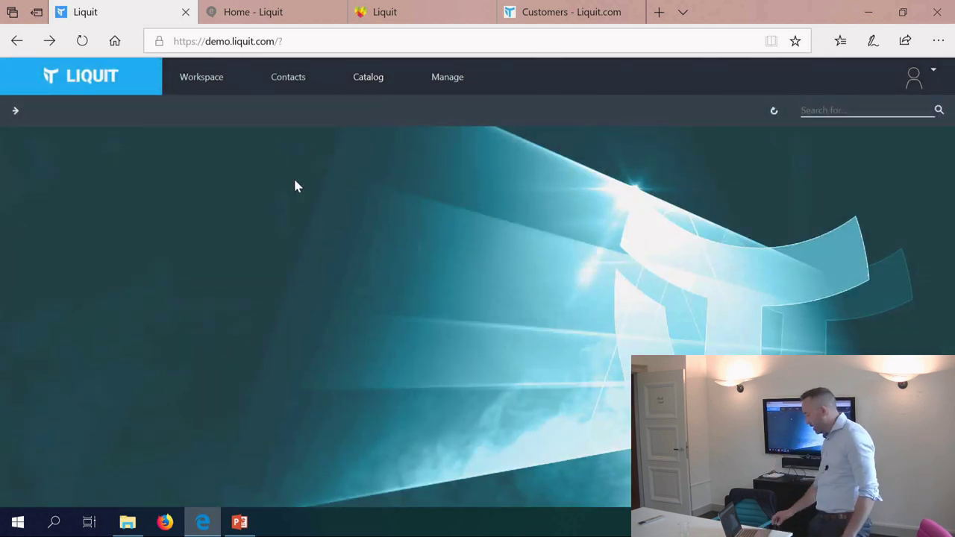
Step: Glance over the Manage overview, then launch Excel from its tile and minimise it
click(211, 79)
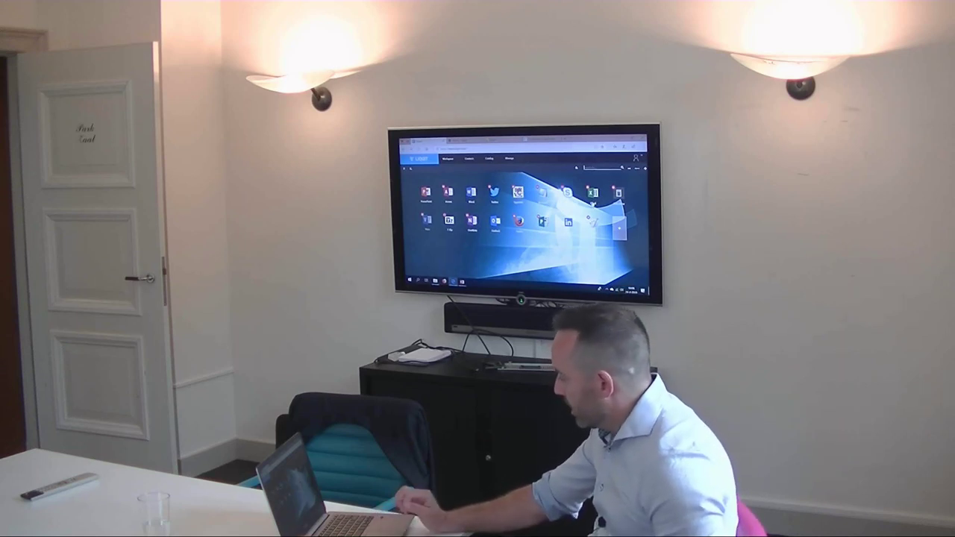
click(508, 159)
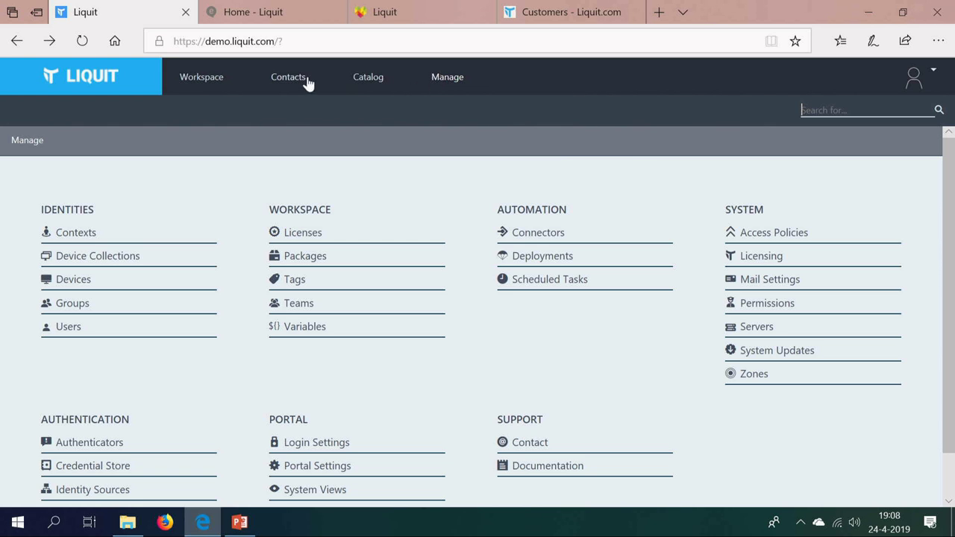
click(189, 78)
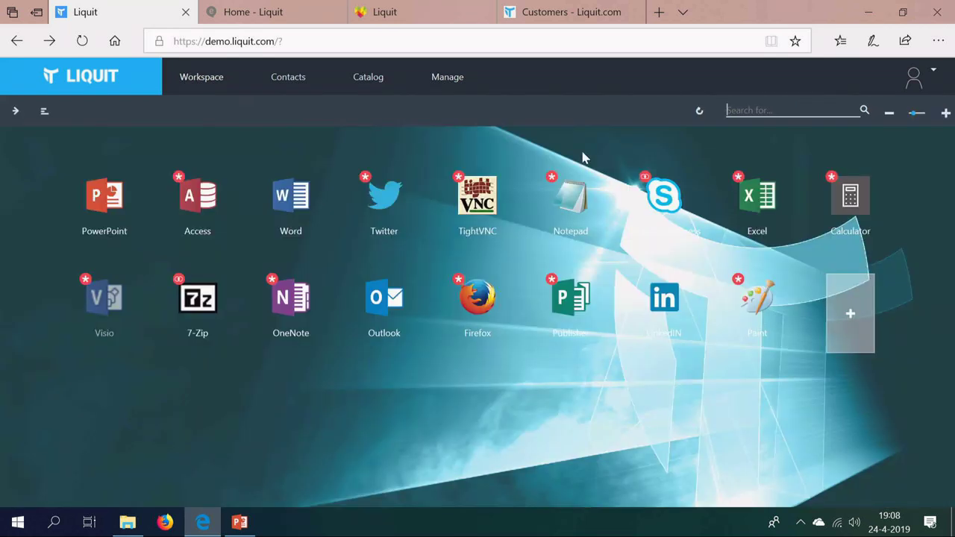
click(759, 198)
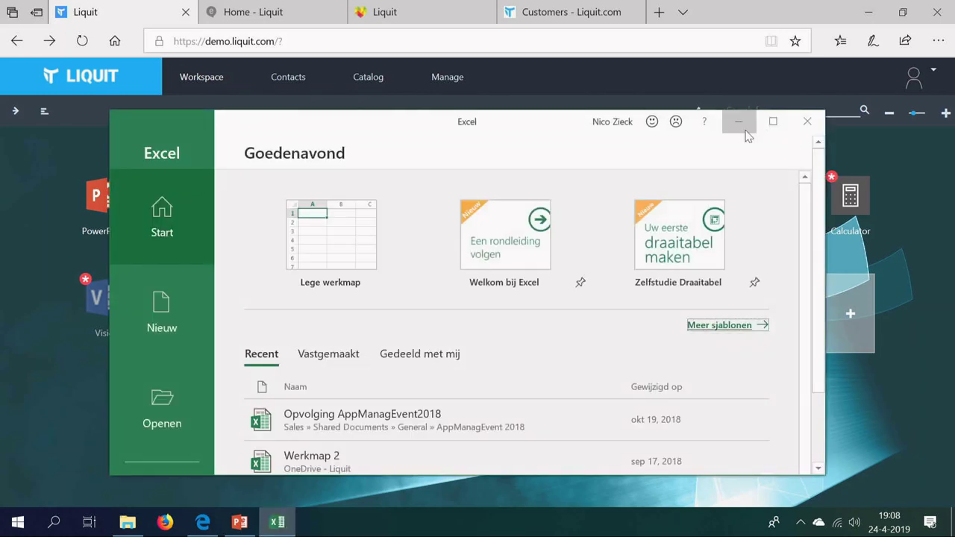
click(738, 121)
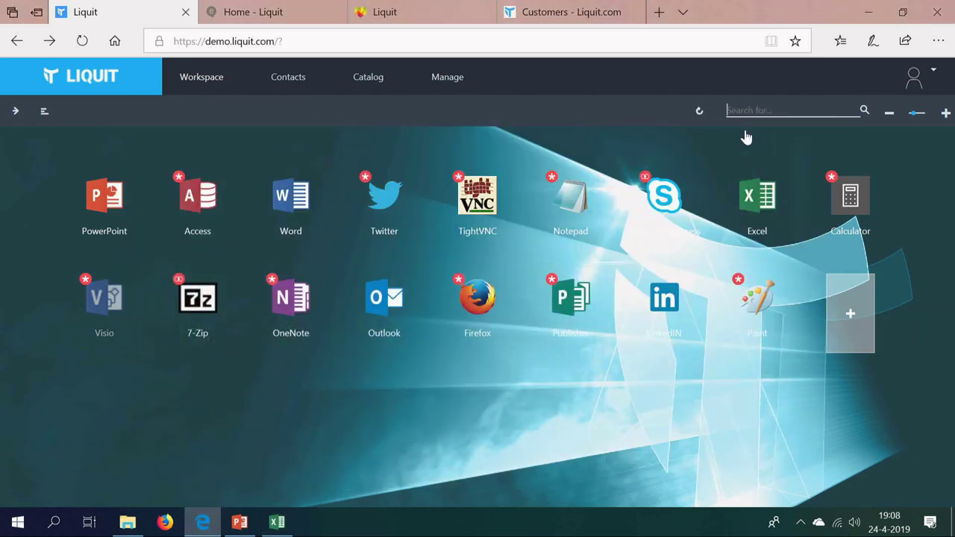
Step: Review the four launch actions in the Excel package's Actions page
right_click(751, 200)
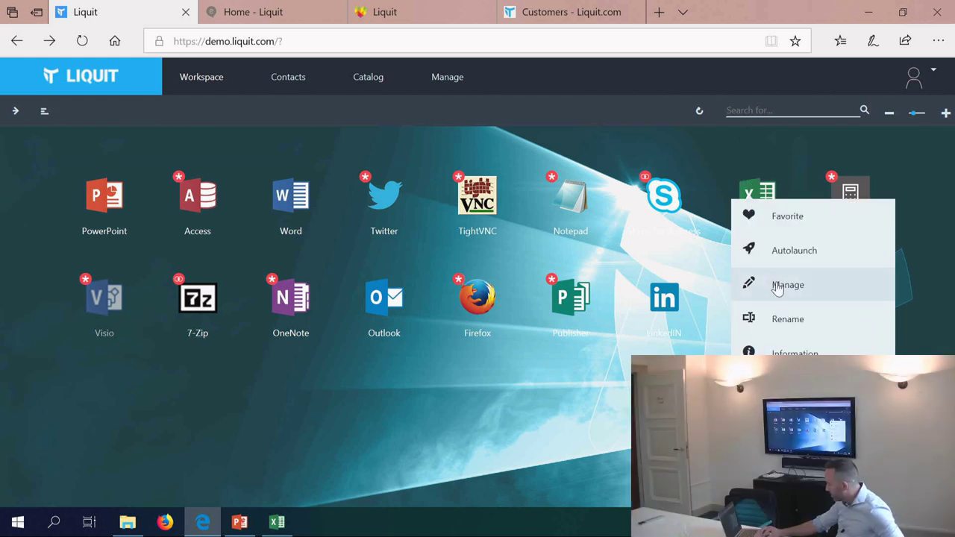
click(777, 285)
scroll(64, 321, down, 3)
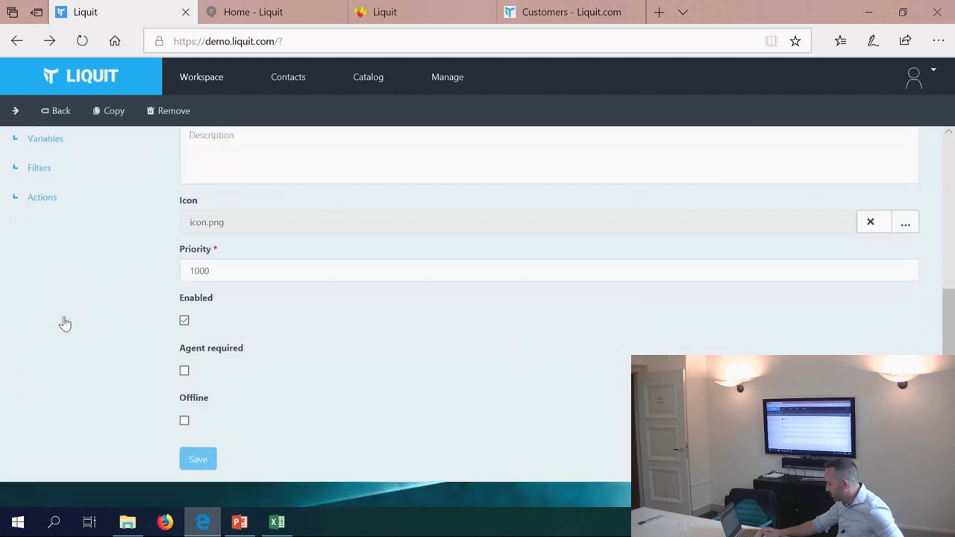
click(46, 257)
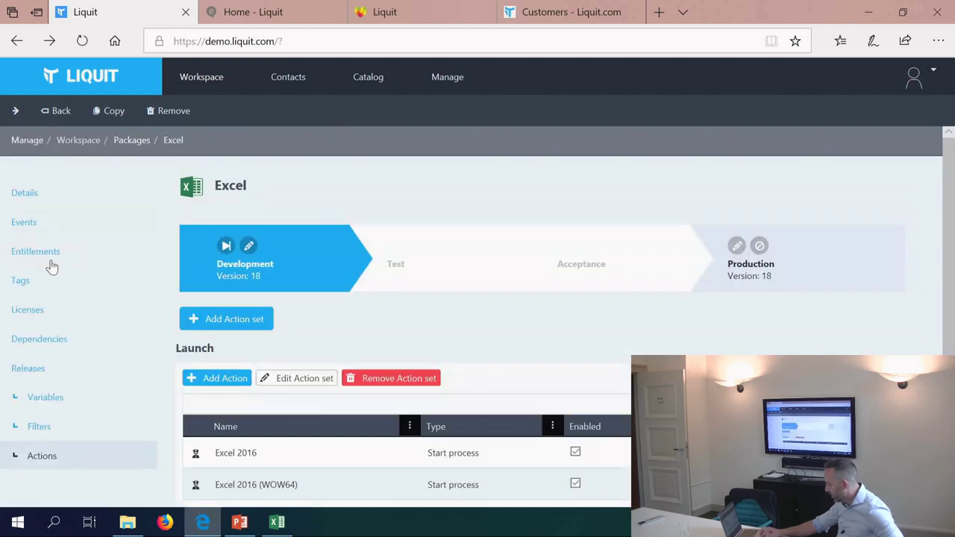
drag(192, 437, 321, 418)
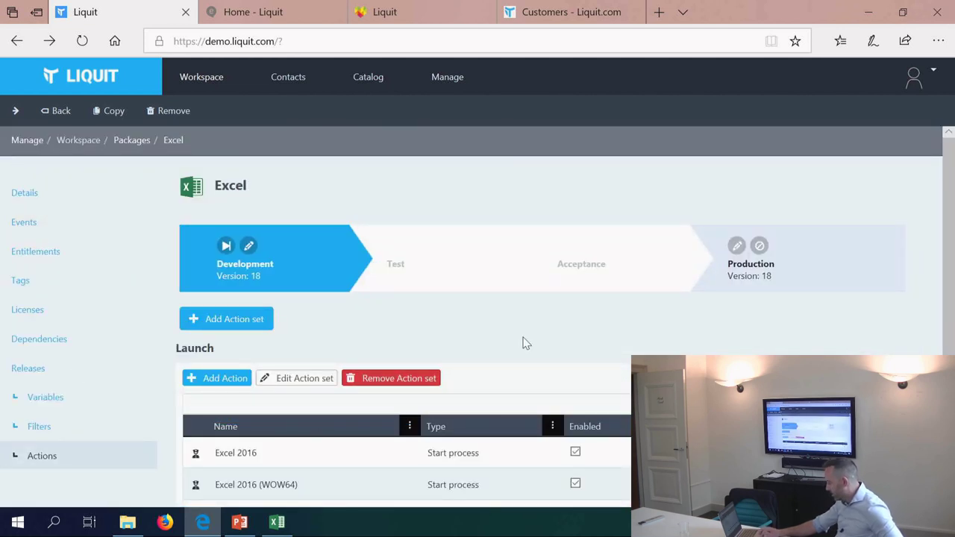
scroll(550, 336, down, 2)
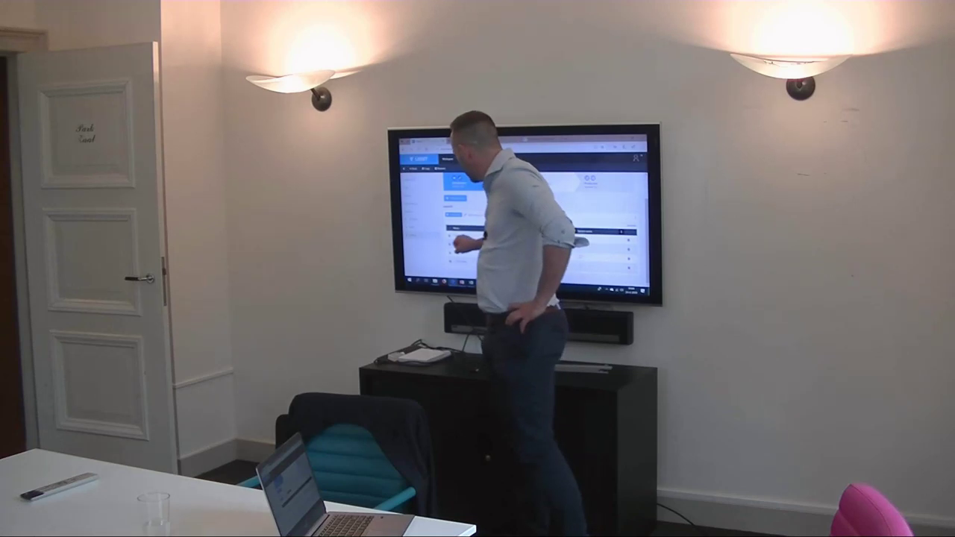
click(456, 237)
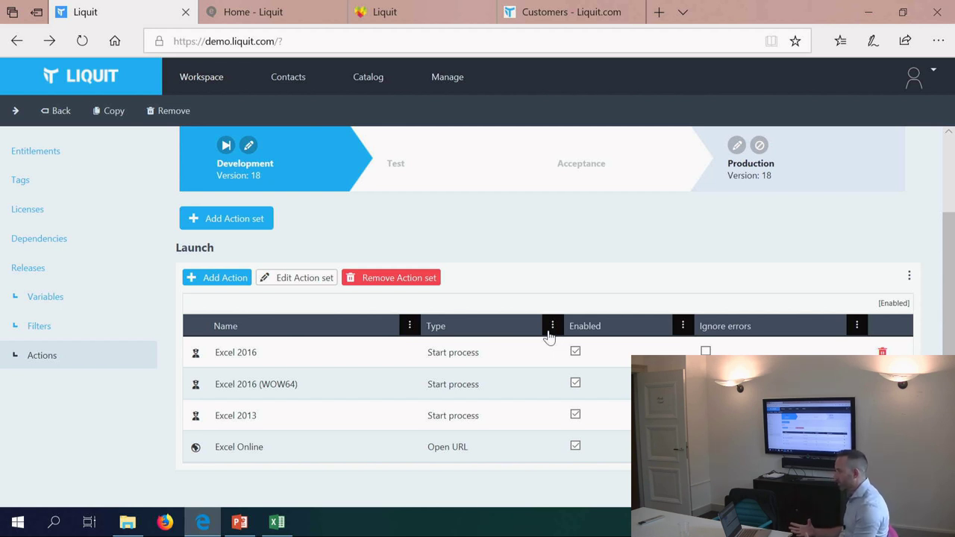
Step: Return to the workspace and open the 7-Zip package's management page
click(212, 84)
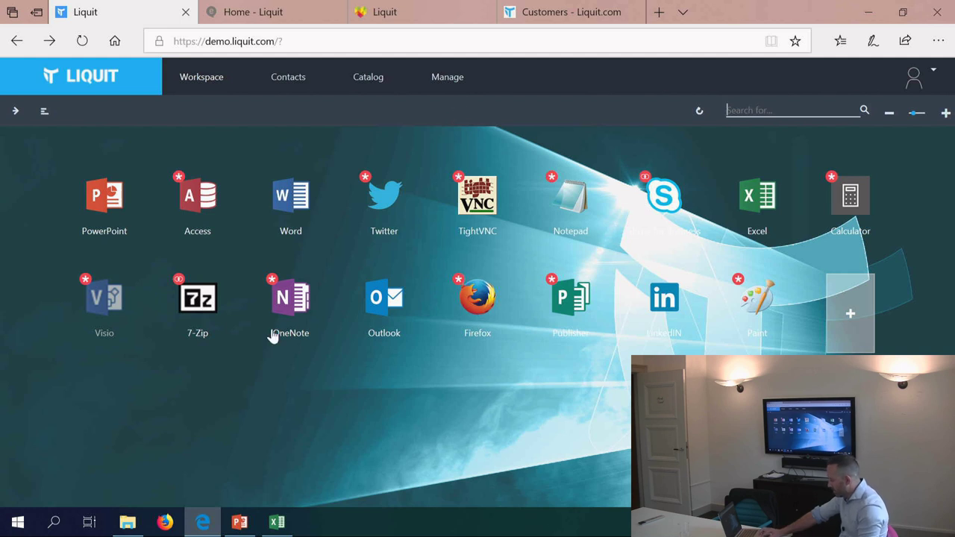
right_click(199, 315)
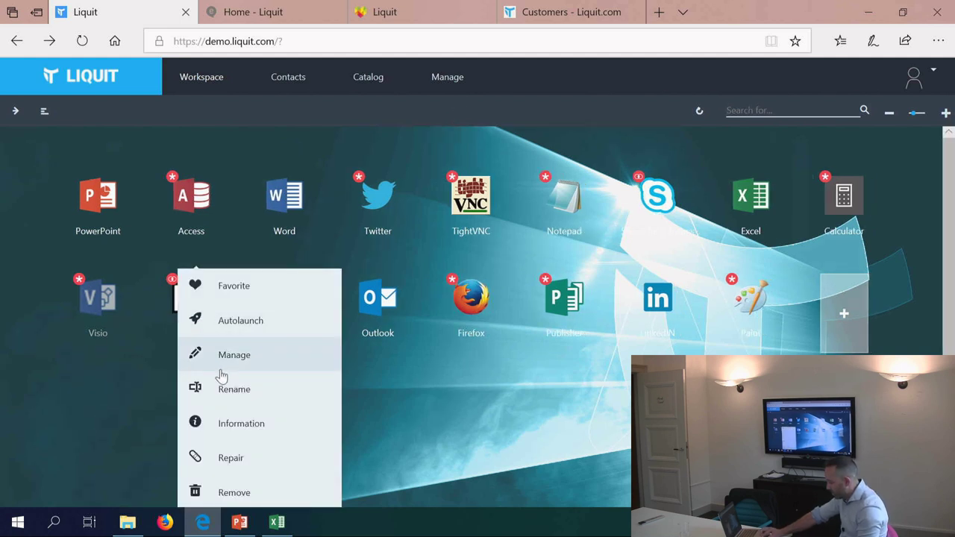
click(221, 373)
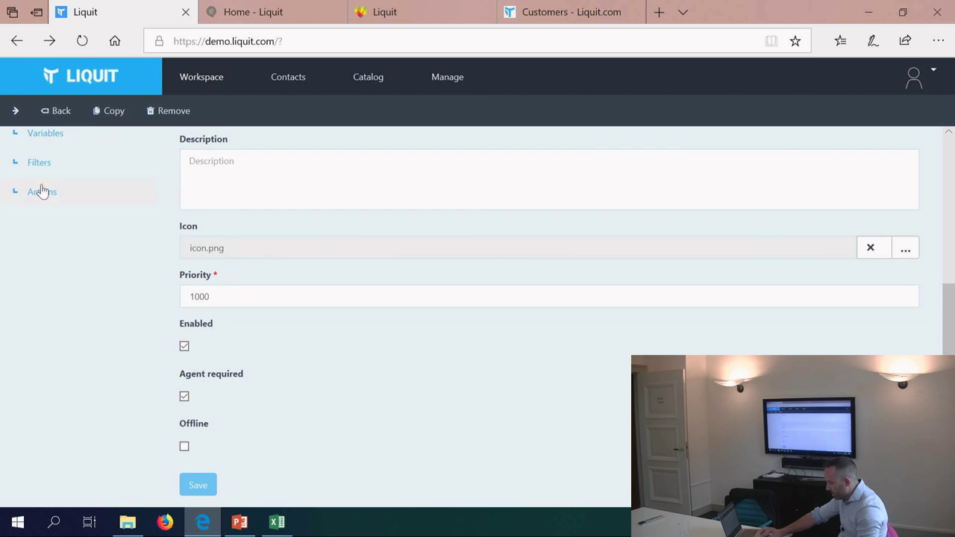
Step: Inspect the Install uploaded MSI action's x86 filter without saving, then scroll to the Launch set
click(42, 191)
scroll(298, 345, down, 2)
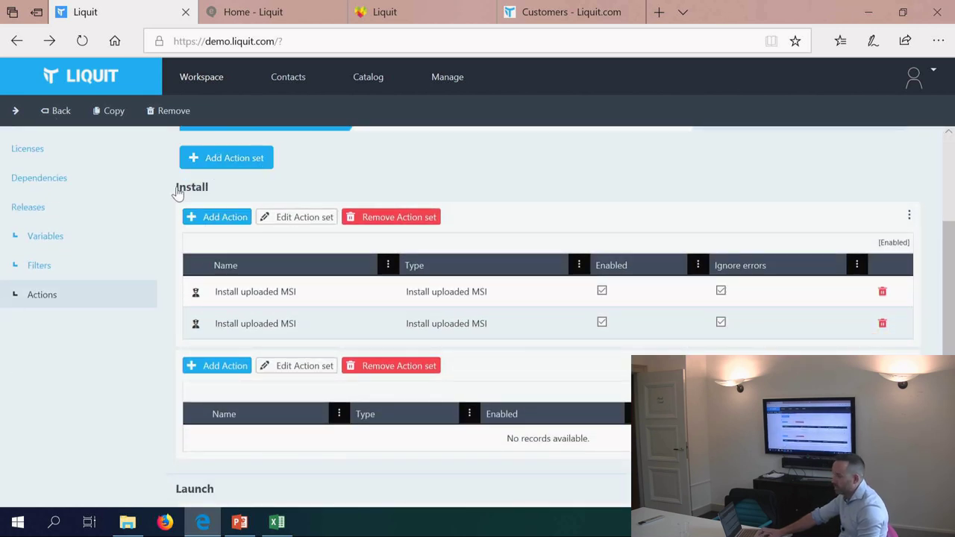
double_click(243, 296)
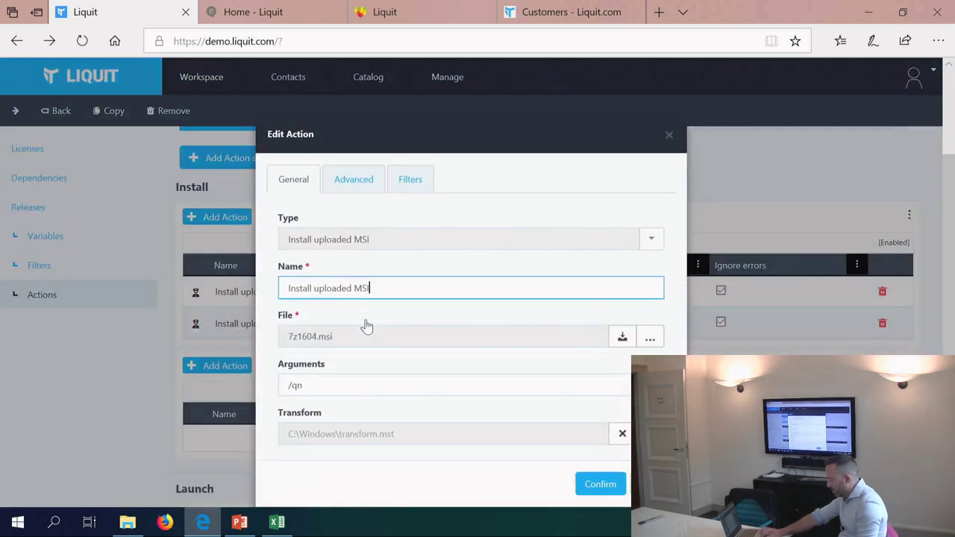
click(414, 182)
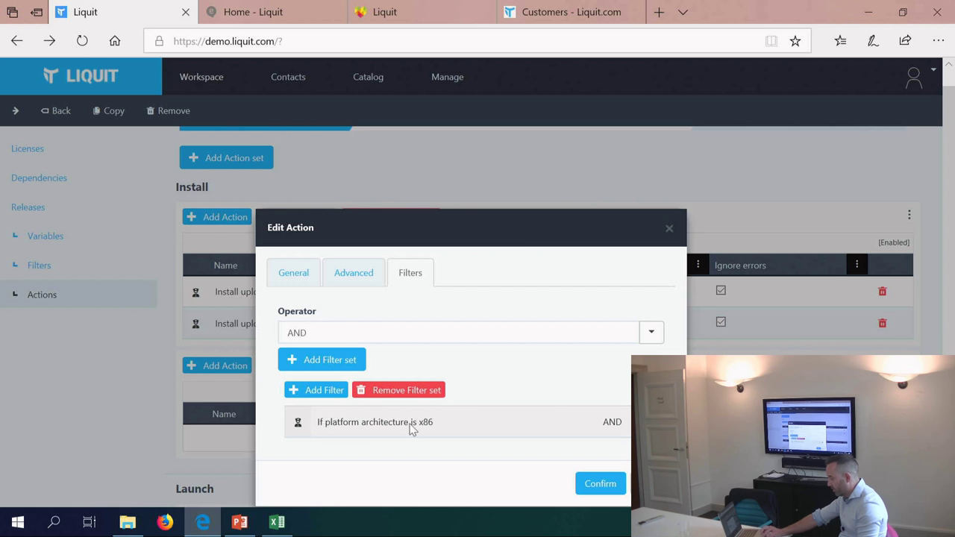
click(302, 273)
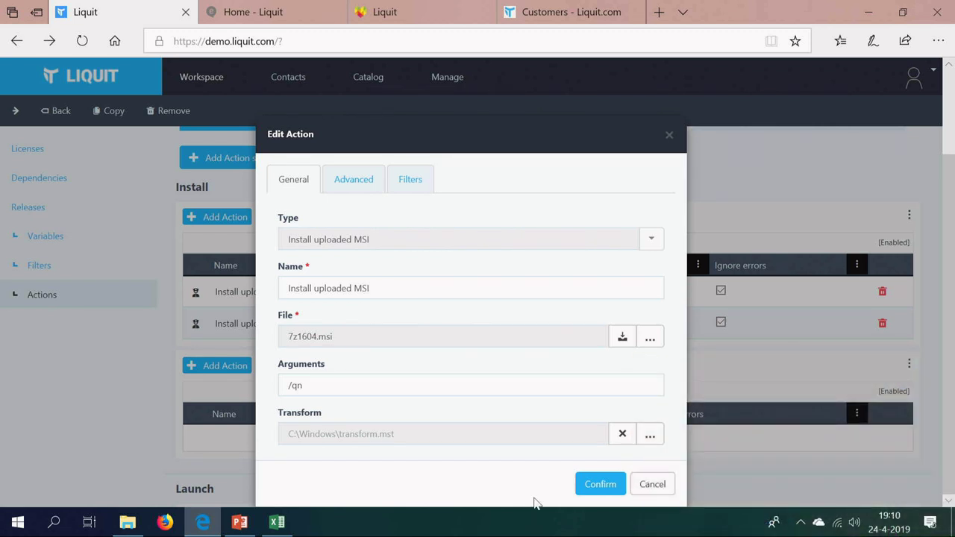
click(651, 484)
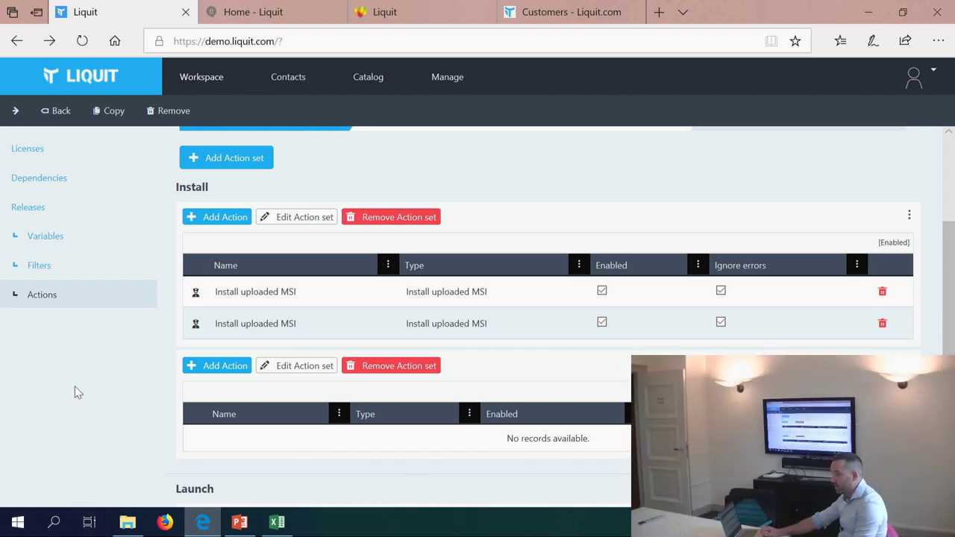
scroll(75, 391, down, 1)
scroll(75, 391, down, 1)
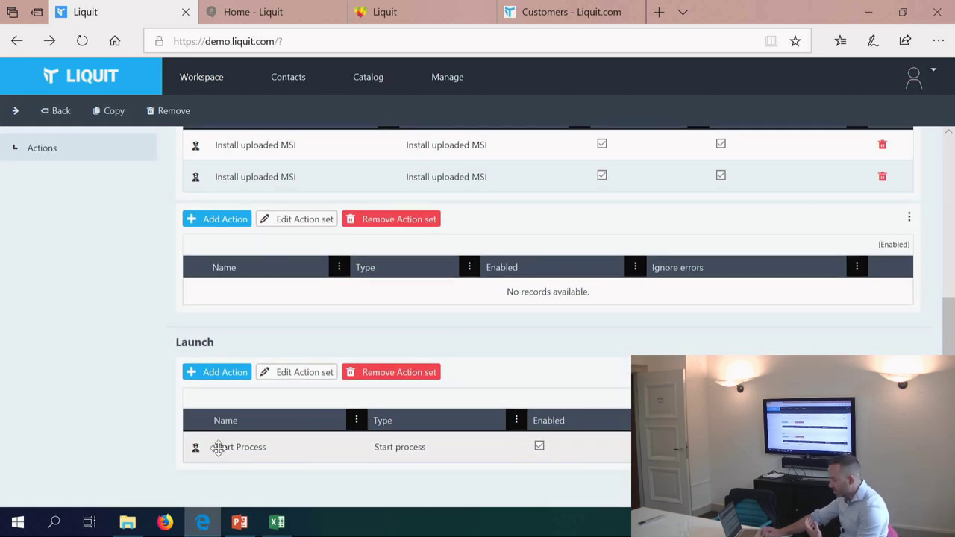
double_click(219, 450)
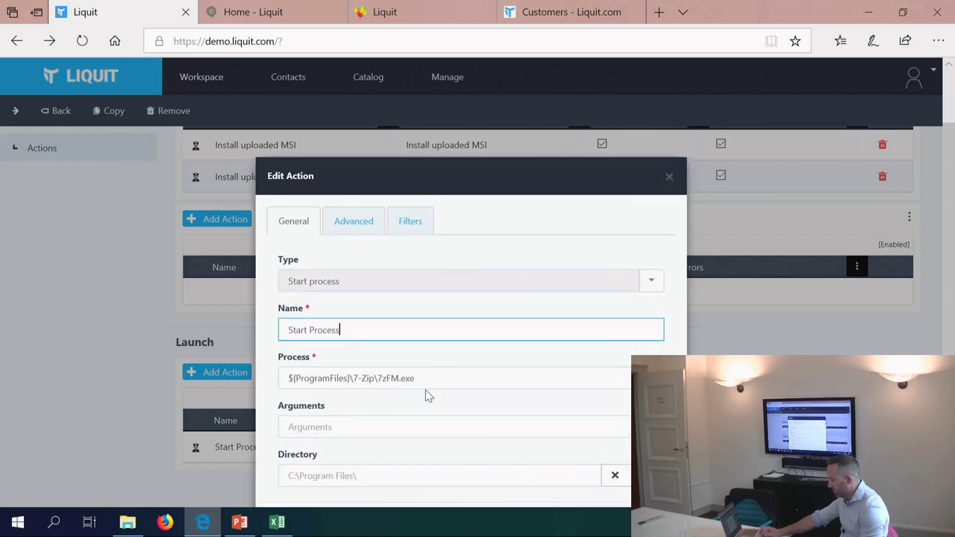
drag(435, 378, 219, 348)
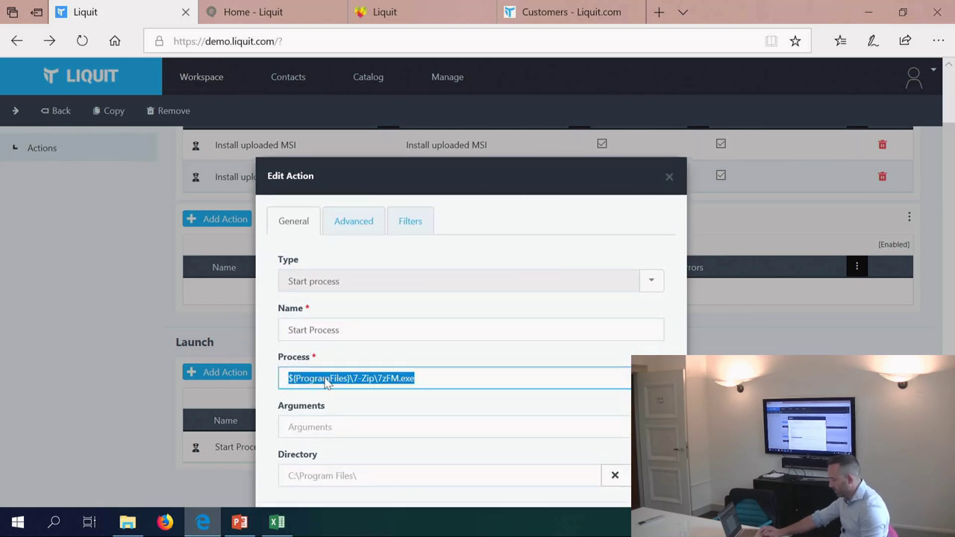
click(325, 379)
drag(346, 378, 263, 371)
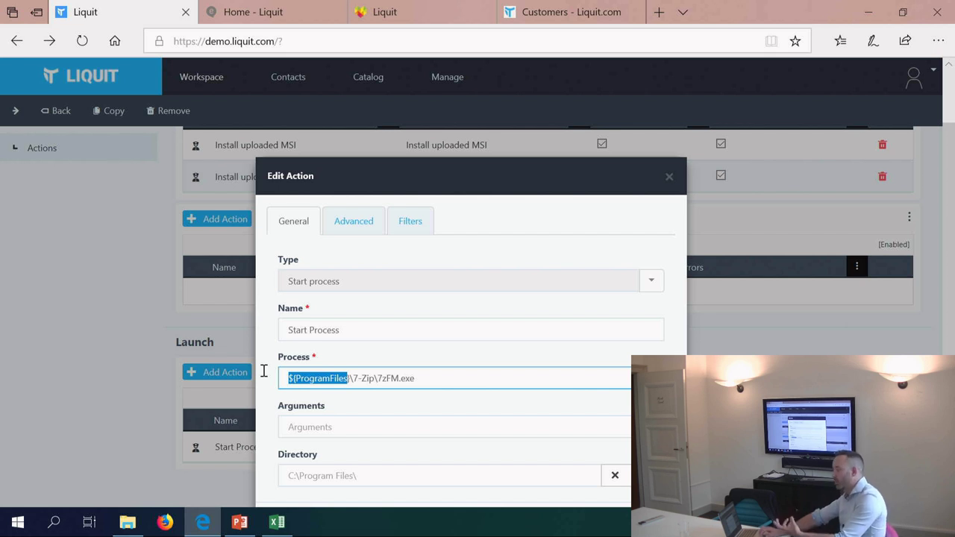
scroll(515, 222, down, 1)
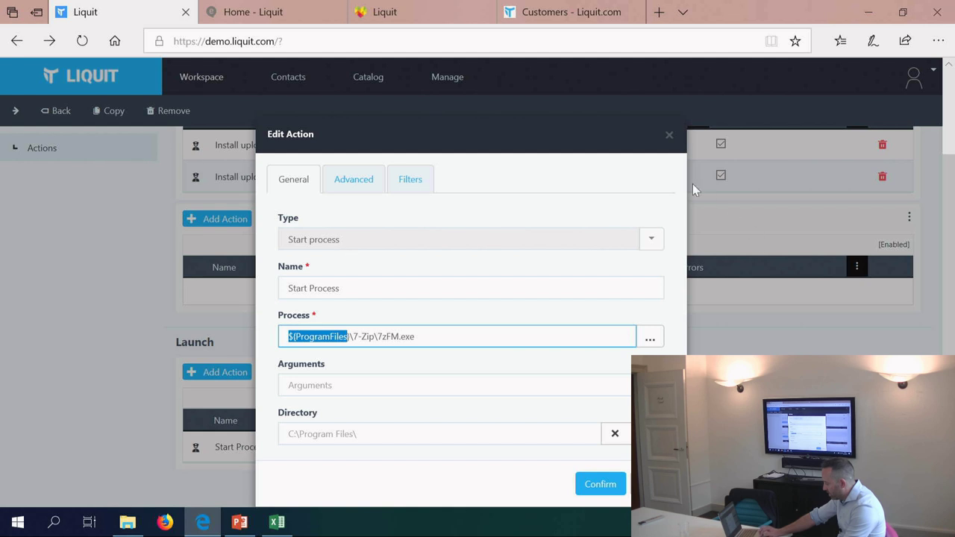
click(669, 135)
scroll(76, 281, up, 5)
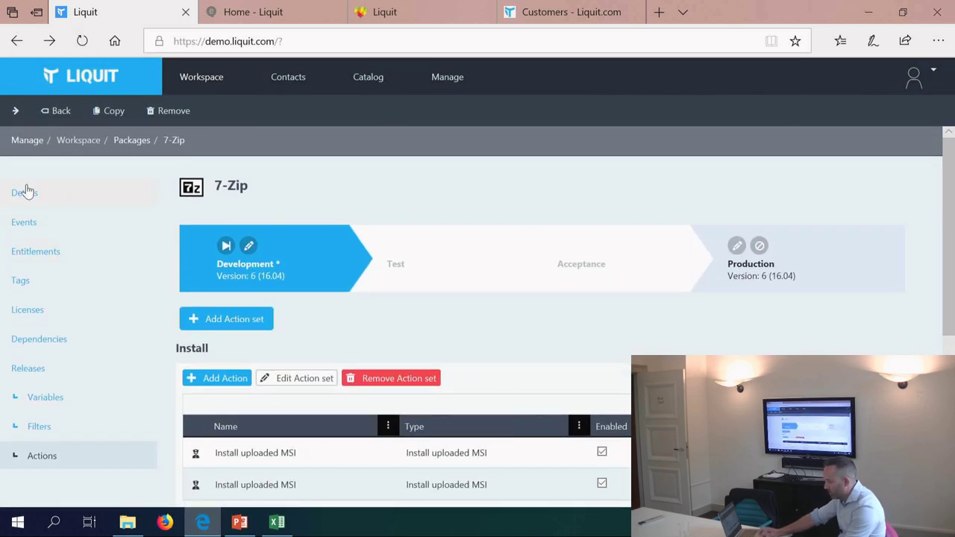
Step: Scroll through the 7-Zip Details form and highlight its Priority value of 1000
click(25, 190)
scroll(308, 332, down, 1)
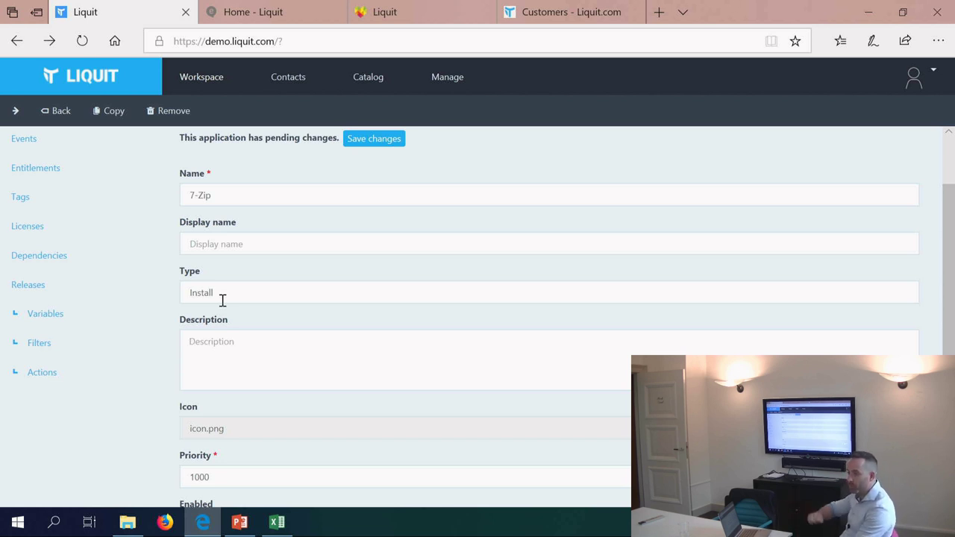
scroll(223, 300, down, 1)
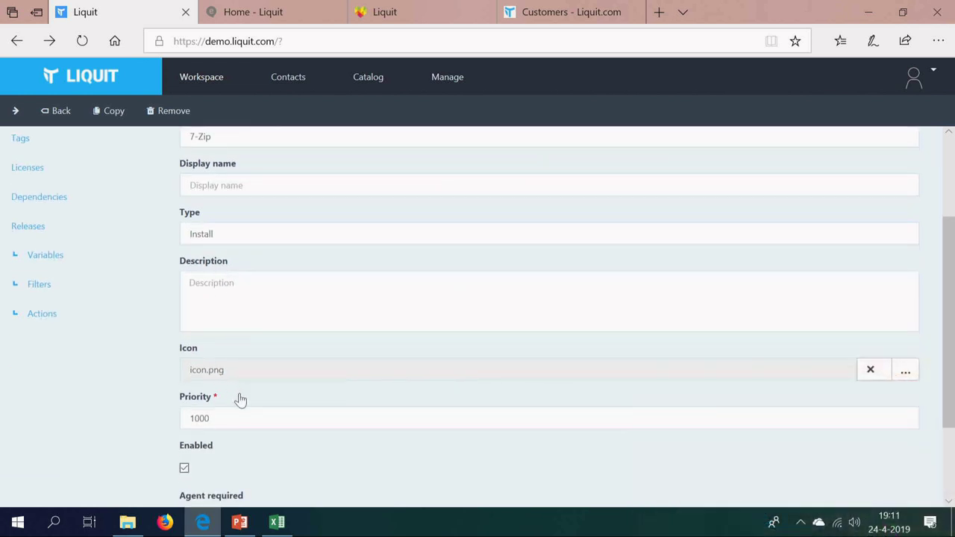
drag(249, 419, 181, 420)
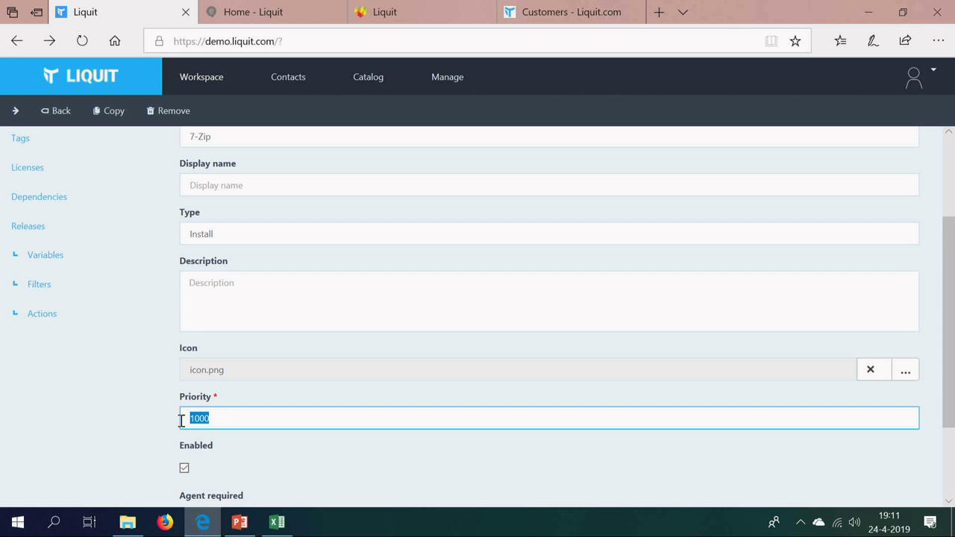
scroll(183, 422, up, 1)
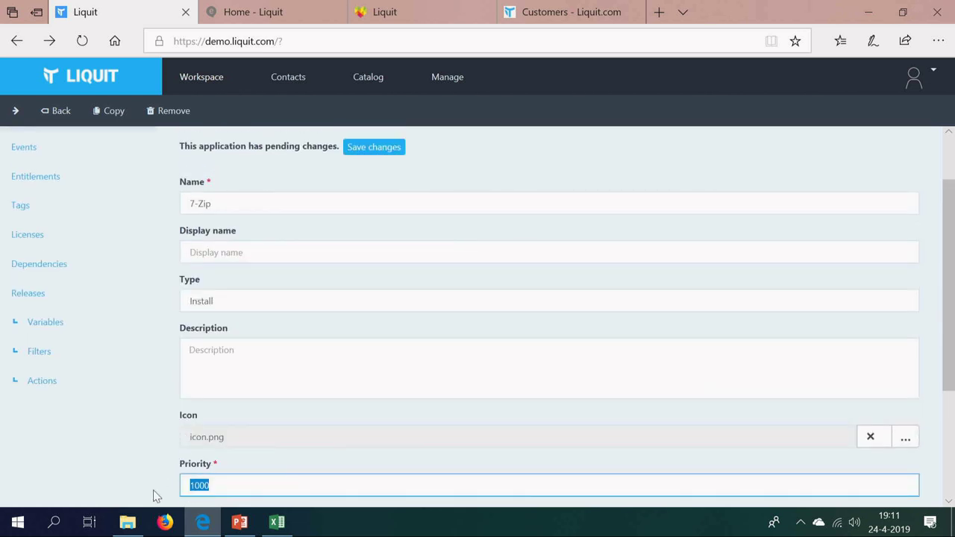
scroll(147, 420, up, 1)
Step: Browse 7-Zip's event history, selecting a LaunchPackage event, then open Entitlements
click(29, 224)
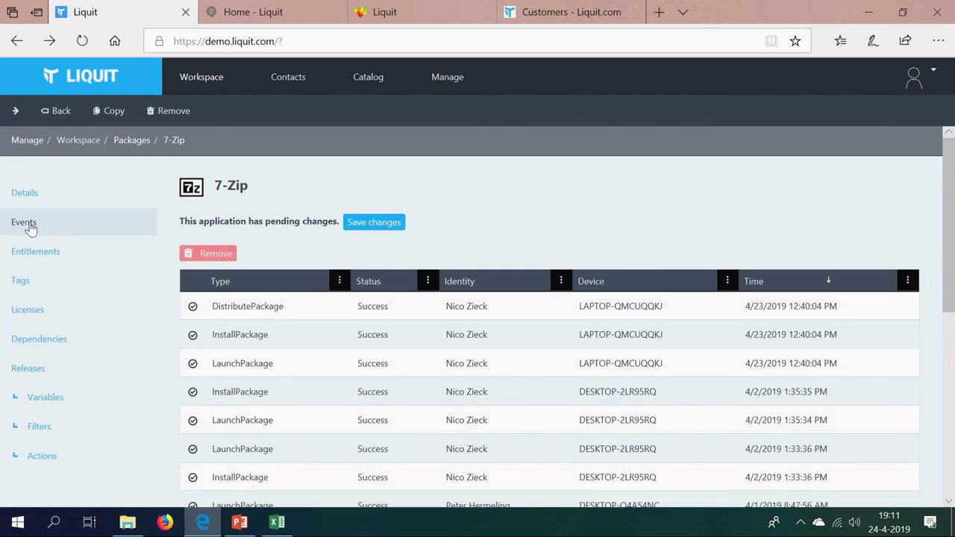
drag(325, 462, 323, 463)
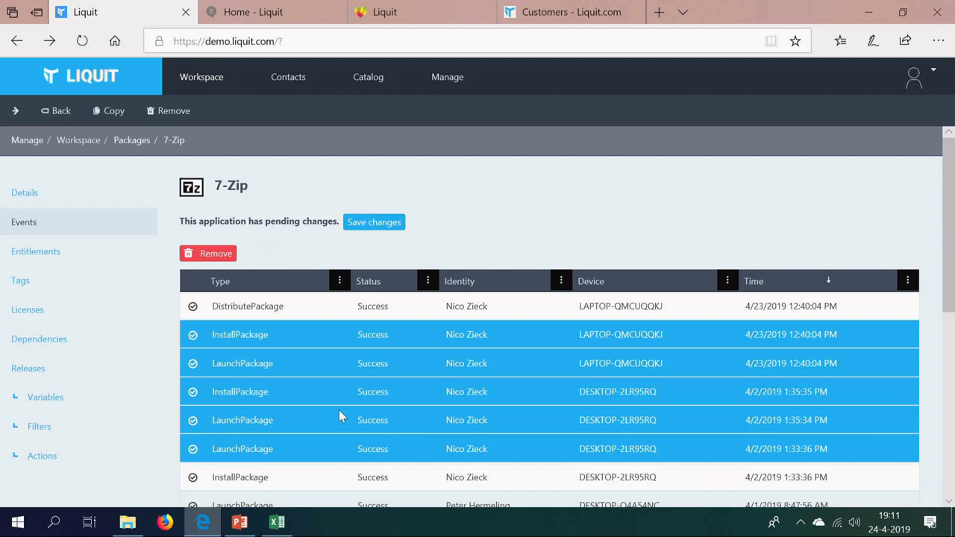
click(340, 416)
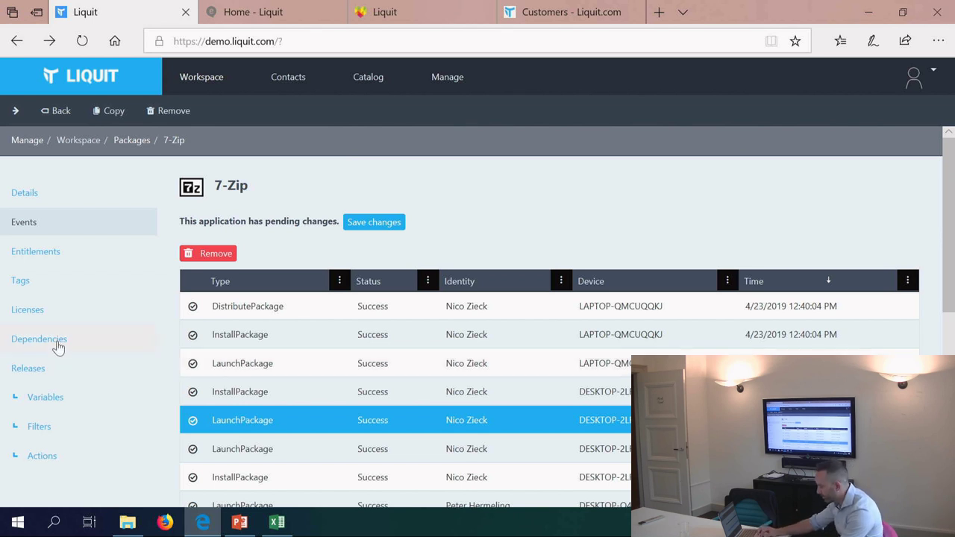
click(32, 251)
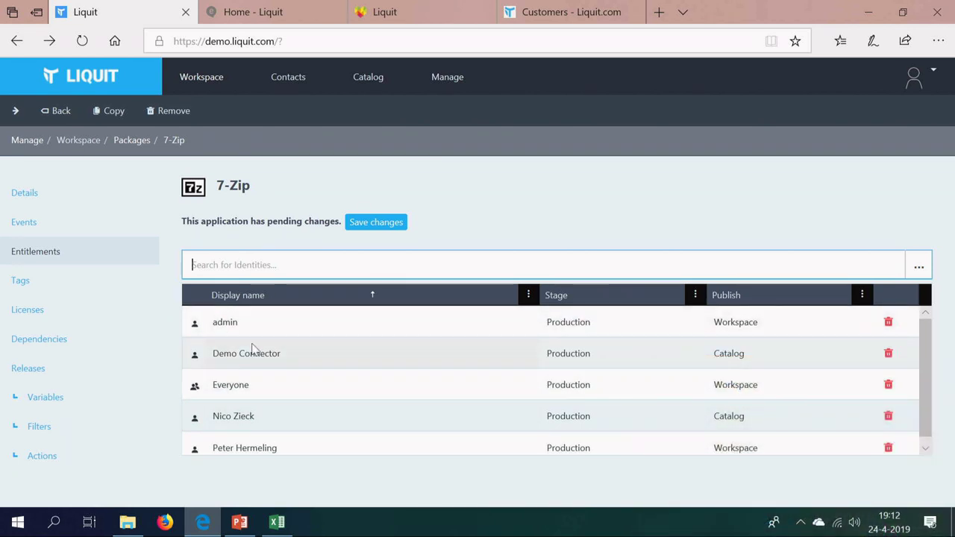
Step: Edit the Everyone entitlement, keeping Production stage and Workspace publishing, then view its Events
scroll(236, 418, down, 1)
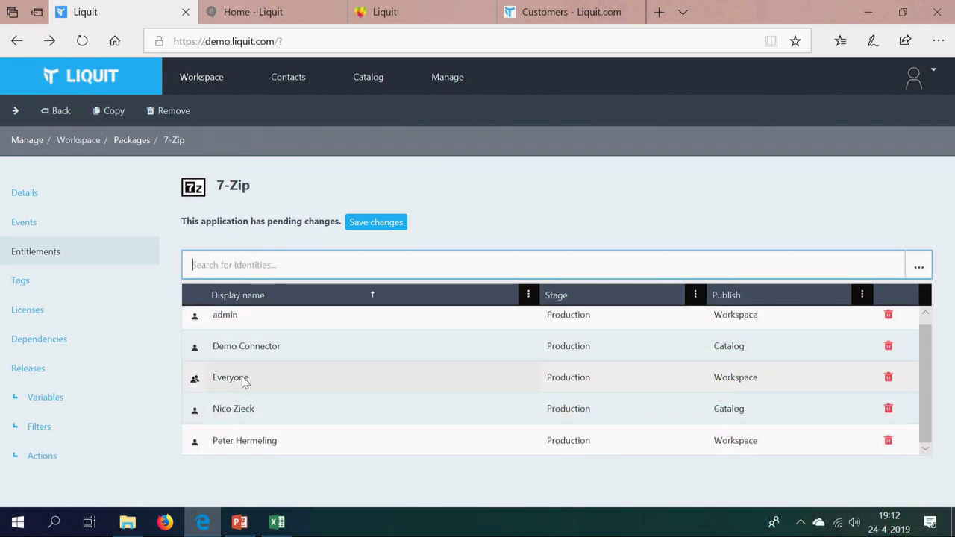
click(243, 382)
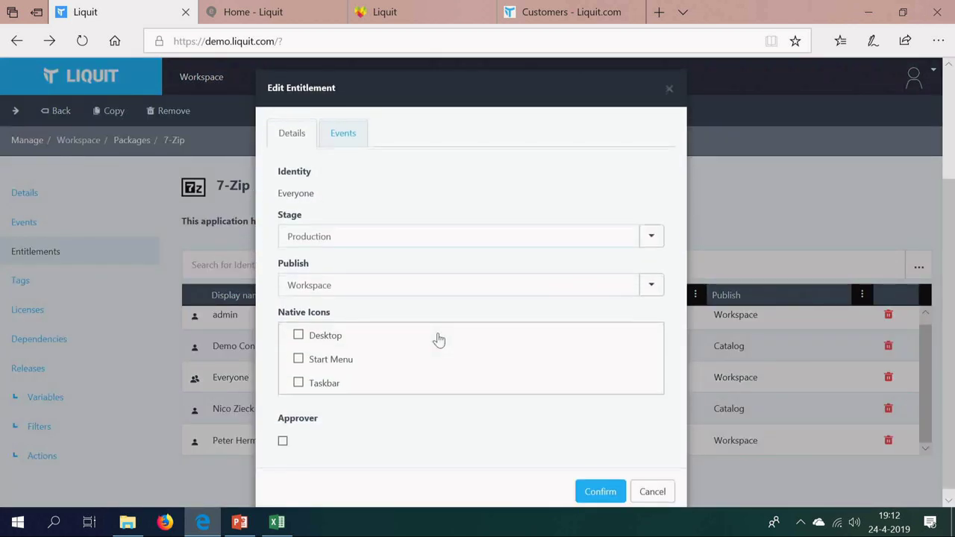
click(494, 245)
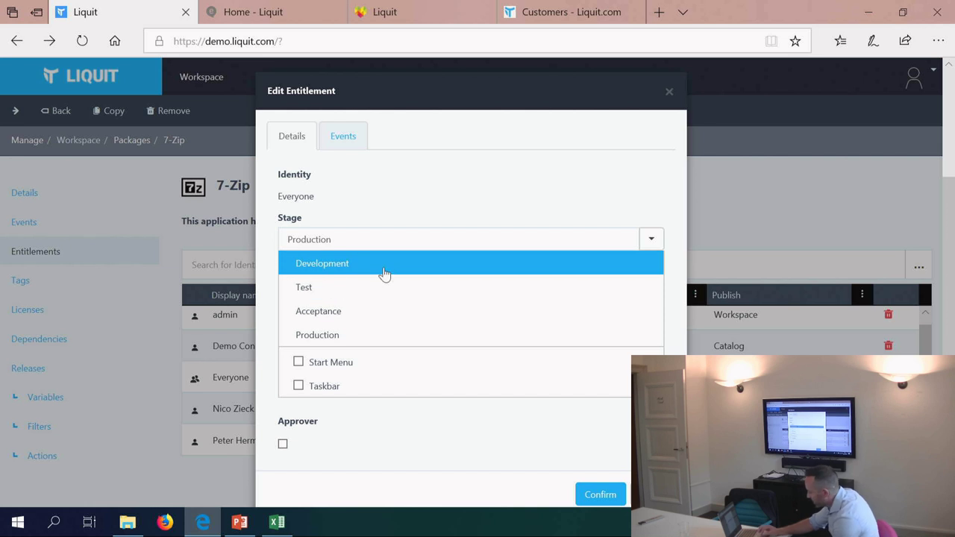
click(325, 334)
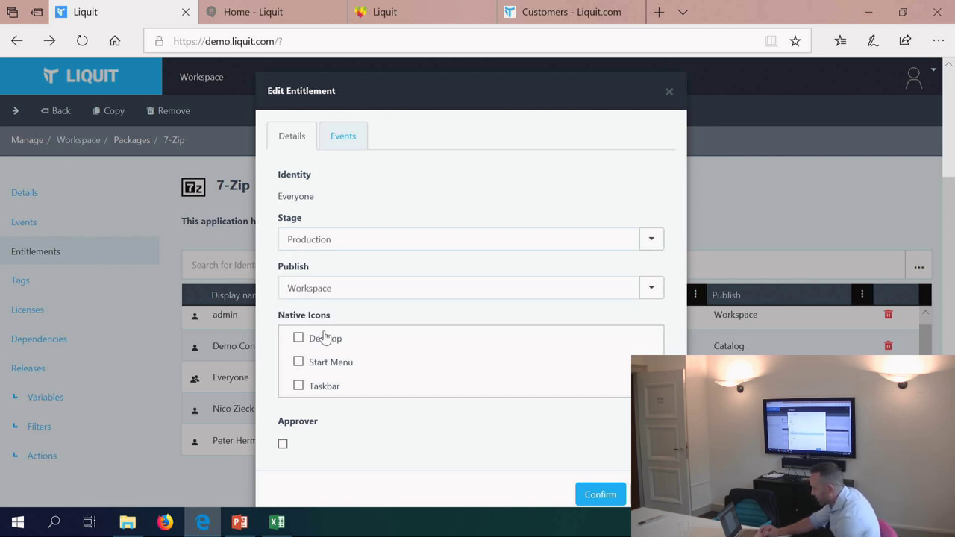
click(389, 289)
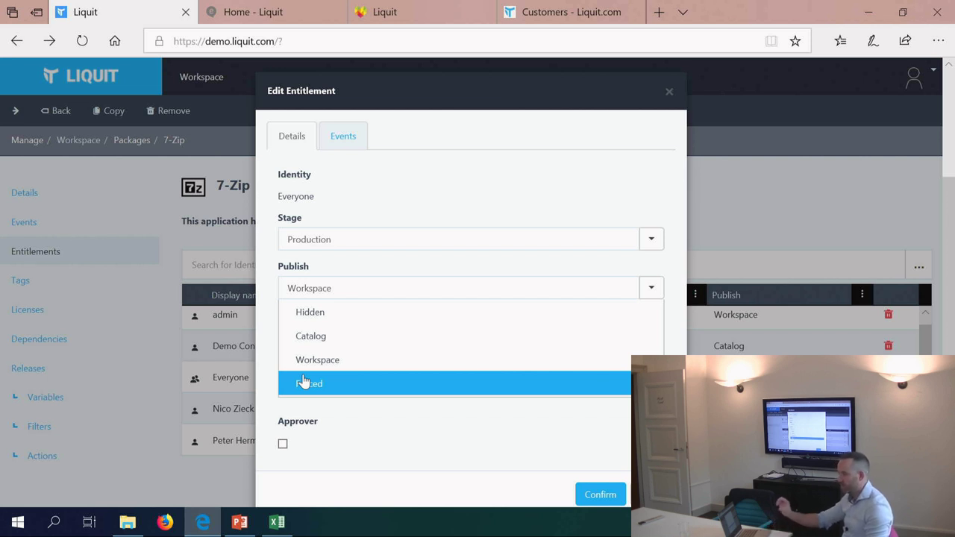
click(310, 361)
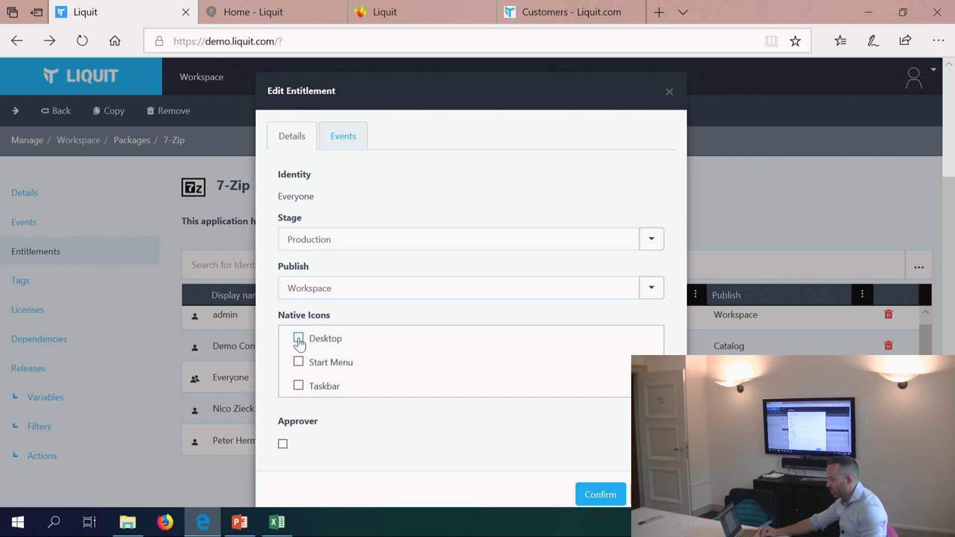
click(298, 386)
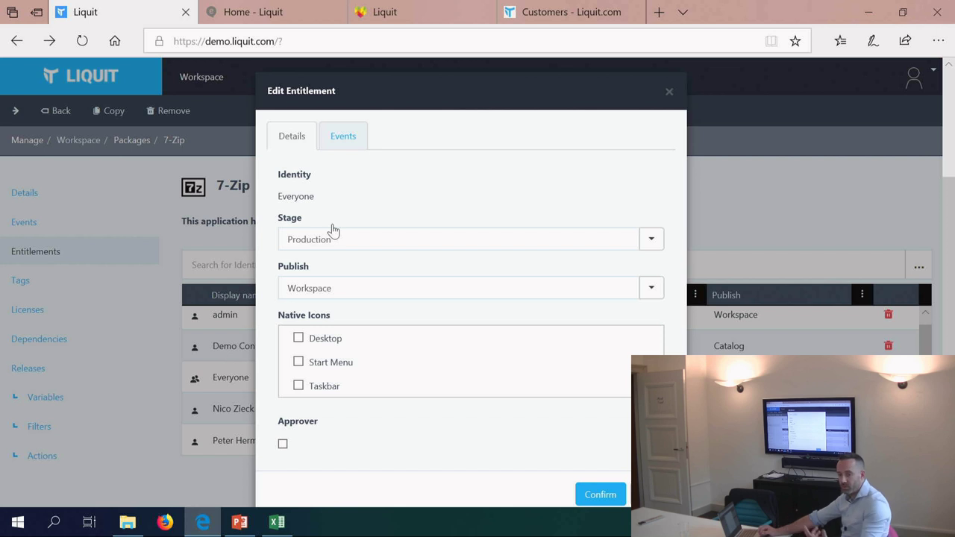
click(347, 147)
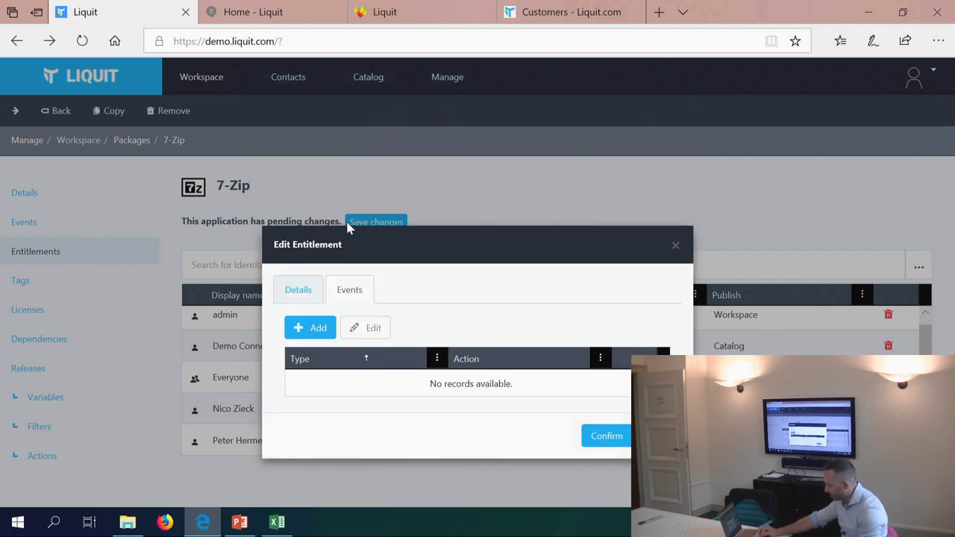
Step: Add a Device startup event with the Launch action to Everyone, then close both dialogs
click(308, 296)
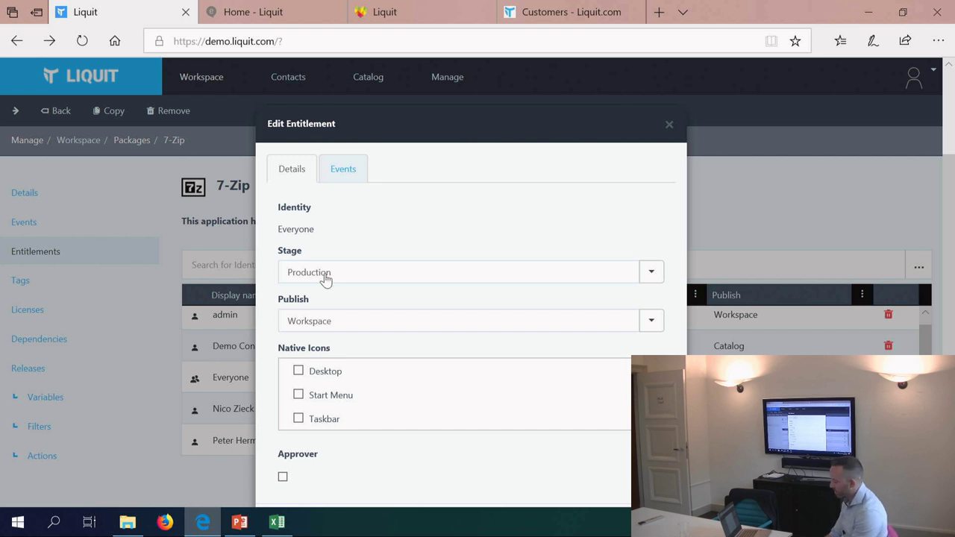
click(345, 168)
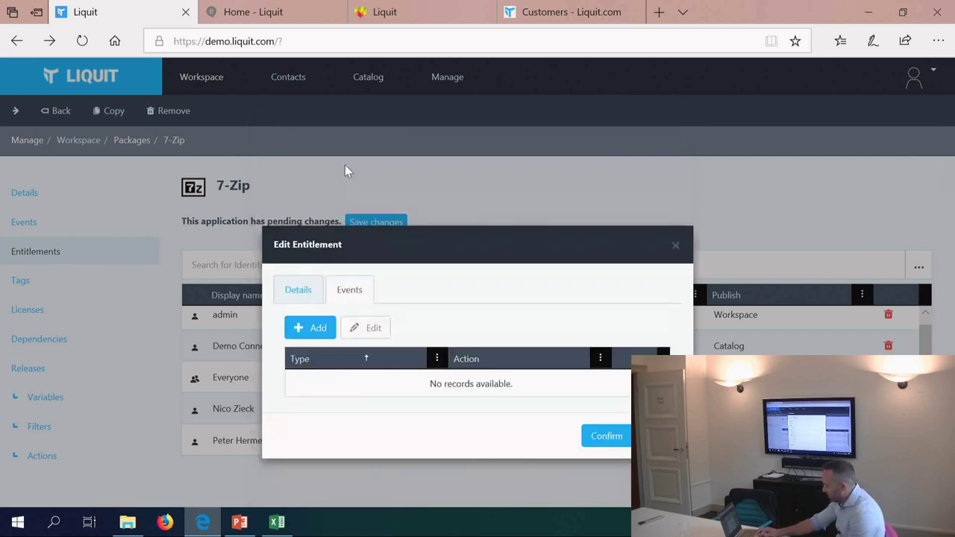
click(312, 329)
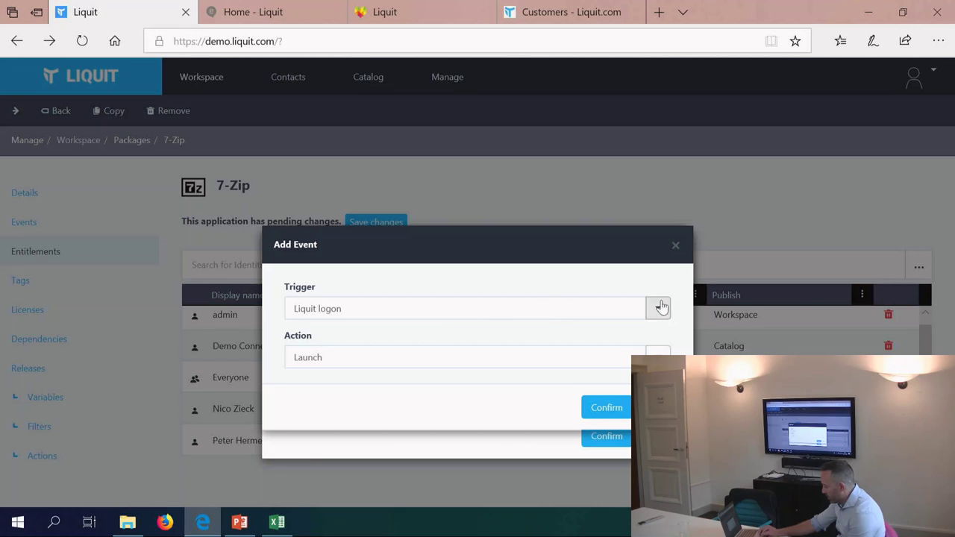
click(653, 307)
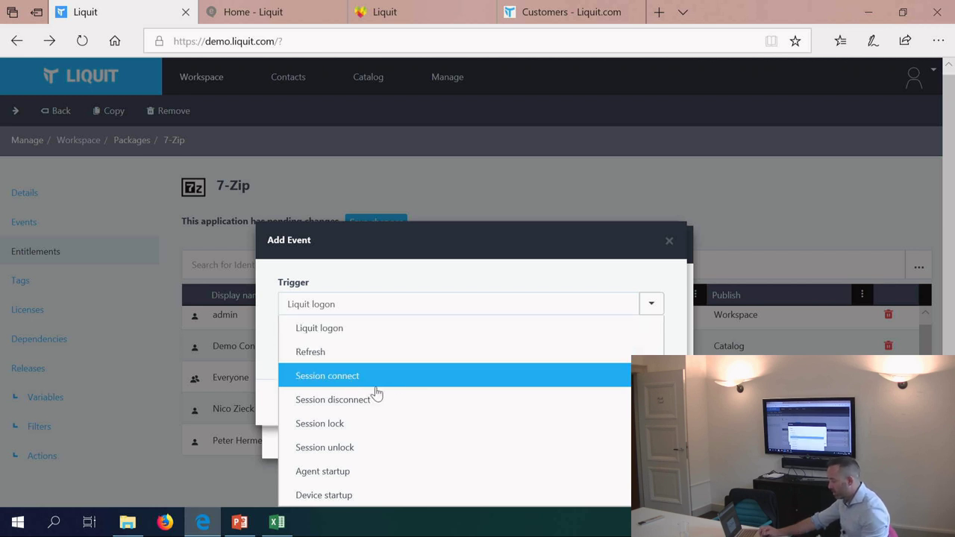
click(336, 496)
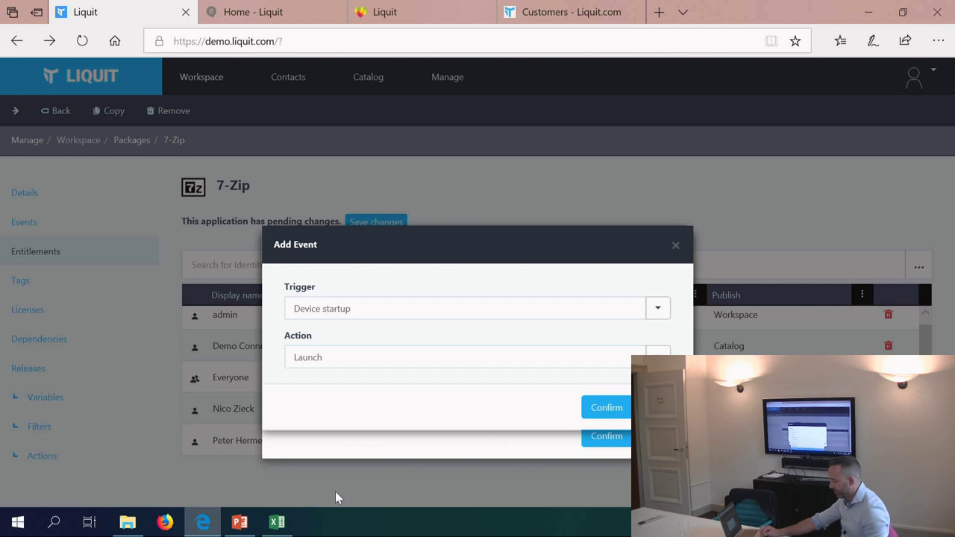
click(449, 366)
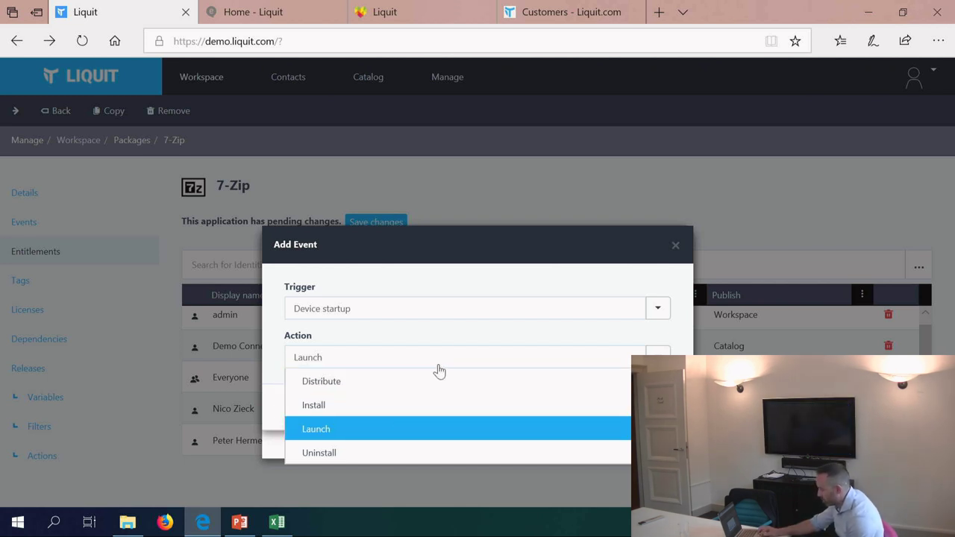
click(469, 340)
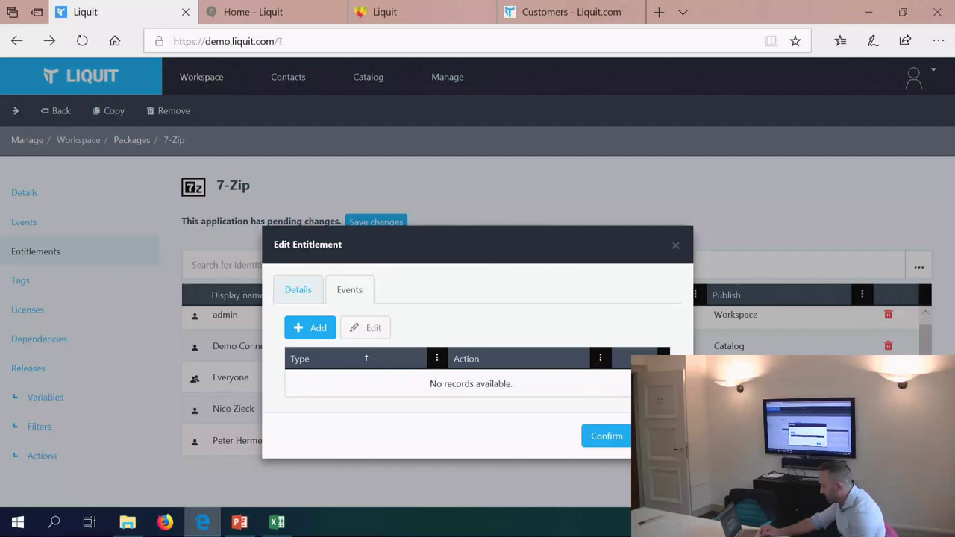
click(606, 435)
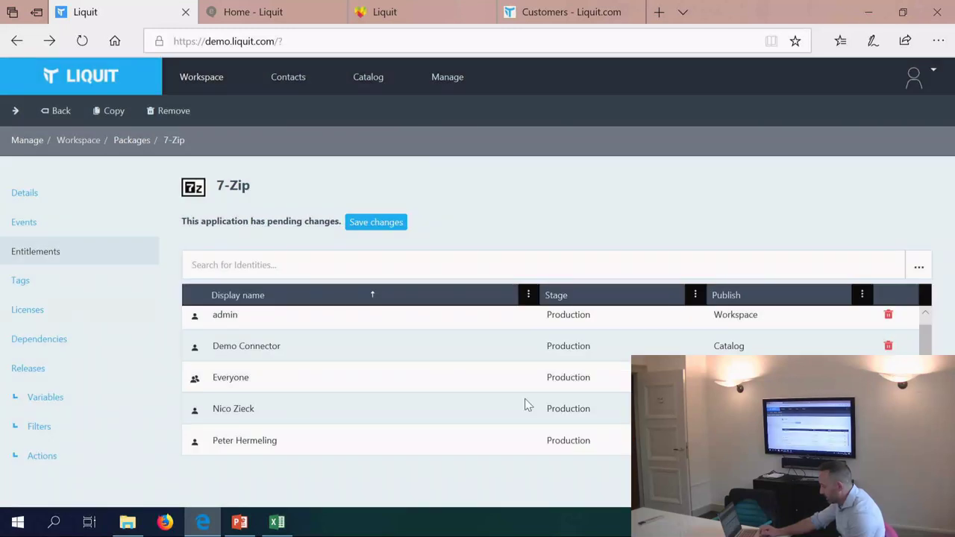
Step: Open the 7-Zip package's Tags and Licenses pages, which hold no license records
click(45, 292)
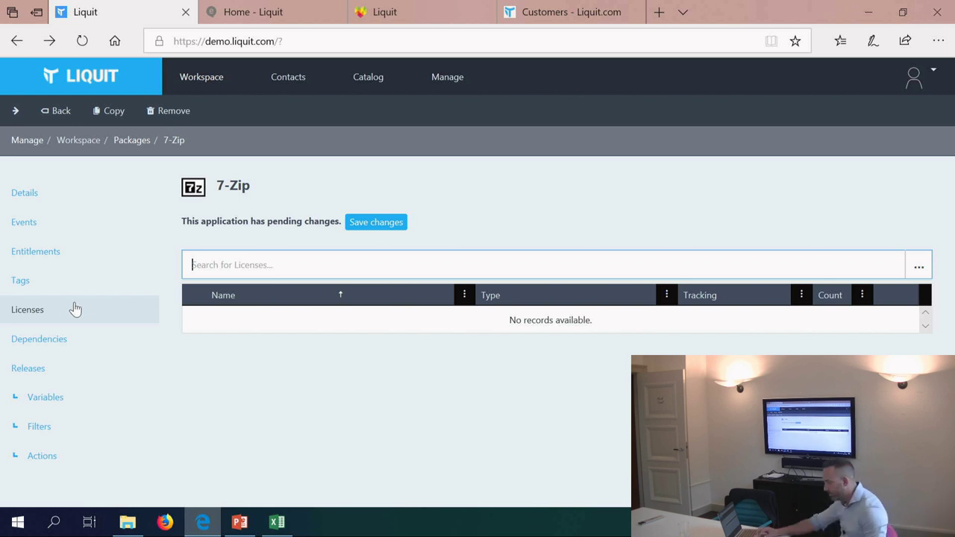
Step: Open the 7-Zip package's Dependencies and Releases, showing Development-to-Production stages and version history
click(46, 344)
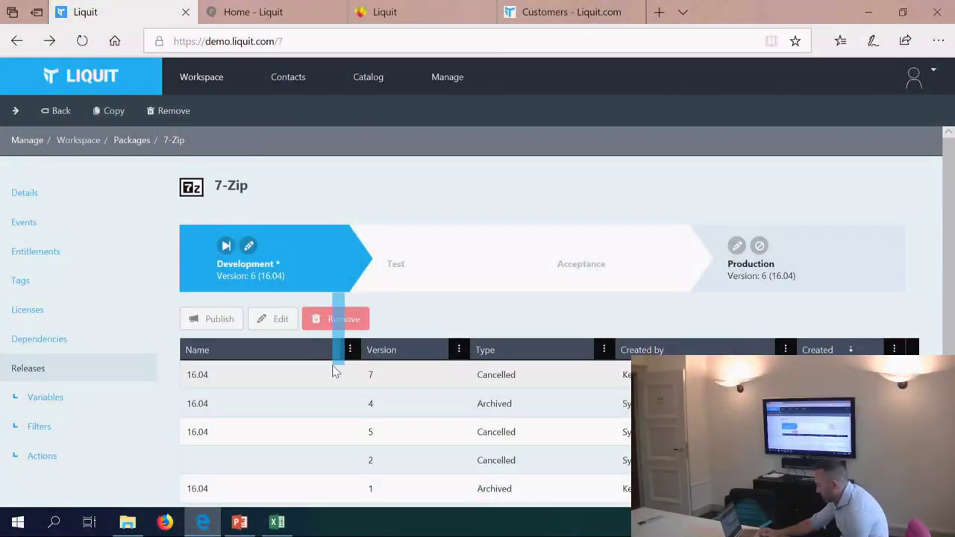
Step: Select the version 7 release, view its Production and Development stages, and show its empty Variables
click(335, 373)
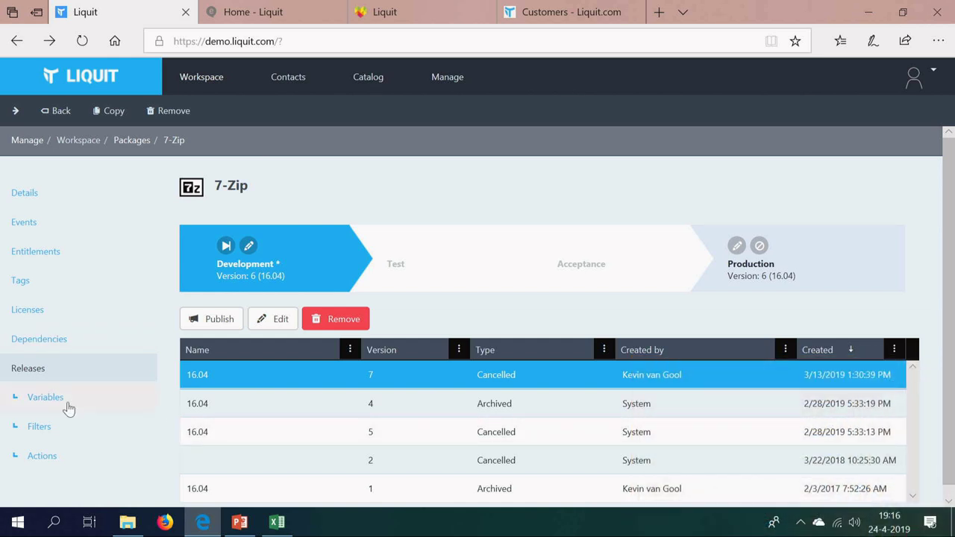
click(792, 284)
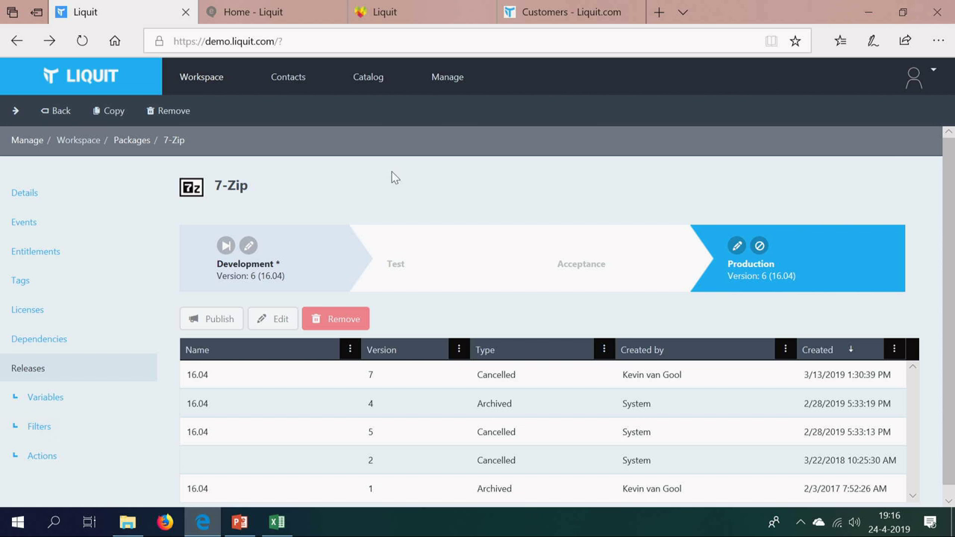
click(298, 272)
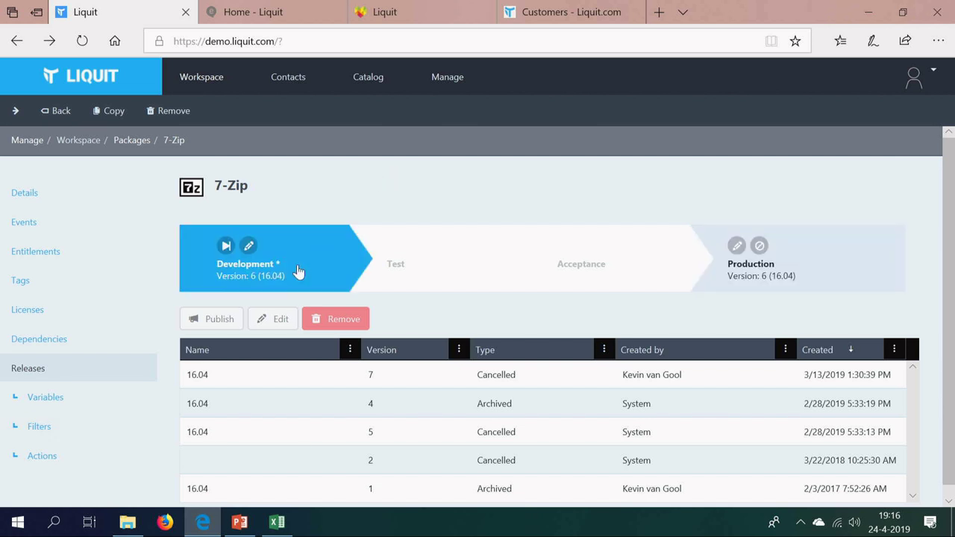
click(31, 409)
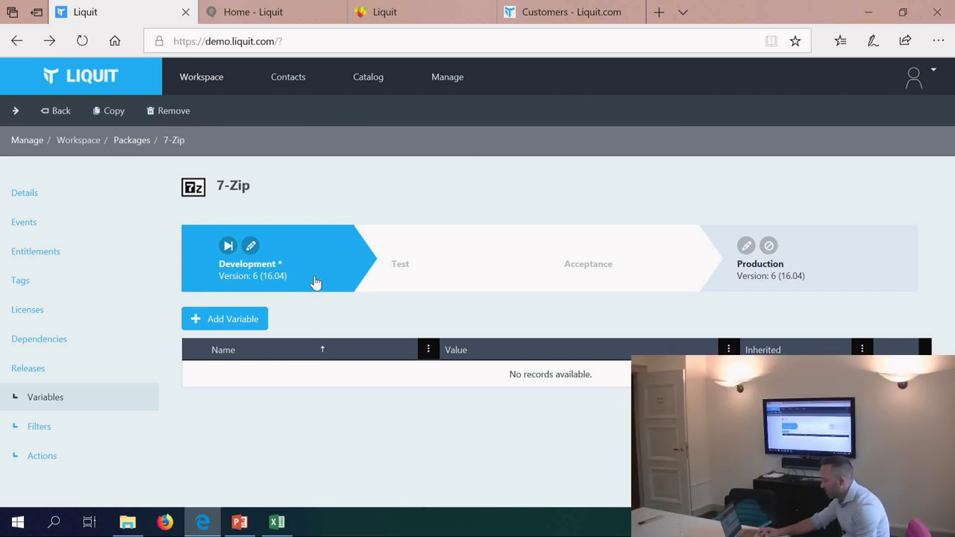
Step: Publish the Development snapshot to Production and show the Install action set's two MSI actions
drag(315, 281, 805, 275)
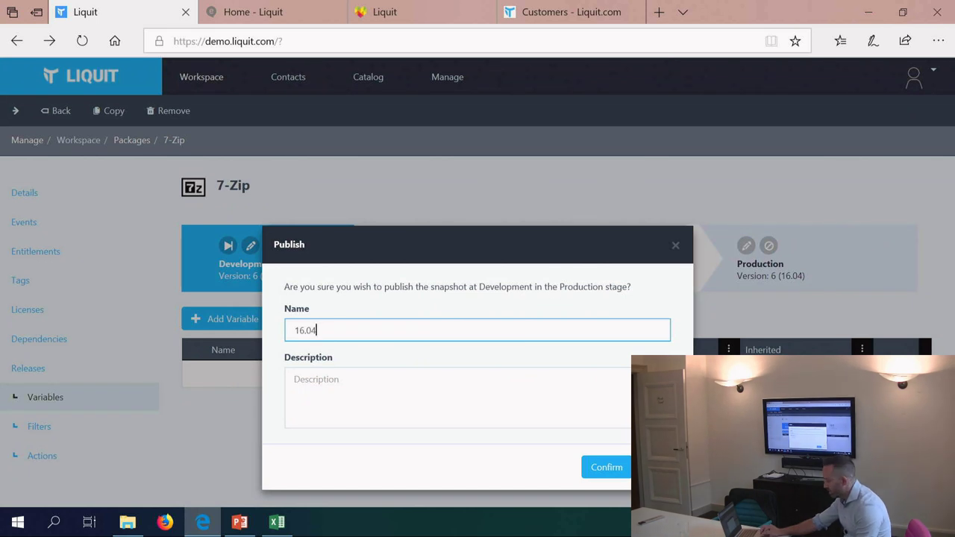
click(607, 467)
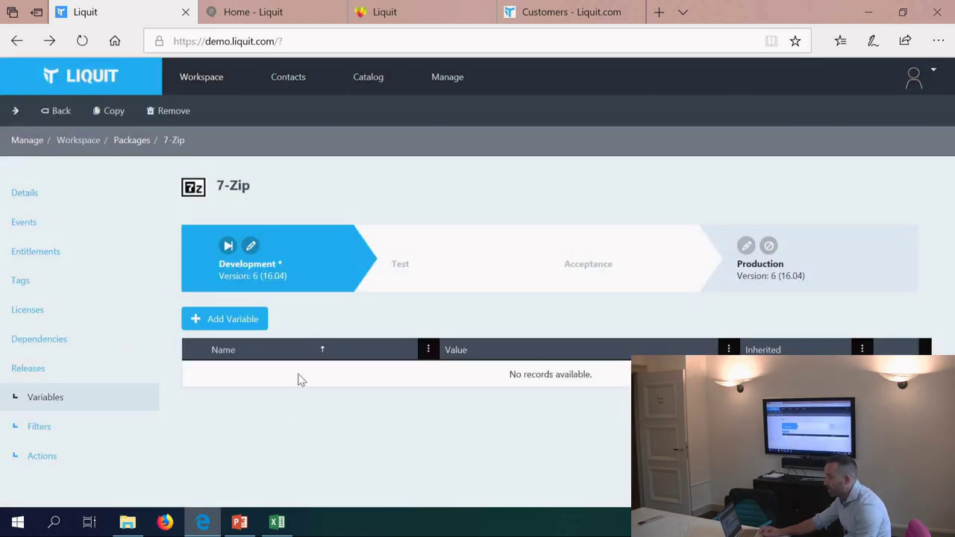
click(38, 460)
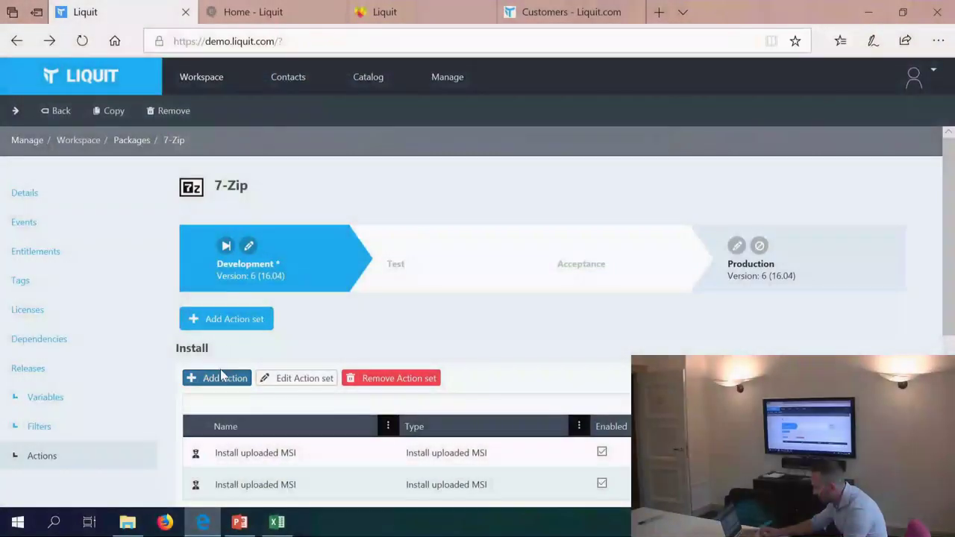
scroll(267, 341, down, 1)
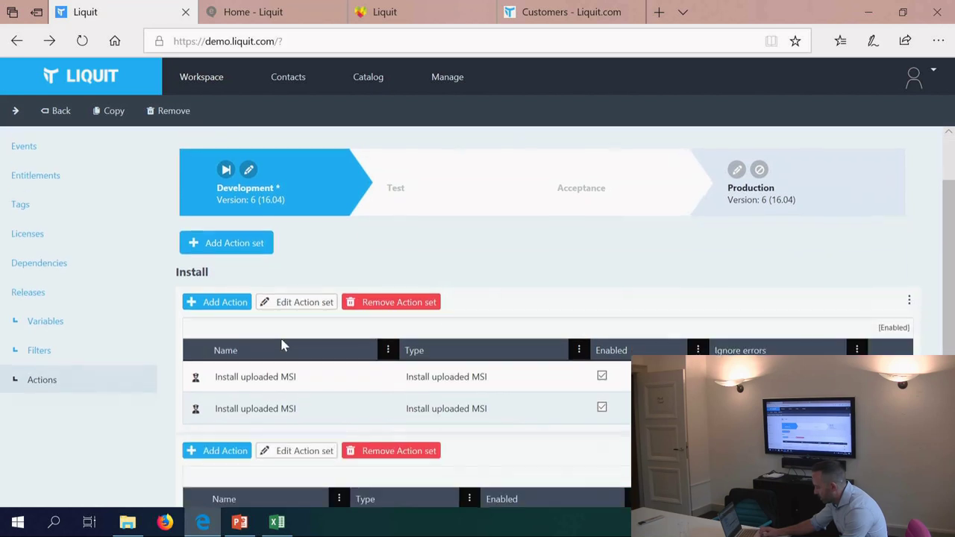
click(256, 247)
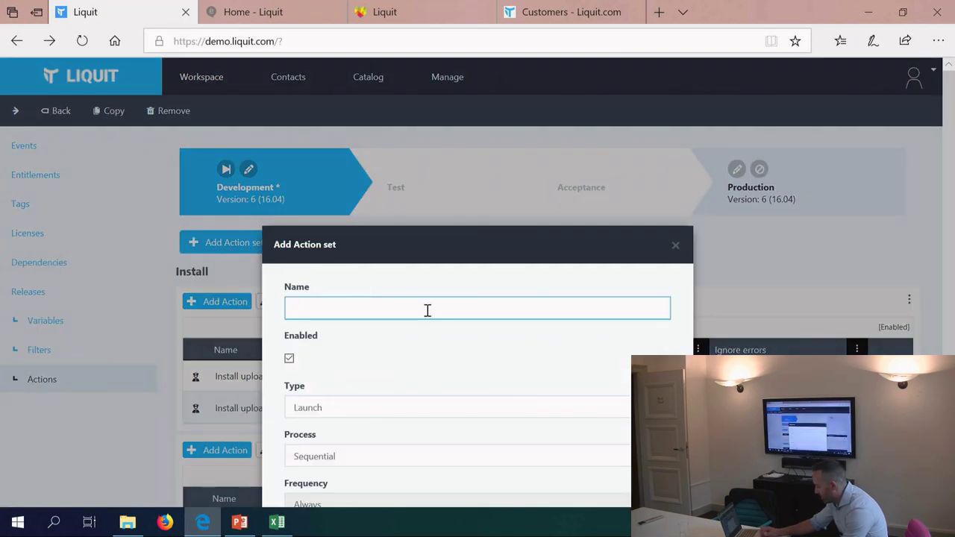
click(450, 344)
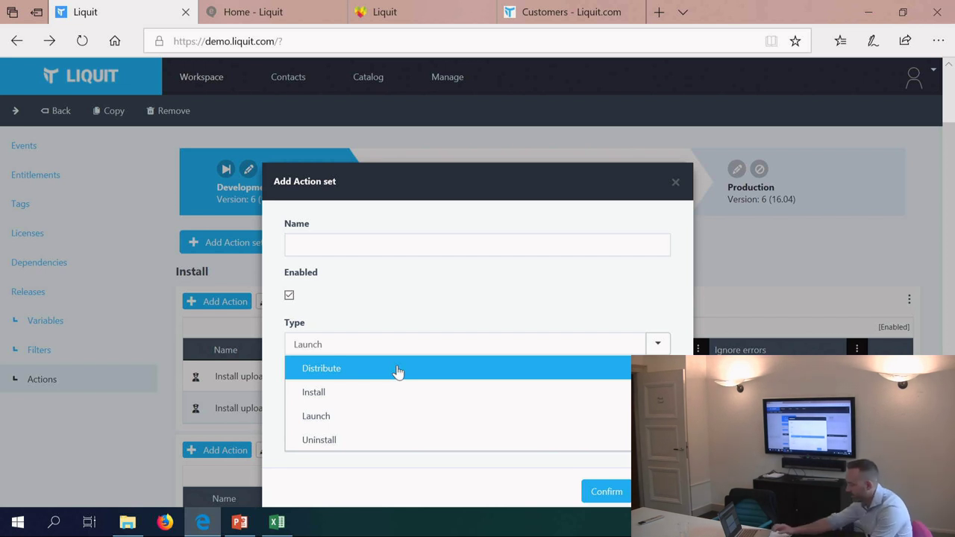
click(383, 389)
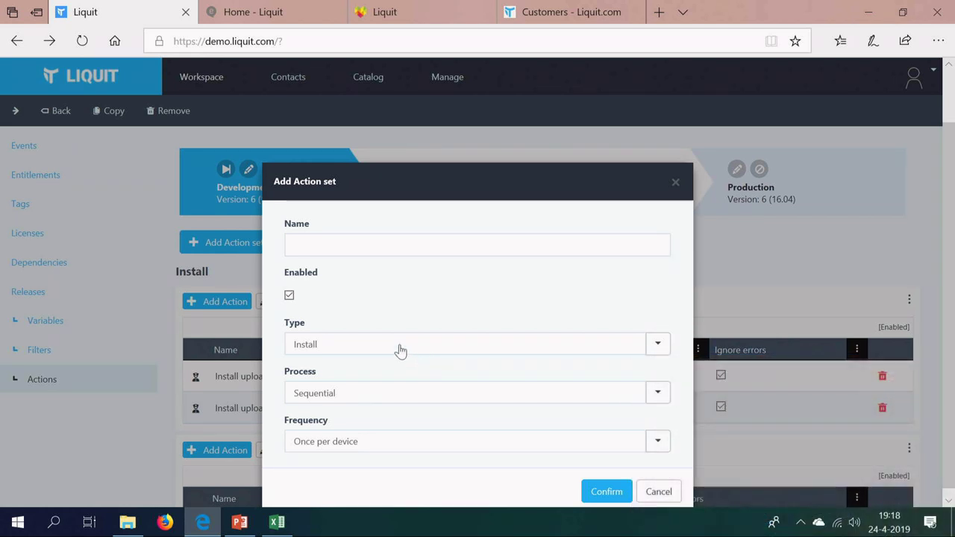
click(658, 344)
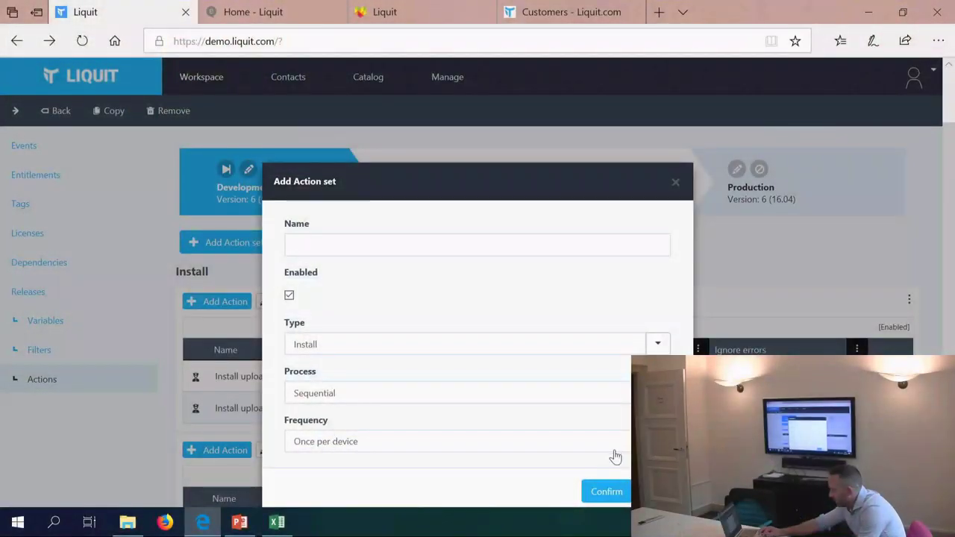
click(615, 450)
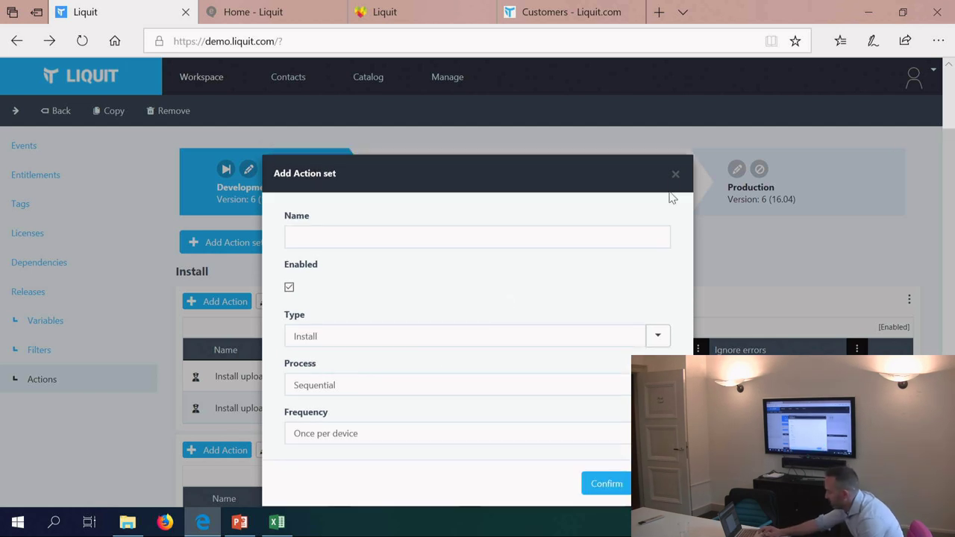
Step: Discard the new action set and start an action in the empty second action set
click(679, 169)
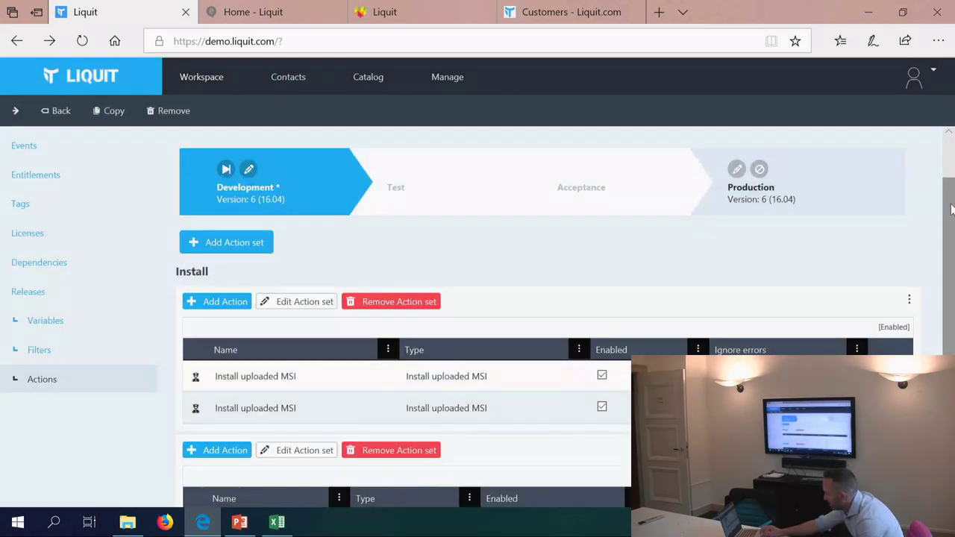
drag(950, 217, 951, 278)
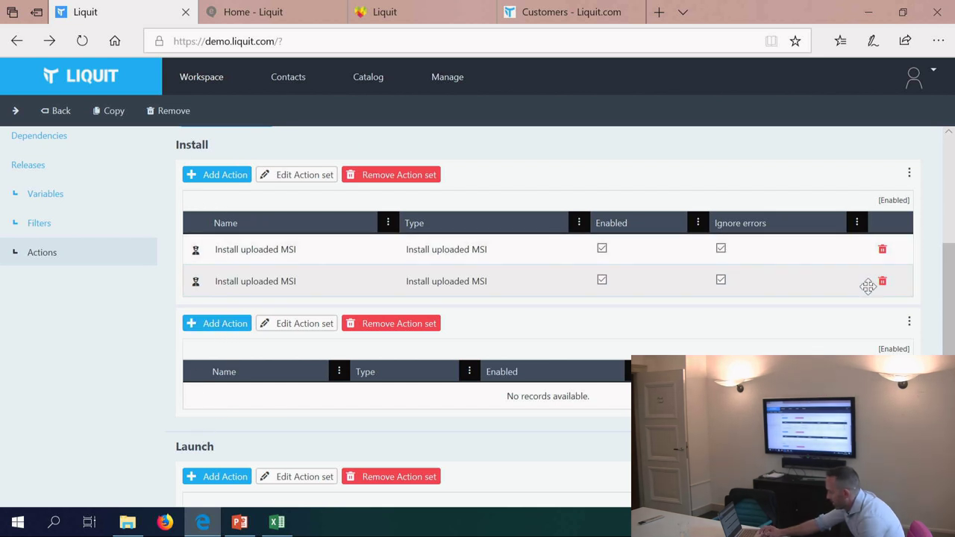
scroll(944, 298, up, 2)
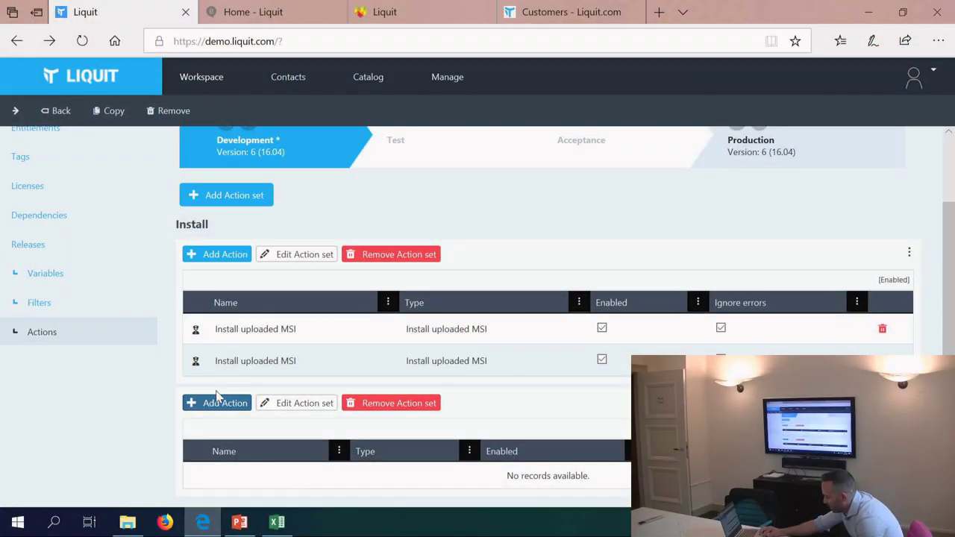
click(216, 404)
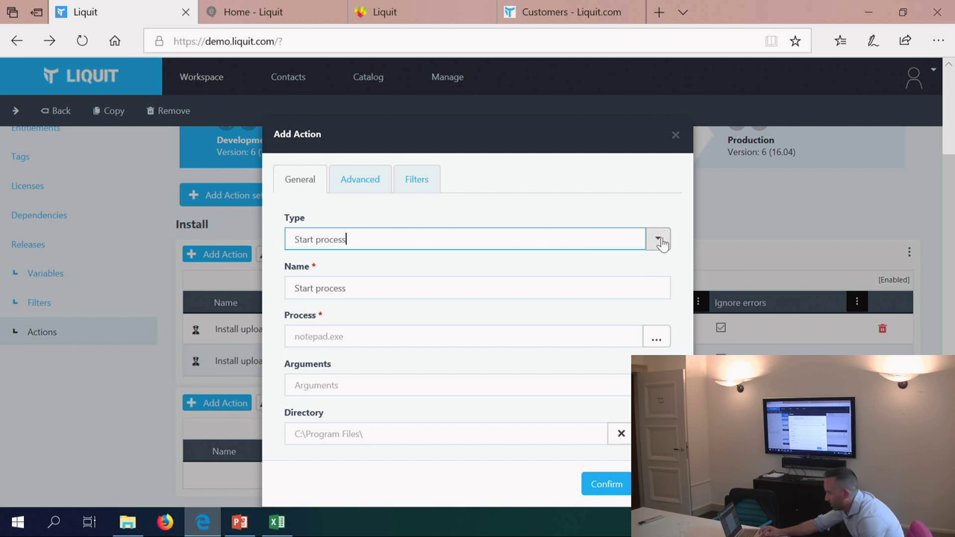
Step: Discard the new action and inspect the first Install uploaded MSI action's platform filter unchanged
click(675, 136)
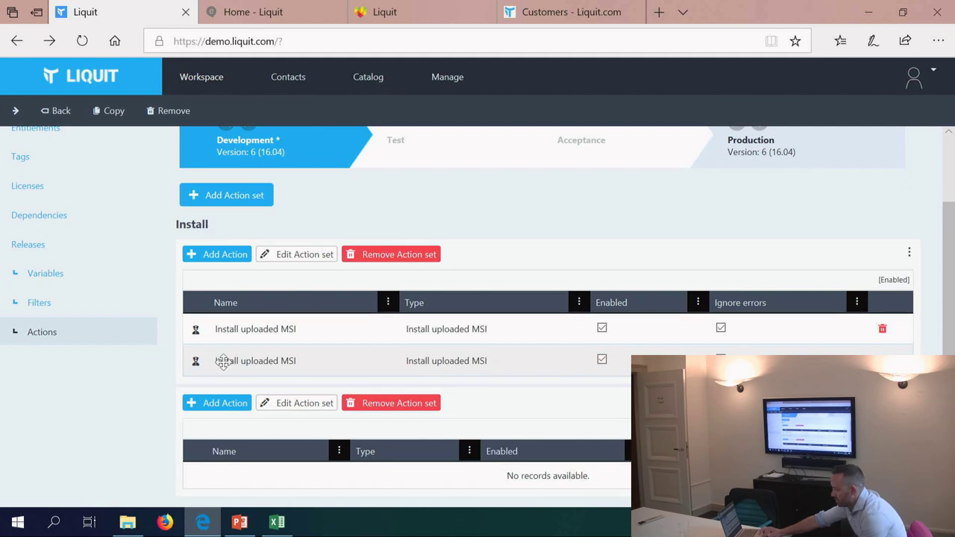
double_click(266, 330)
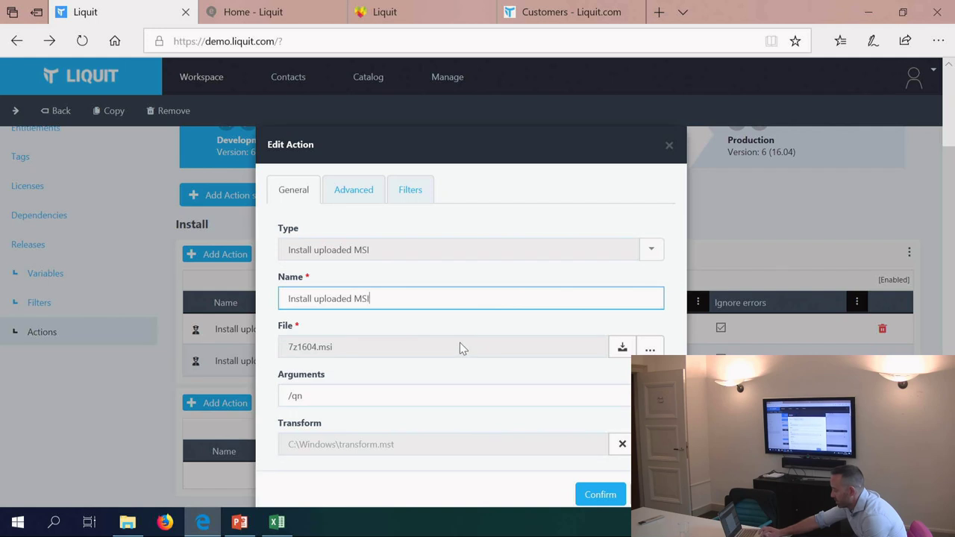
click(419, 198)
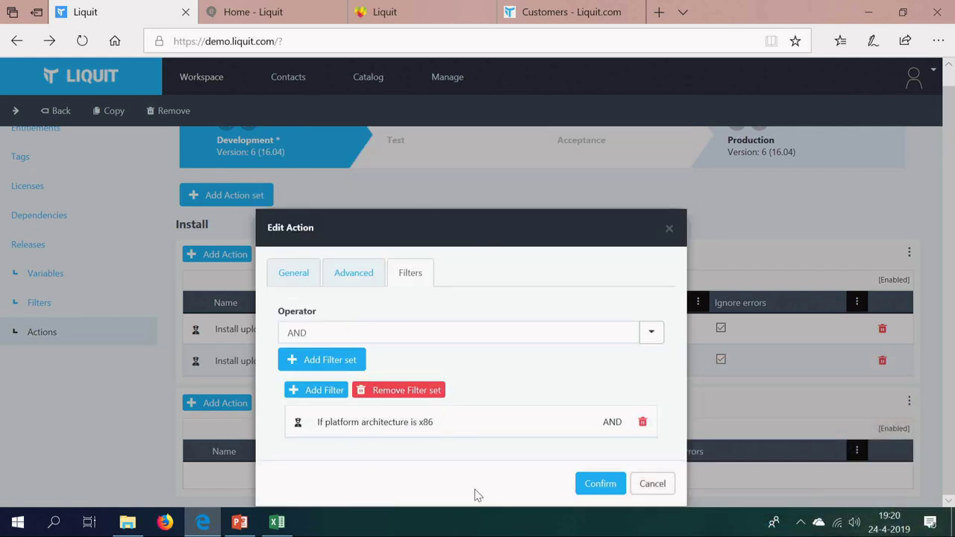
click(643, 487)
Step: Inspect the second Install uploaded MSI action's platform filter, then start a new action
double_click(319, 372)
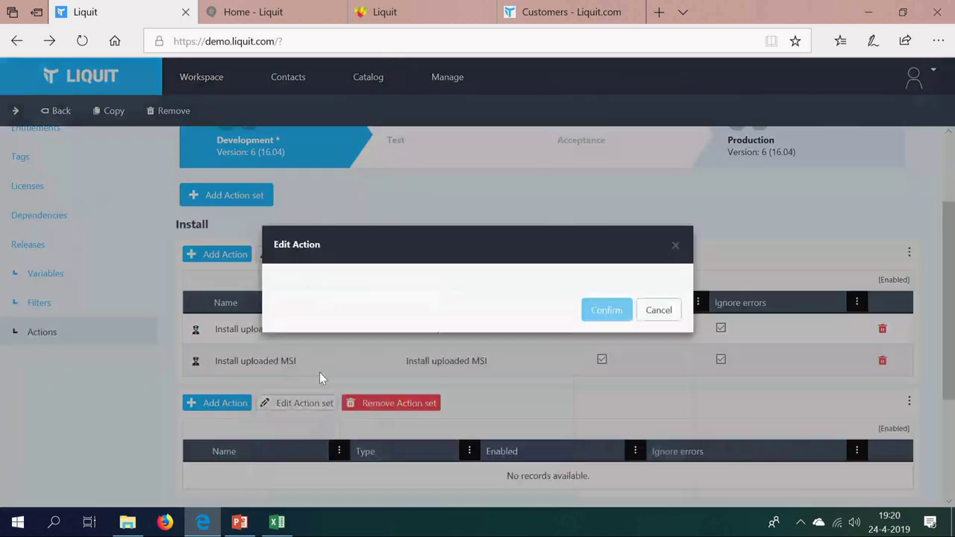
click(406, 289)
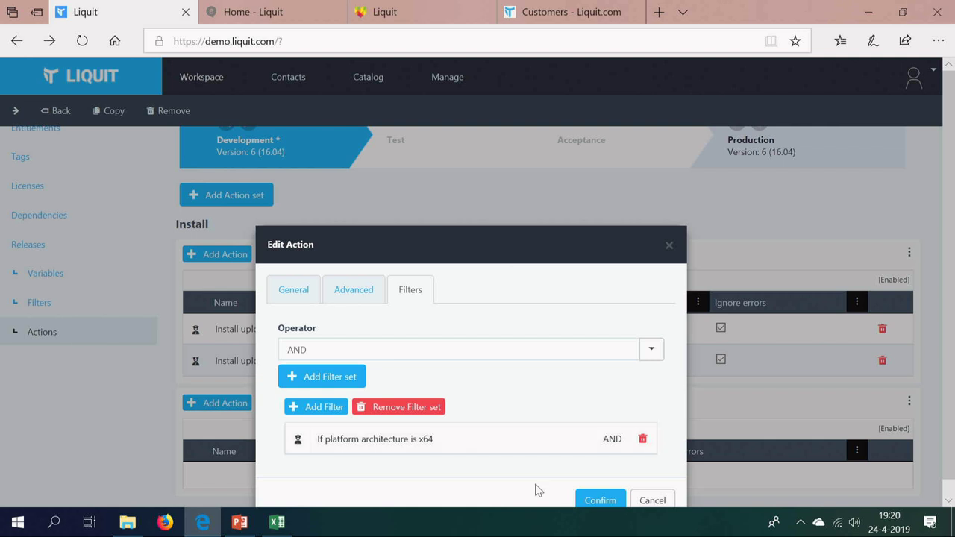
click(650, 500)
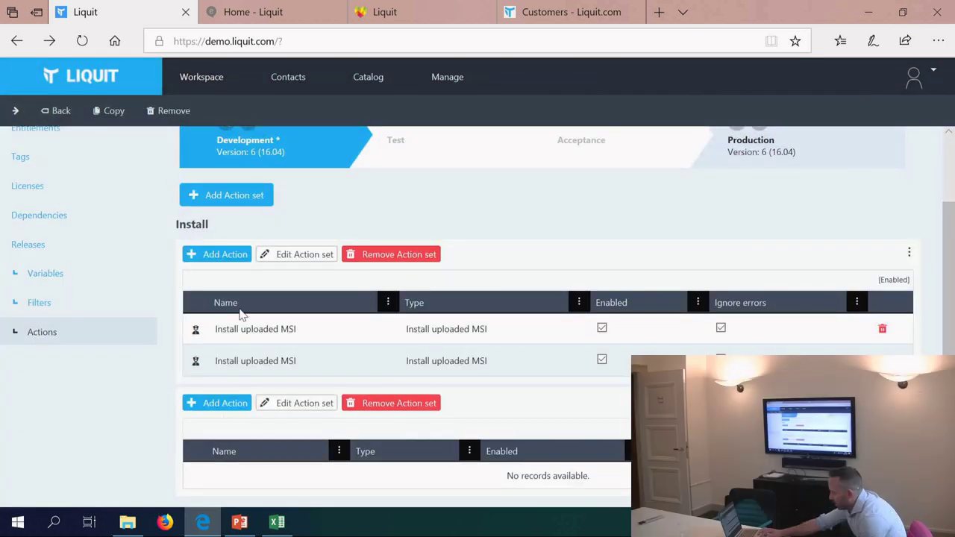
click(230, 255)
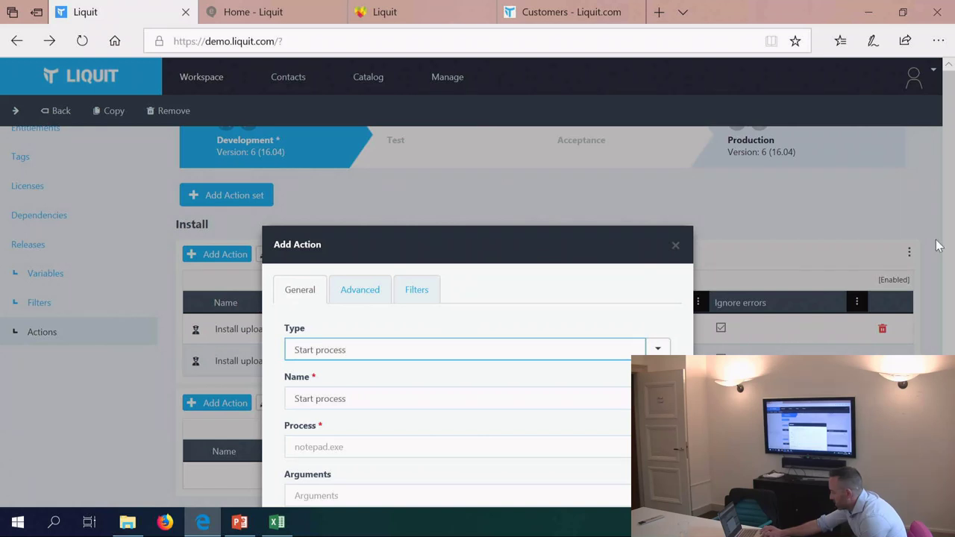
Step: Browse the action type list through the Printer and File system entries without choosing one
click(658, 240)
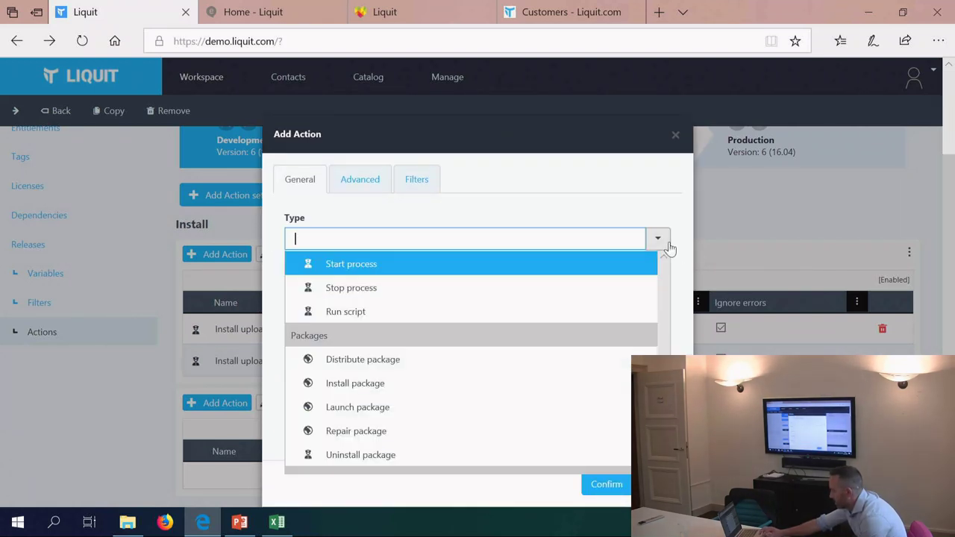
scroll(485, 315, down, 3)
key(Down)
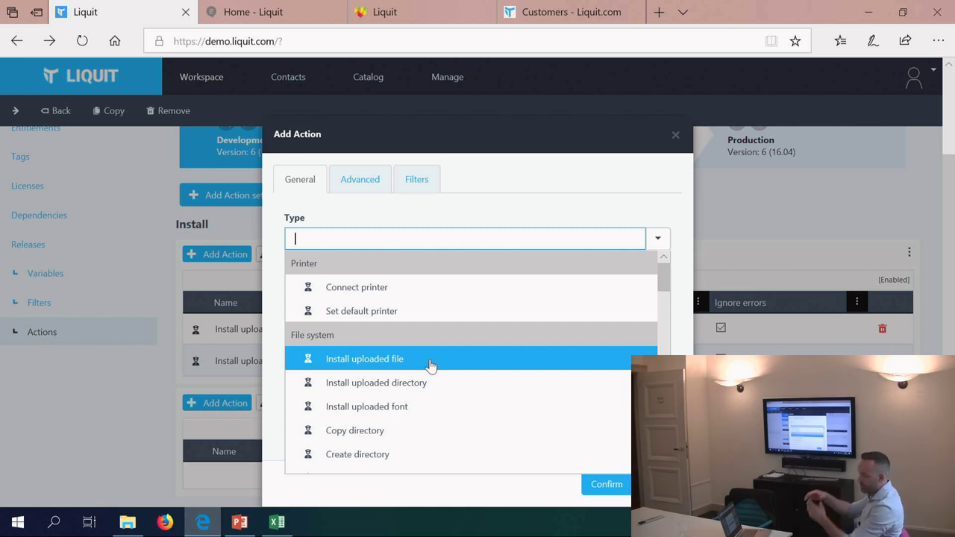
scroll(407, 410, down, 2)
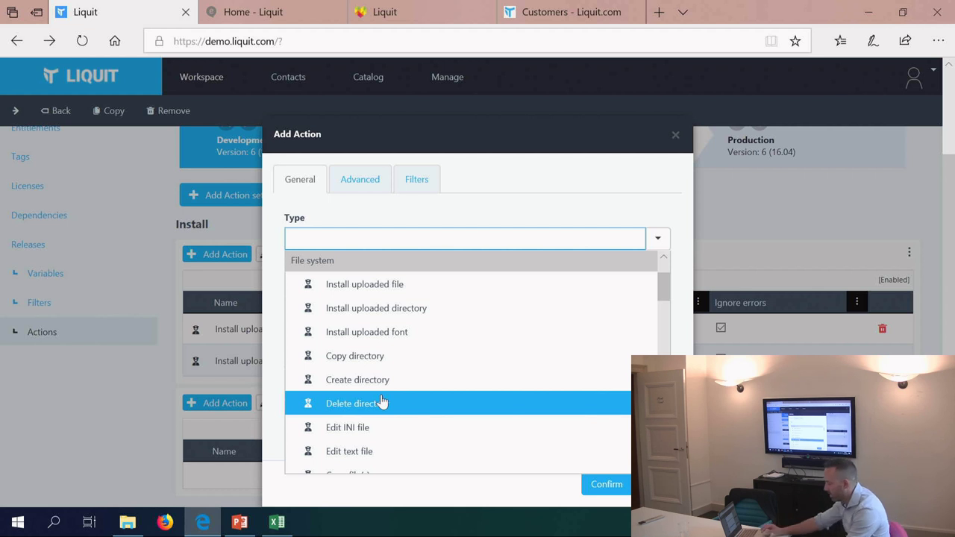
scroll(381, 400, down, 2)
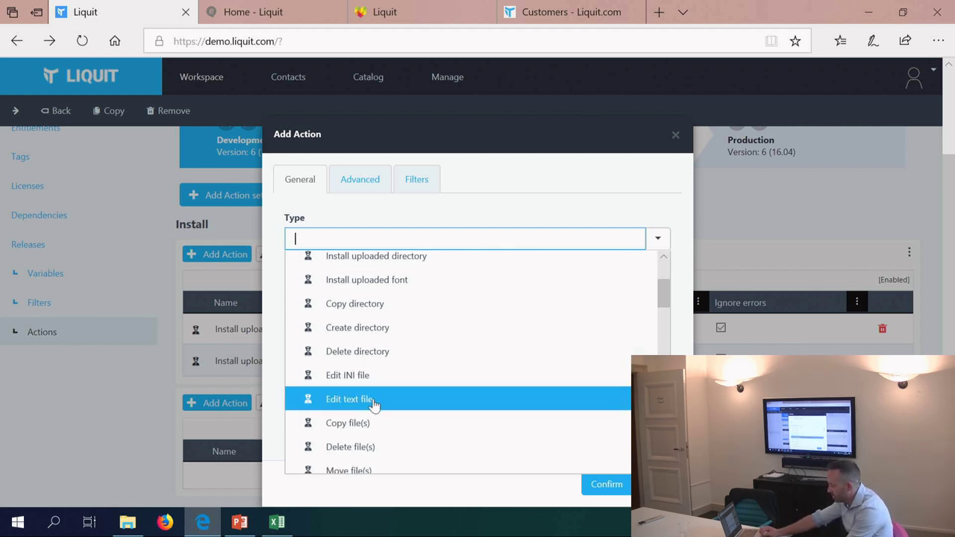
scroll(376, 401, down, 1)
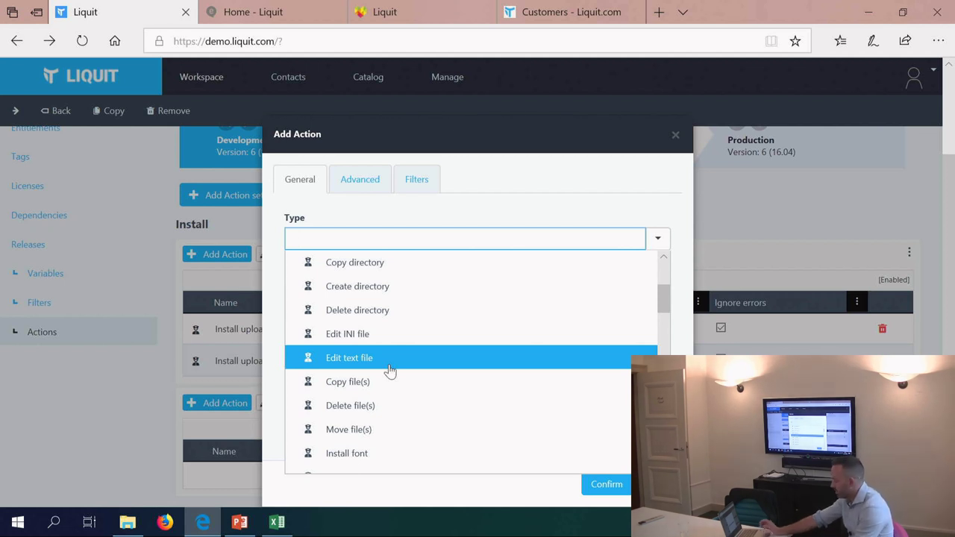
scroll(389, 371, down, 1)
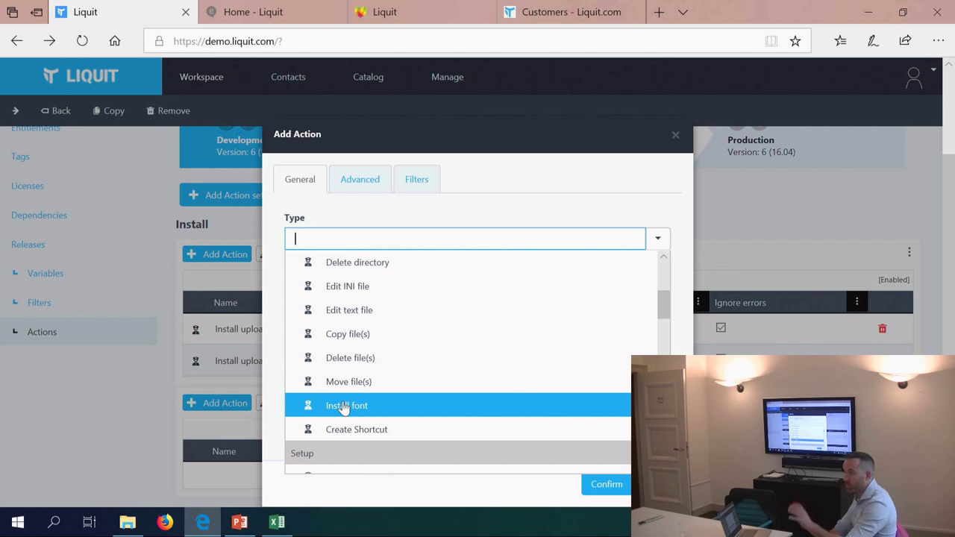
scroll(343, 408, down, 3)
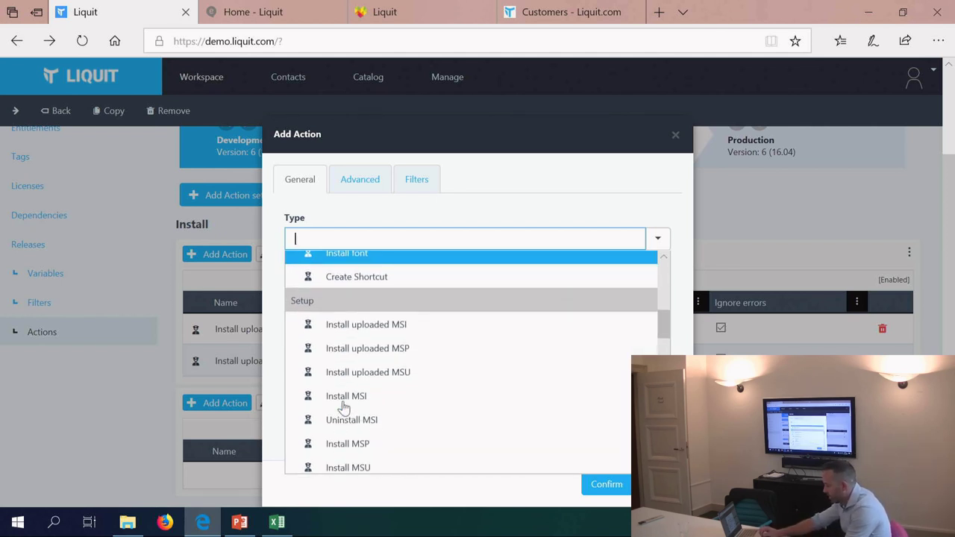
scroll(373, 406, down, 1)
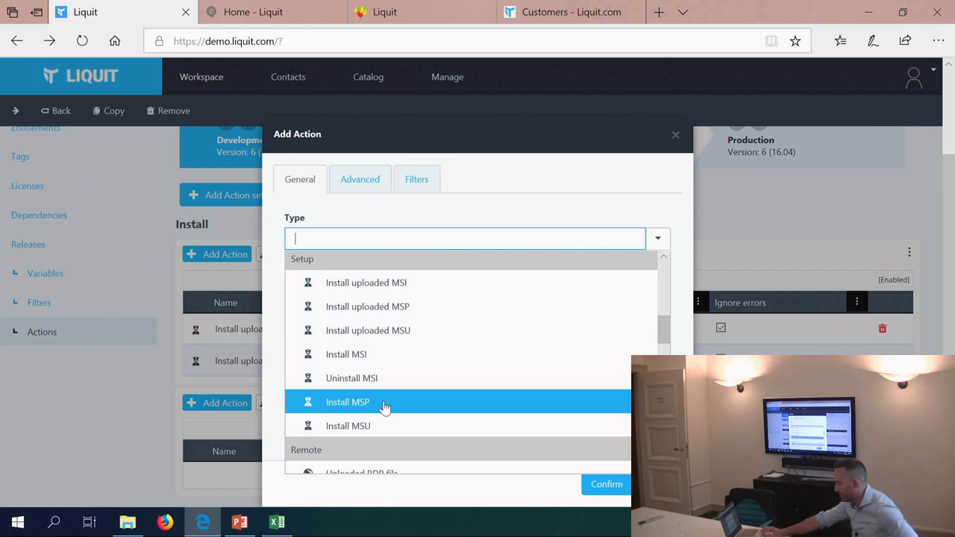
scroll(383, 402, down, 2)
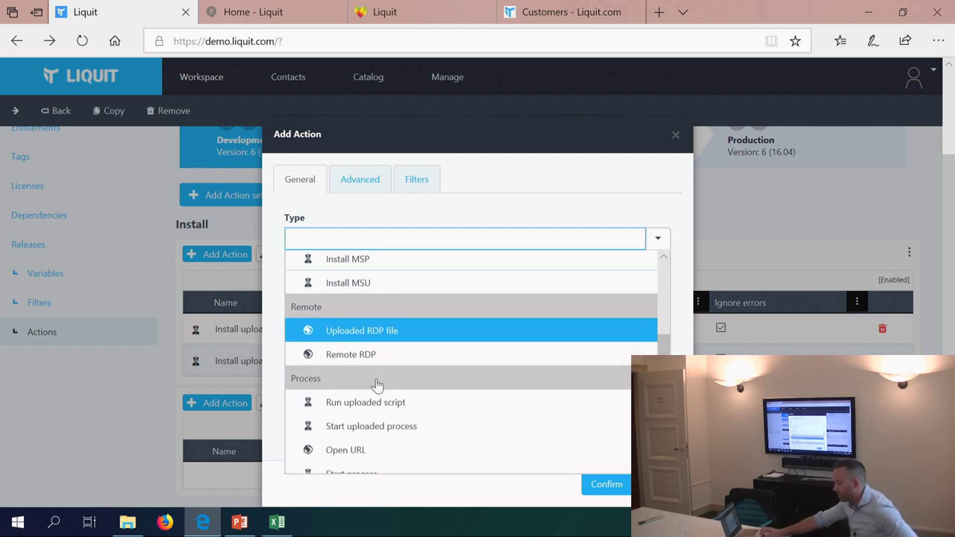
scroll(377, 386, down, 1)
scroll(373, 412, down, 1)
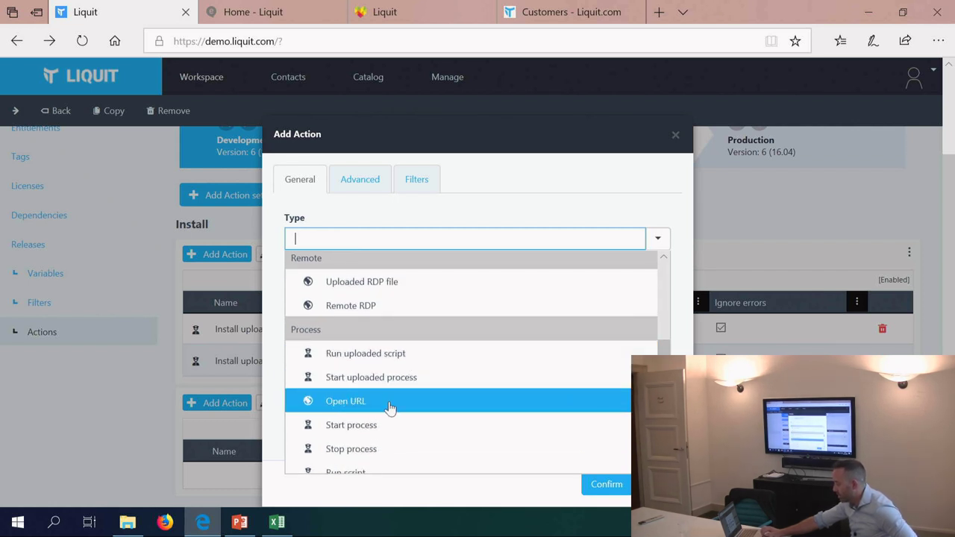
scroll(403, 382, down, 1)
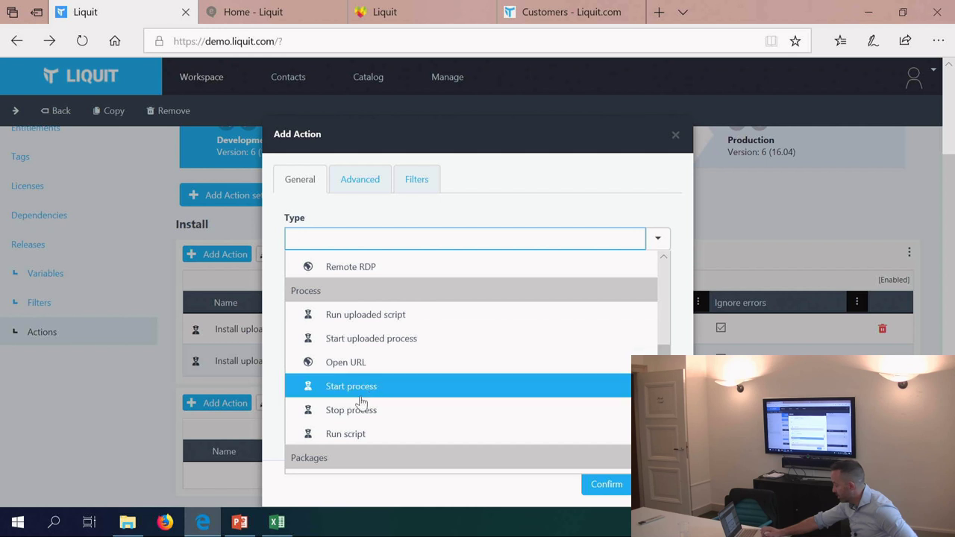
scroll(363, 401, down, 3)
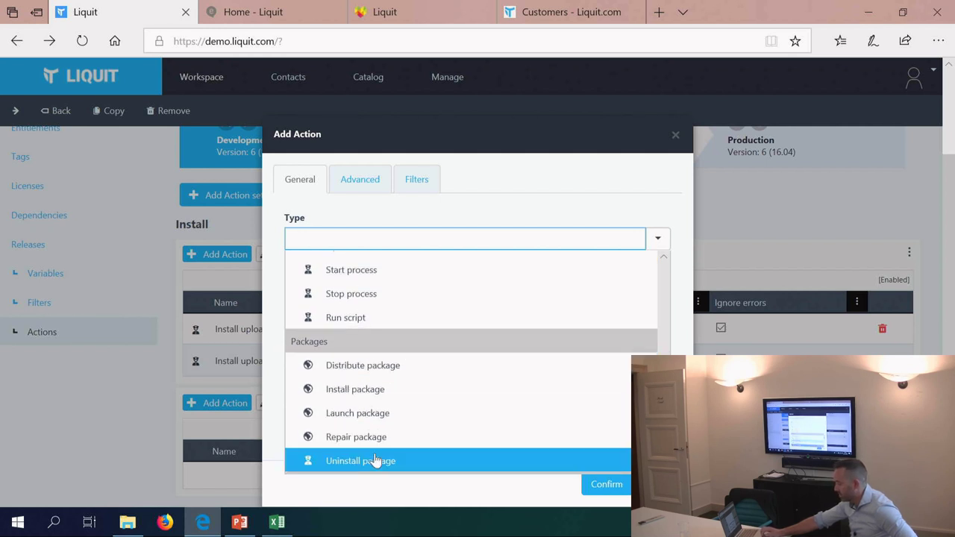
scroll(375, 458, down, 1)
scroll(374, 458, down, 2)
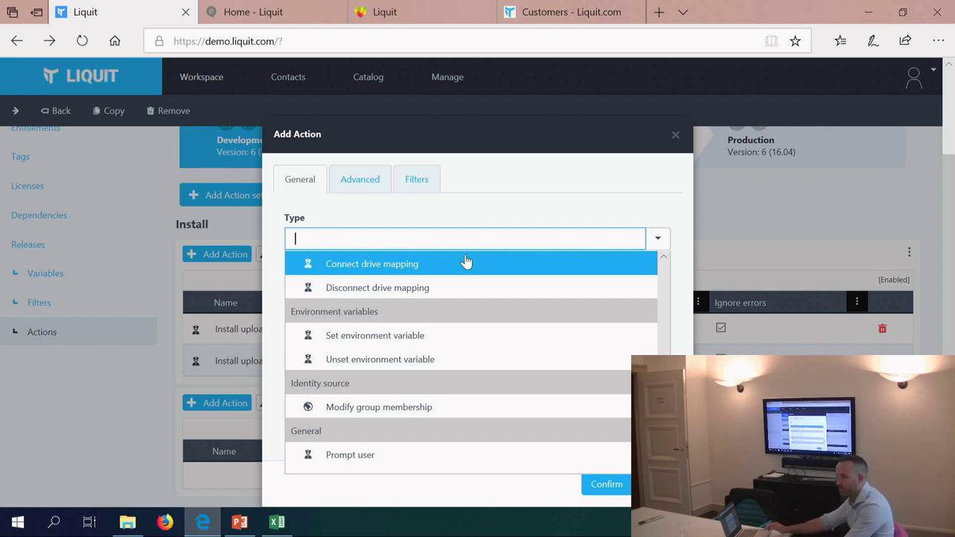
scroll(464, 261, down, 1)
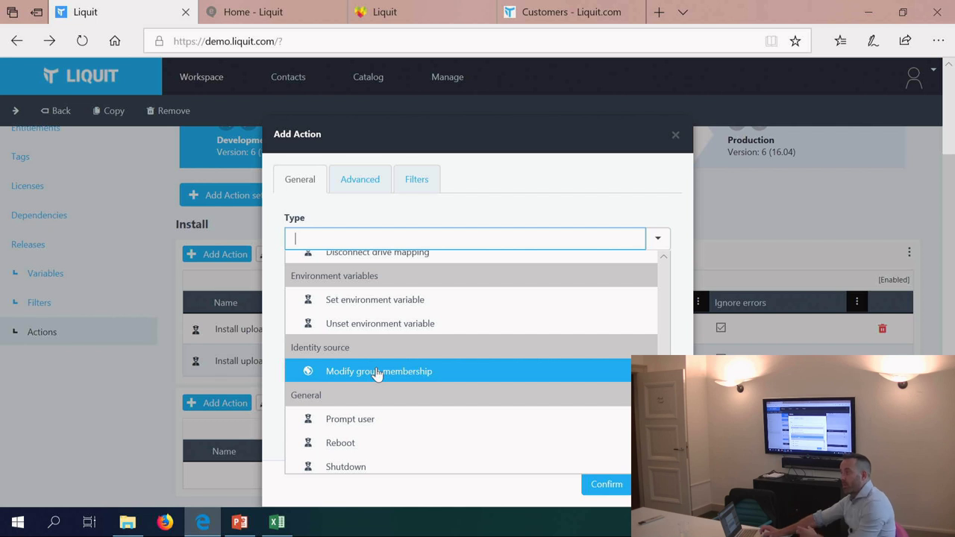
scroll(362, 422, down, 2)
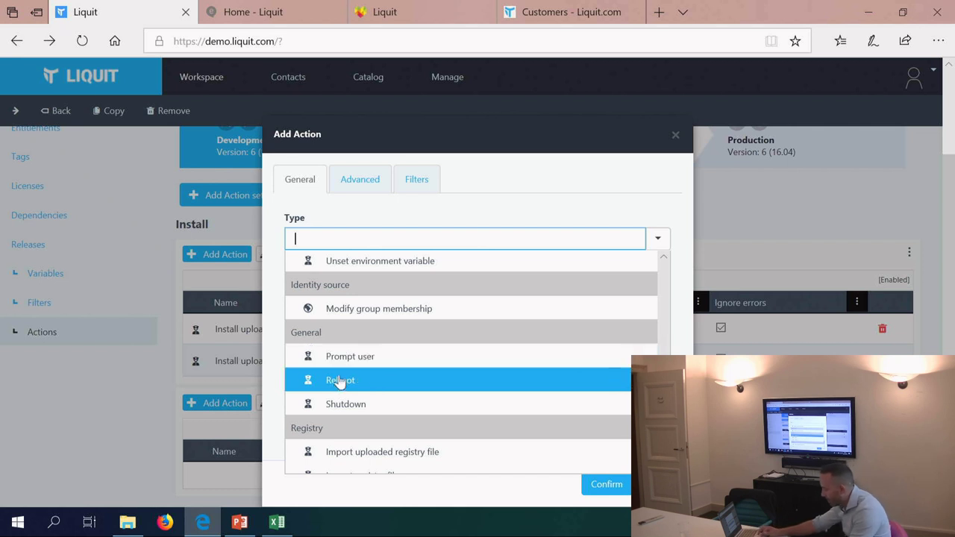
scroll(337, 386, down, 2)
scroll(338, 387, down, 3)
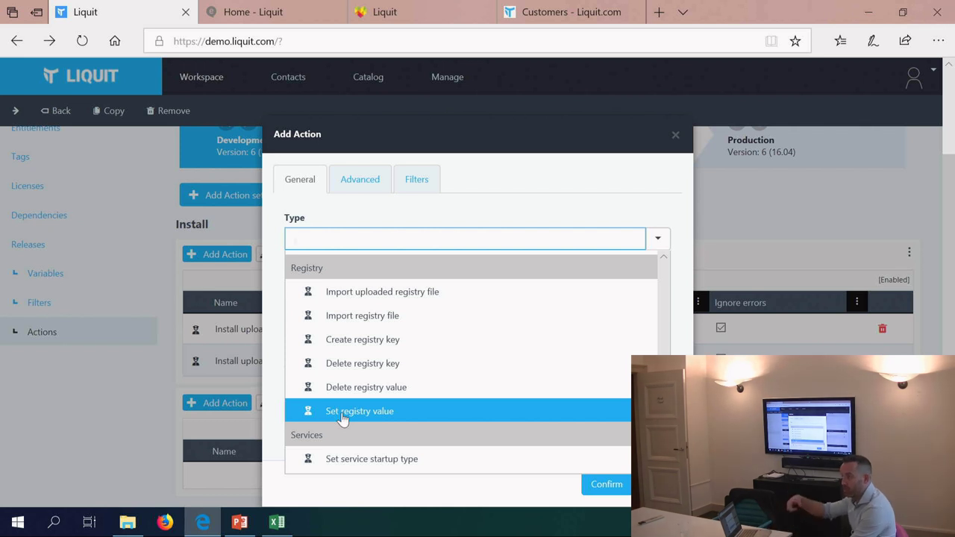
scroll(341, 419, down, 2)
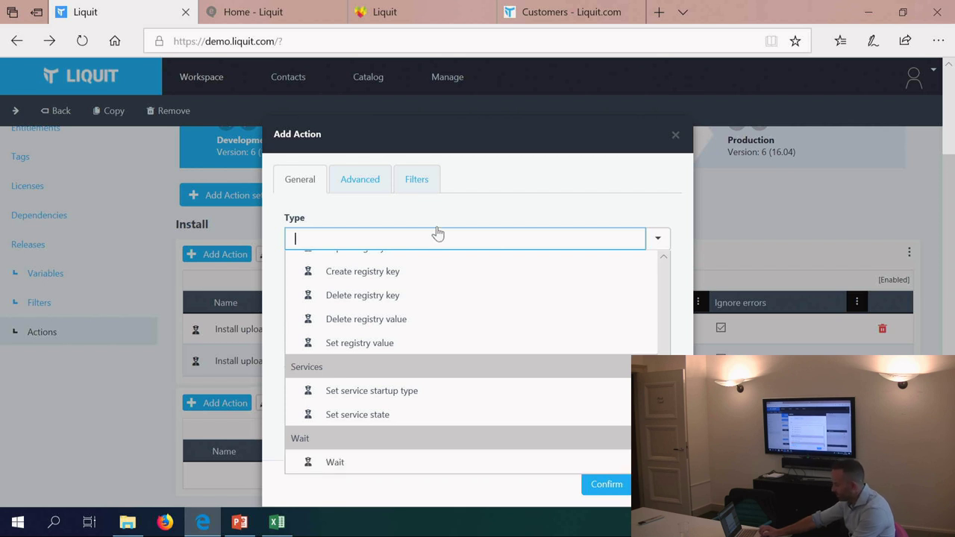
Step: Leave the action type unchosen and add an AND filter set on the Filters tab
click(493, 183)
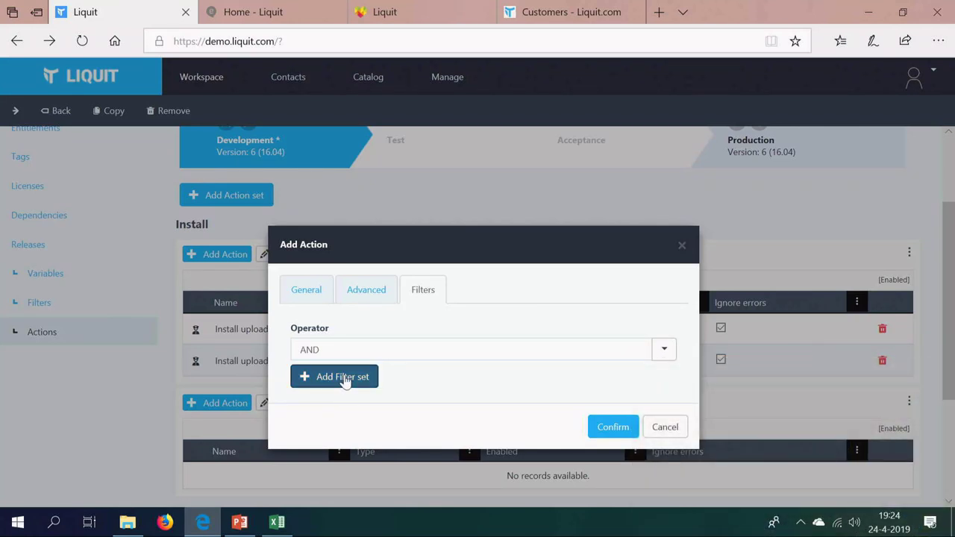
click(347, 379)
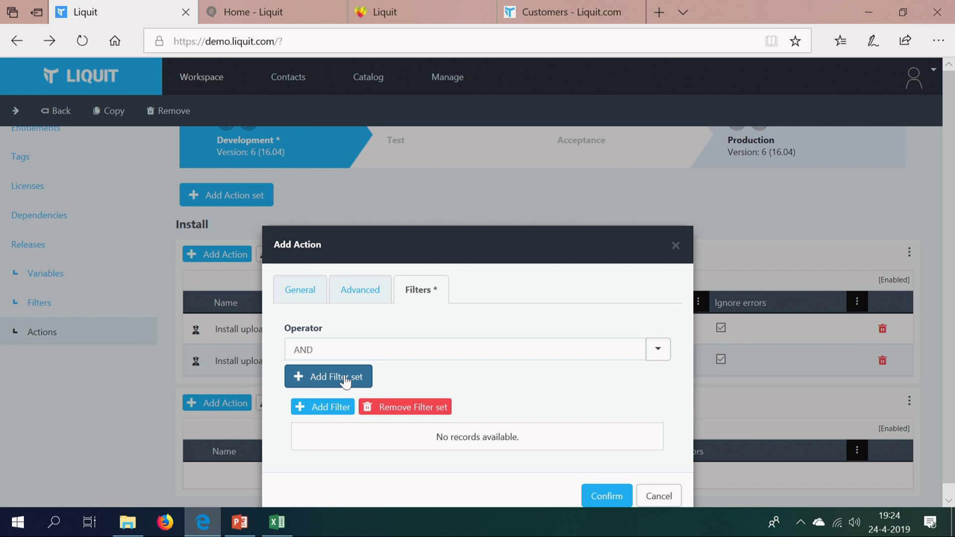
Step: Add a filter to the new filter set and scroll the list of filter types
click(311, 408)
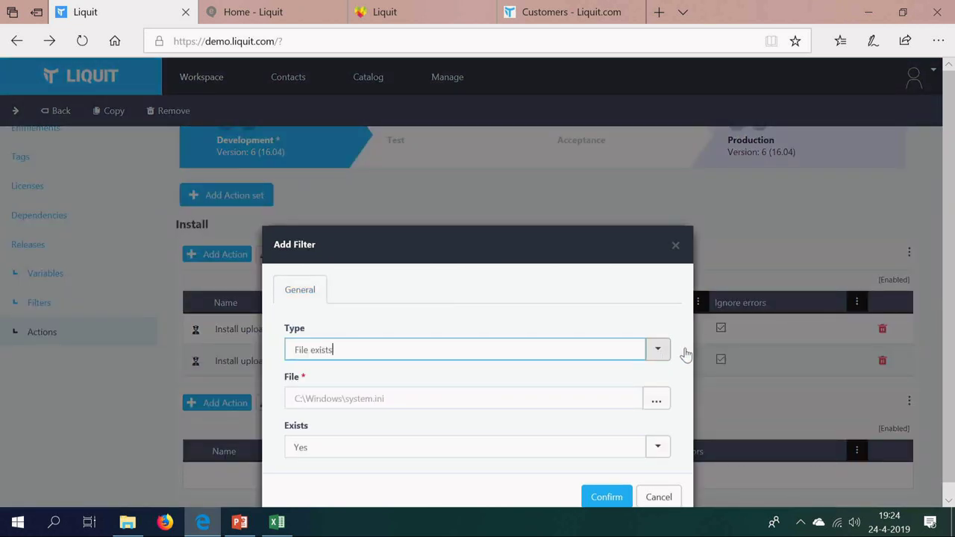
click(657, 335)
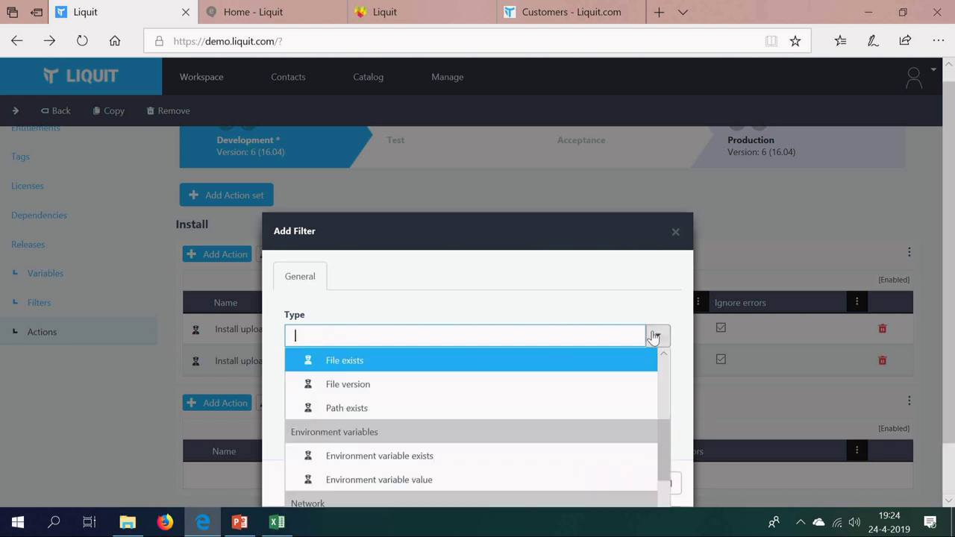
scroll(459, 412, down, 5)
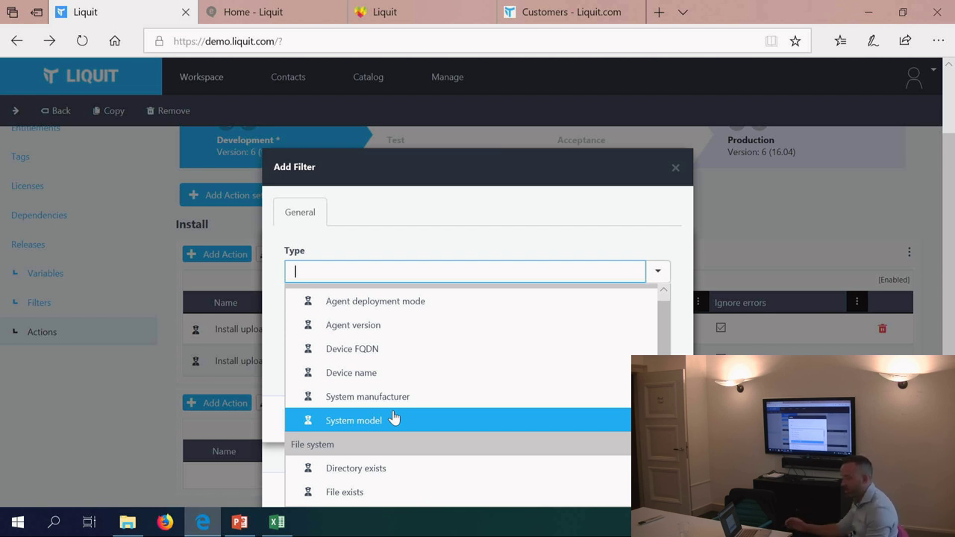
Step: Browse the filter types, pick one, then close Add Filter without saving it
scroll(454, 416, down, 2)
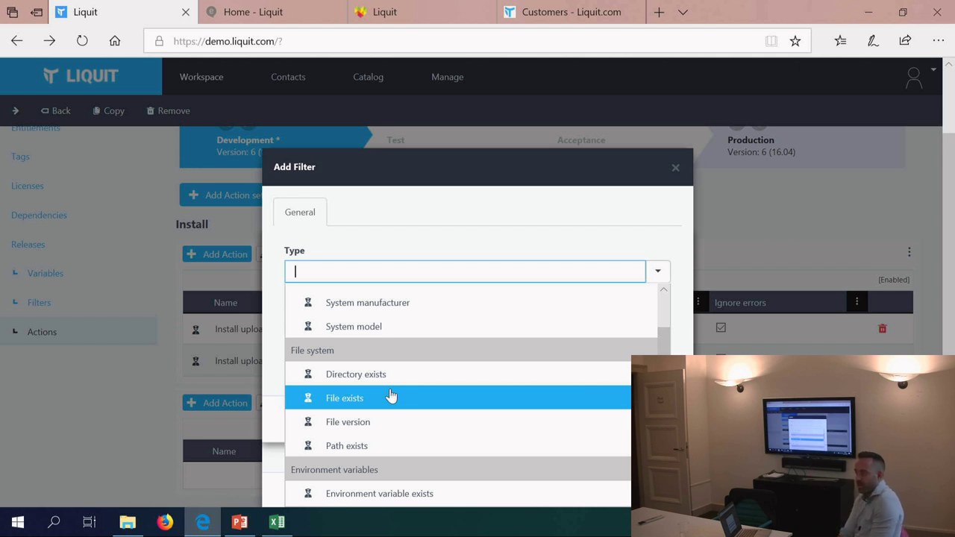
scroll(391, 396, down, 3)
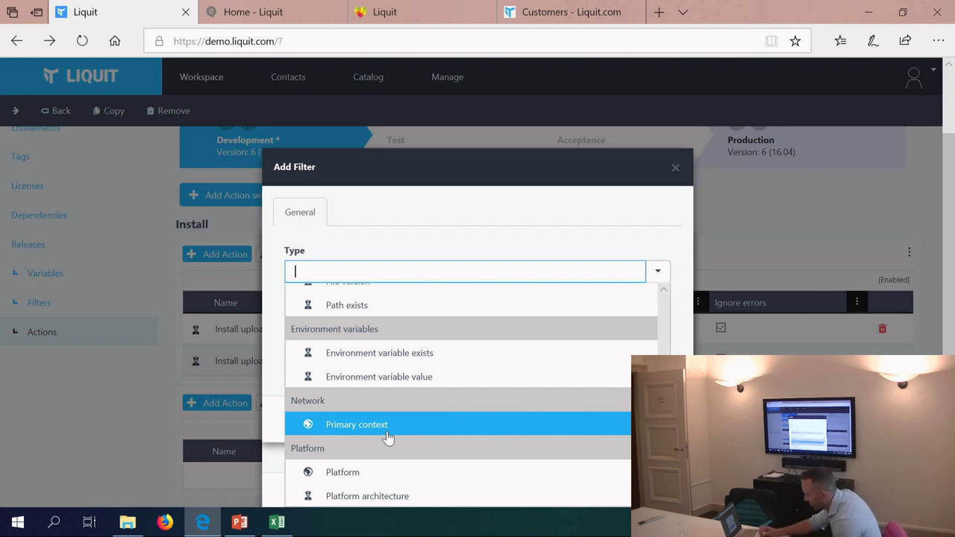
scroll(389, 438, down, 1)
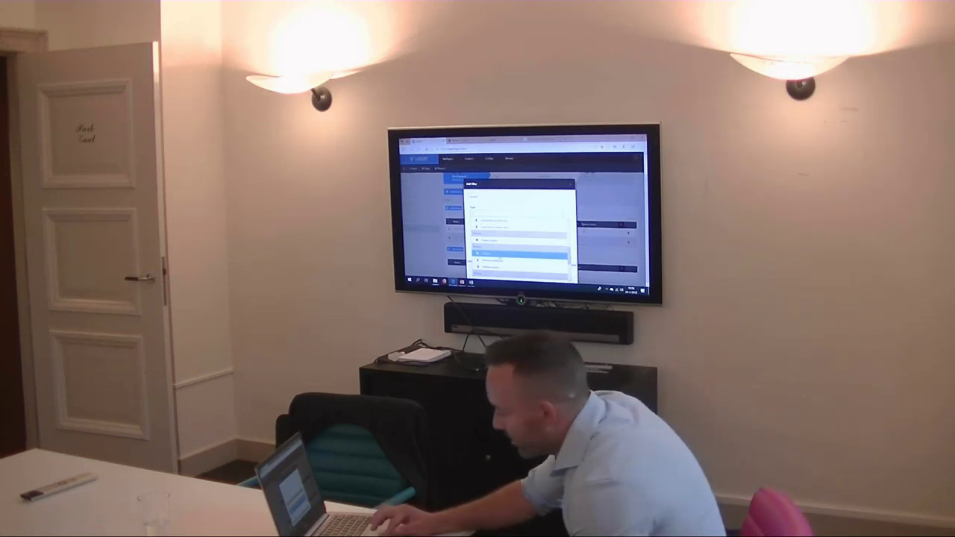
click(498, 262)
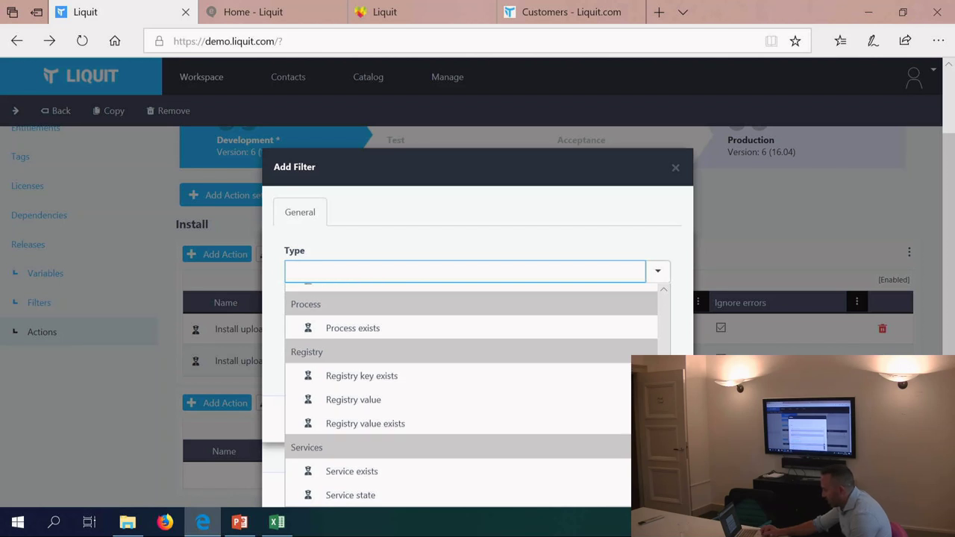
click(675, 167)
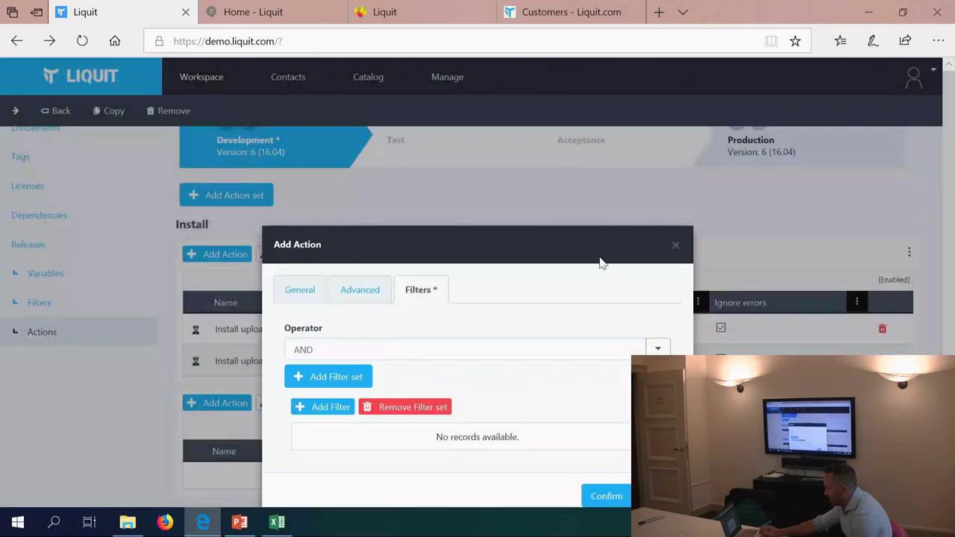
Step: Discard the unsaved 7-Zip action and go to the Manage overview of Identities, Workspace, Automation and System
click(674, 245)
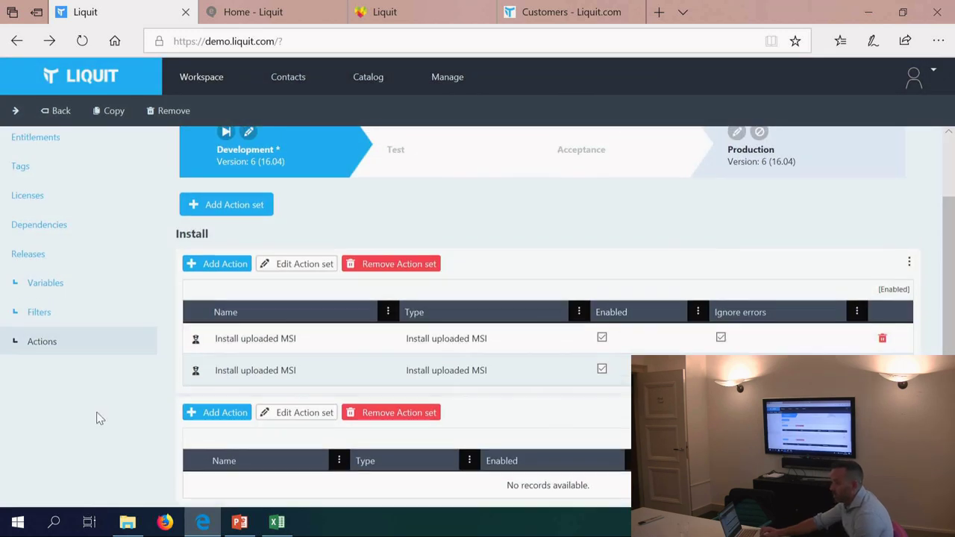
scroll(100, 419, down, 3)
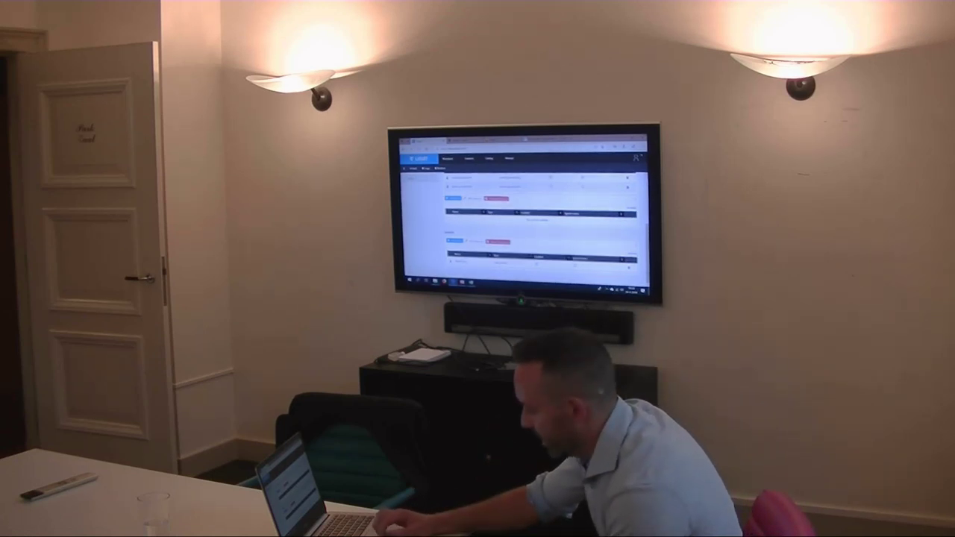
scroll(522, 223, up, 5)
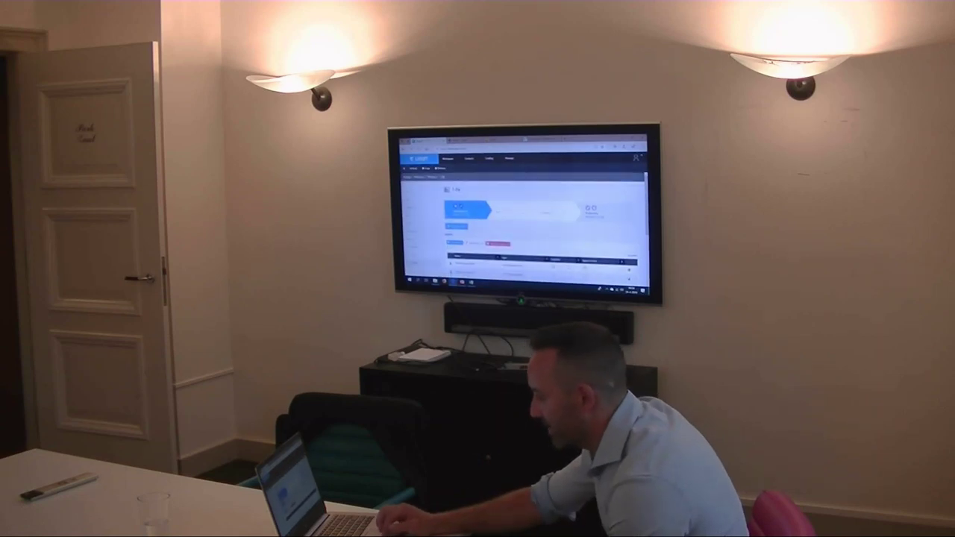
click(510, 159)
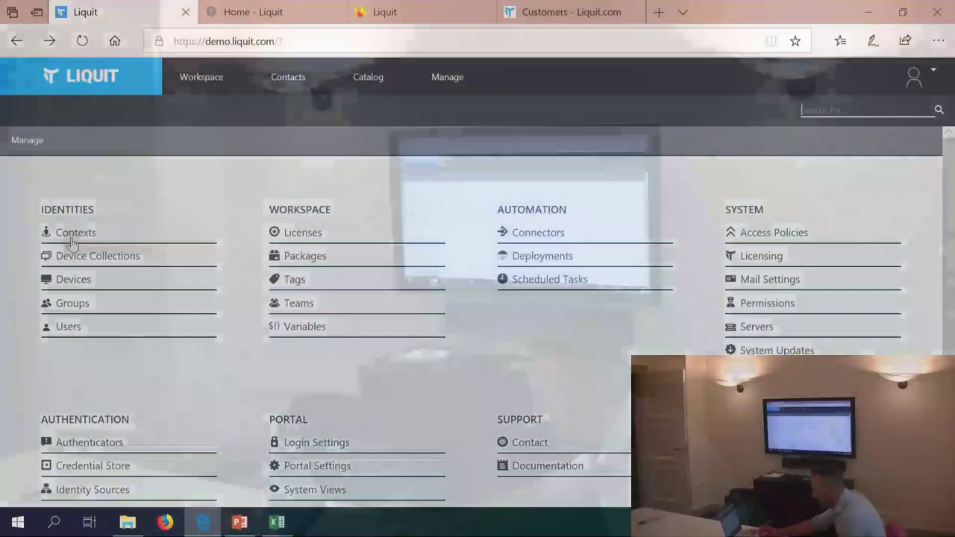
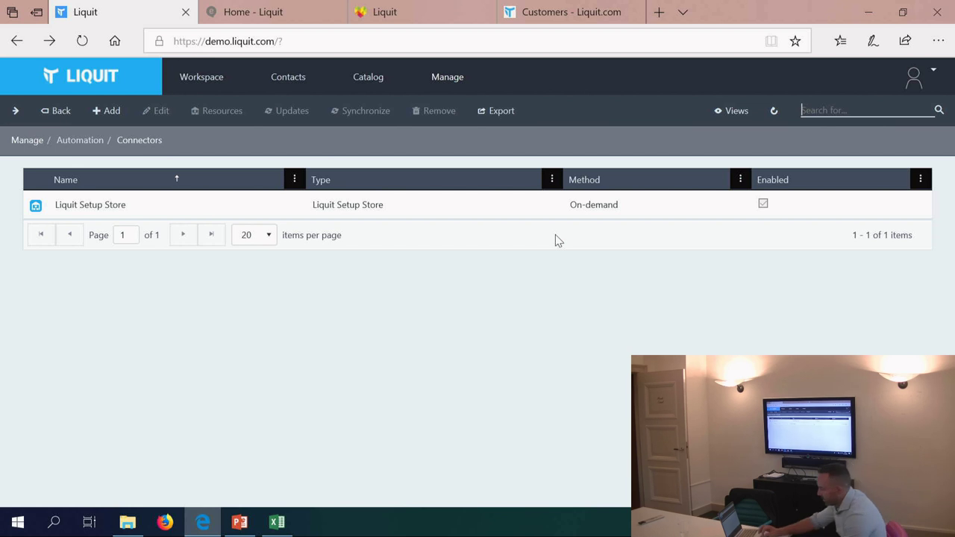
Step: Open anylinq.liquit.com in a new Edge tab and enter the administrator username
click(658, 12)
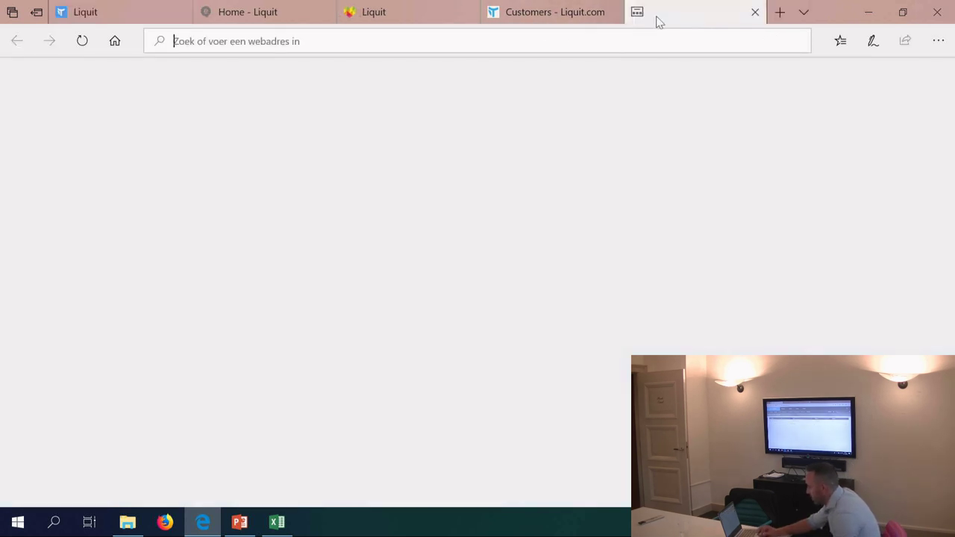
text(any)
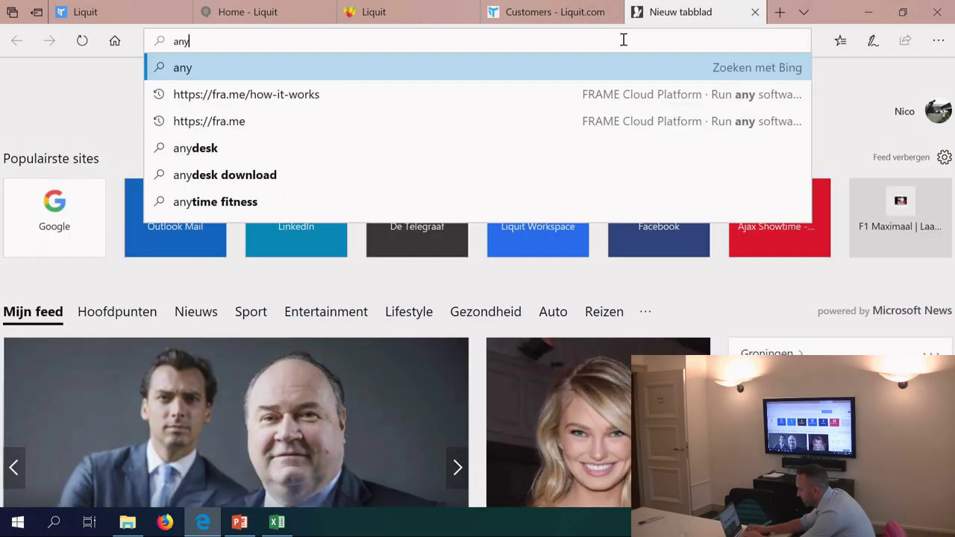
text(linq.liqut.)
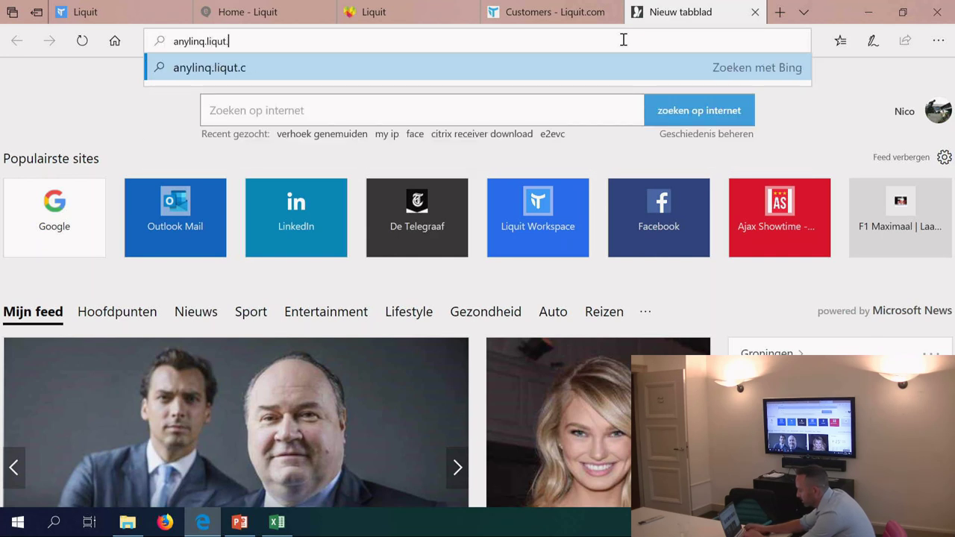
text(uit.com)
key(Return)
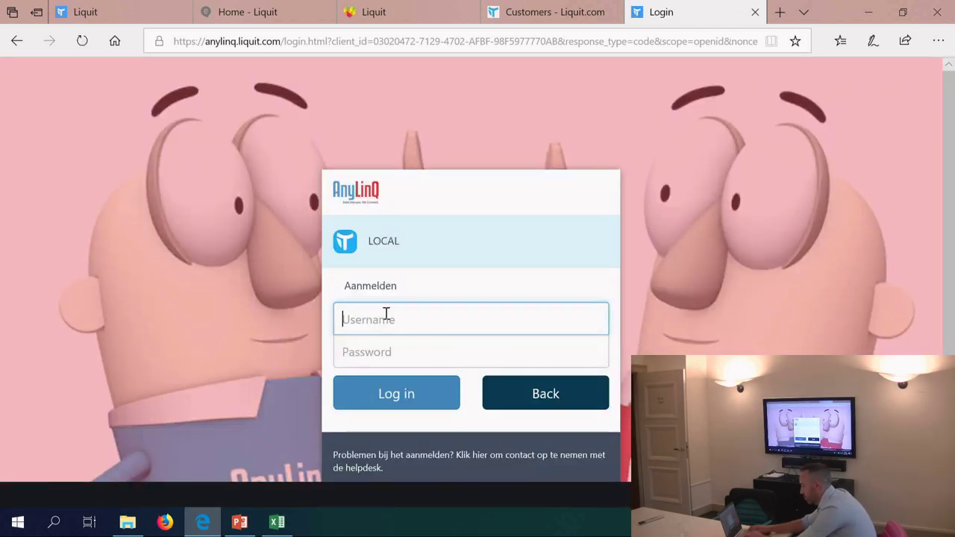
text(admin)
key(Tab)
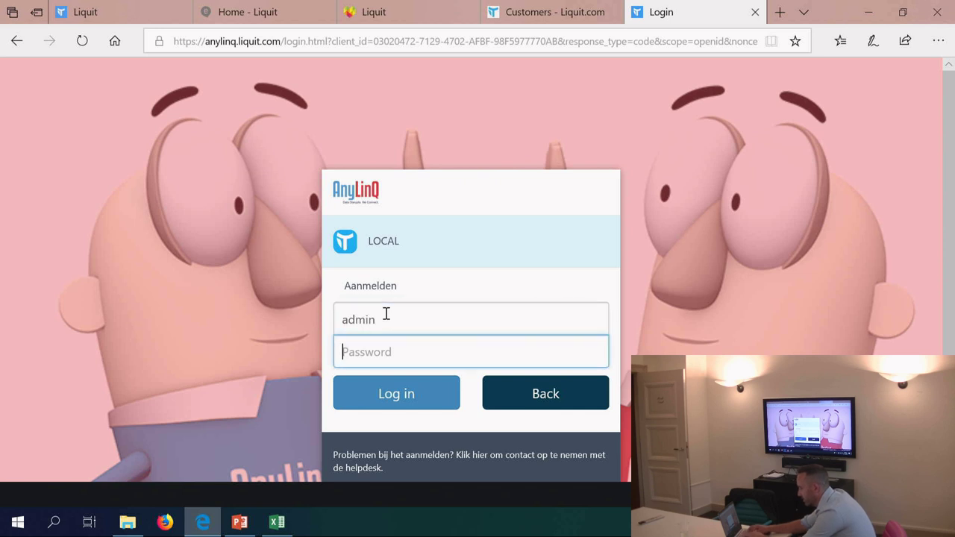
Step: Enter the password, log in to the AnyLinQ portal, and dismiss the notification pop-up
text(••••)
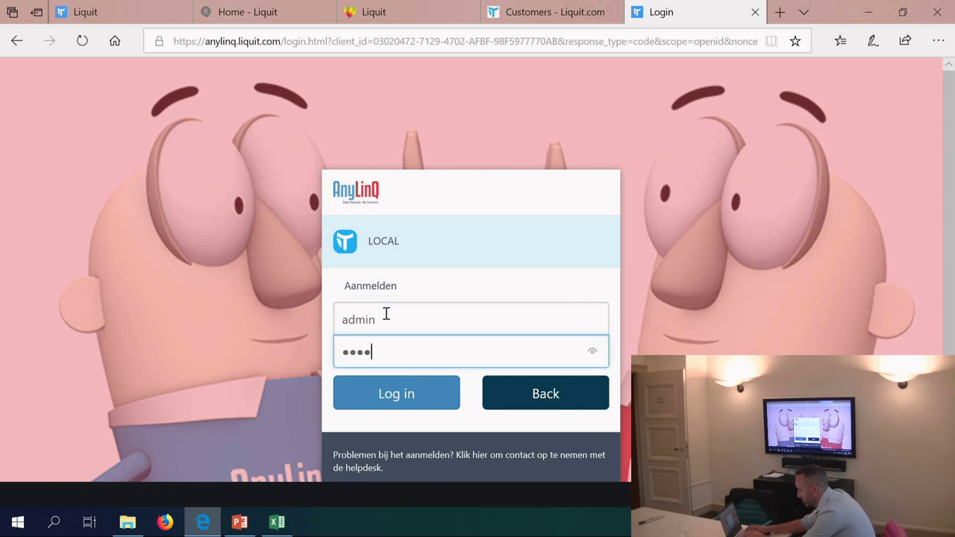
text(•••)
click(393, 387)
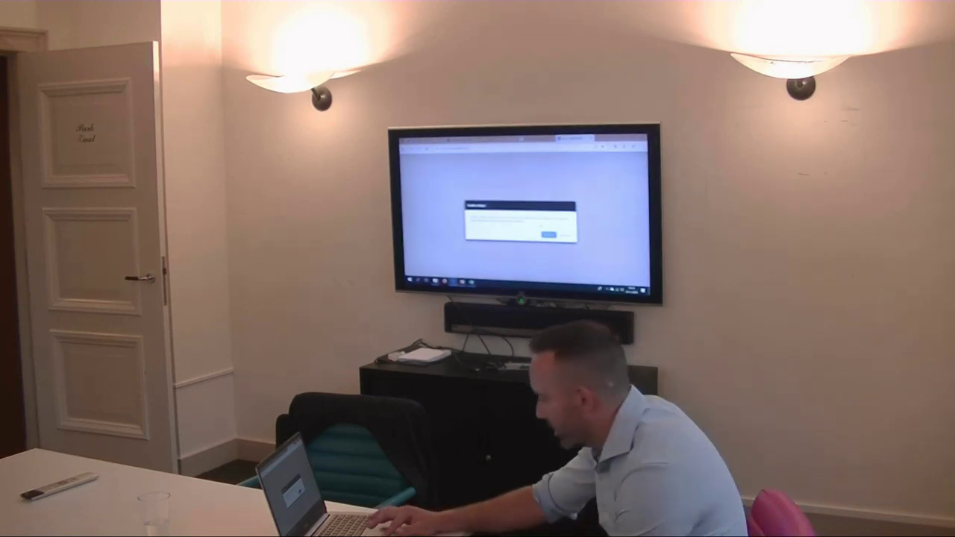
key(Return)
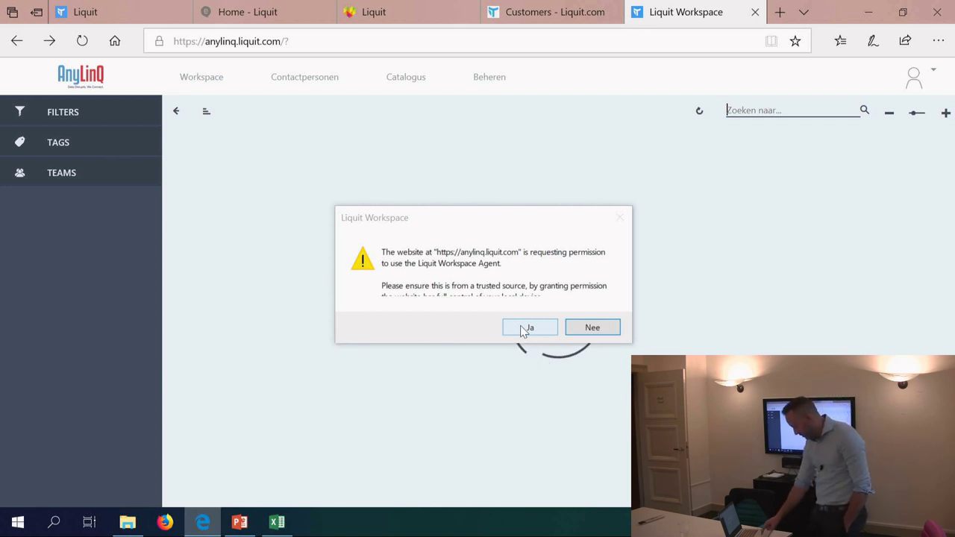
Step: Allow the Workspace Agent, glance at Beheren > Connectoren, then return to the workspace tiles
click(529, 327)
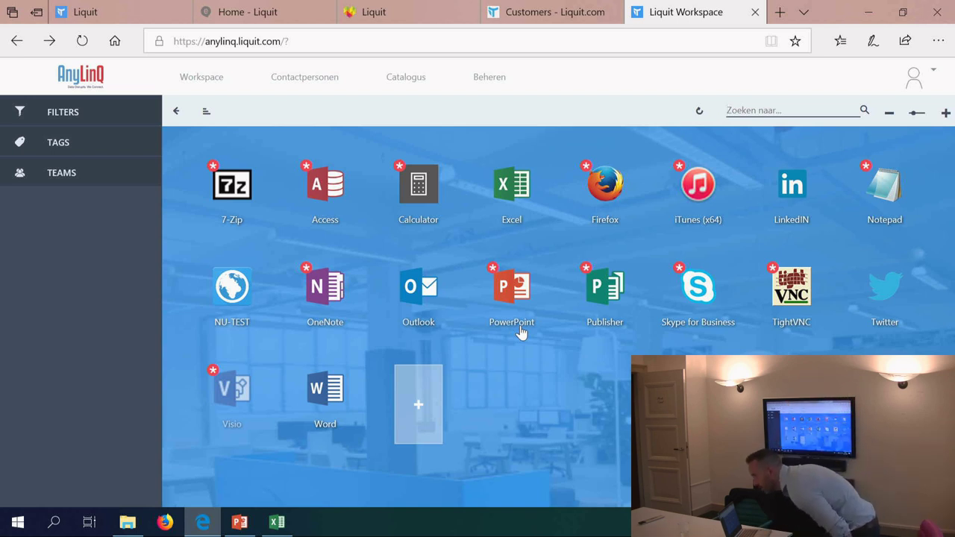
click(483, 91)
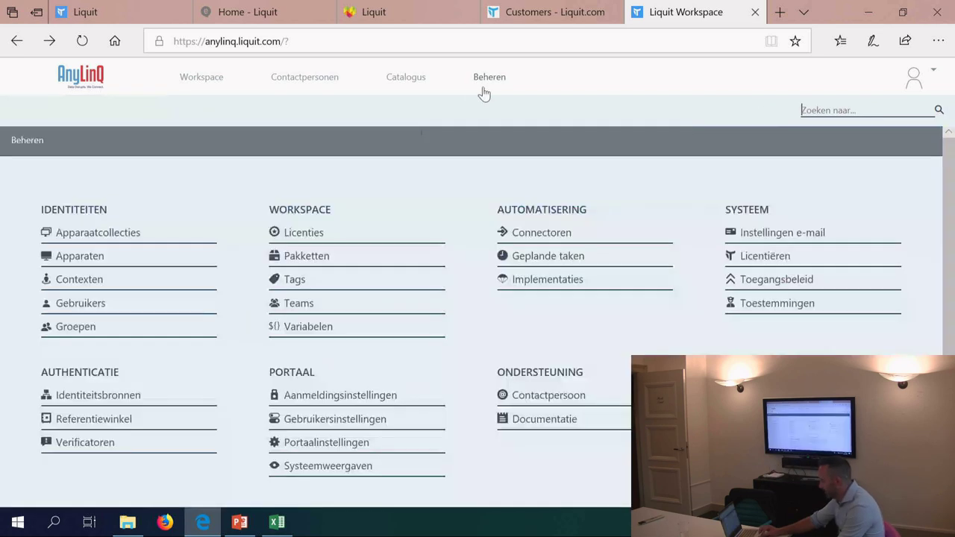
click(523, 235)
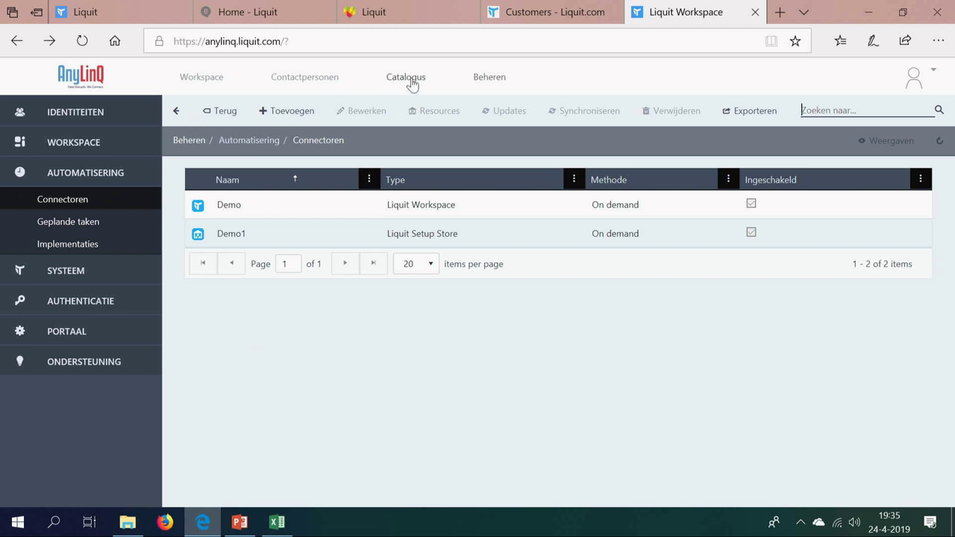
click(483, 84)
click(198, 83)
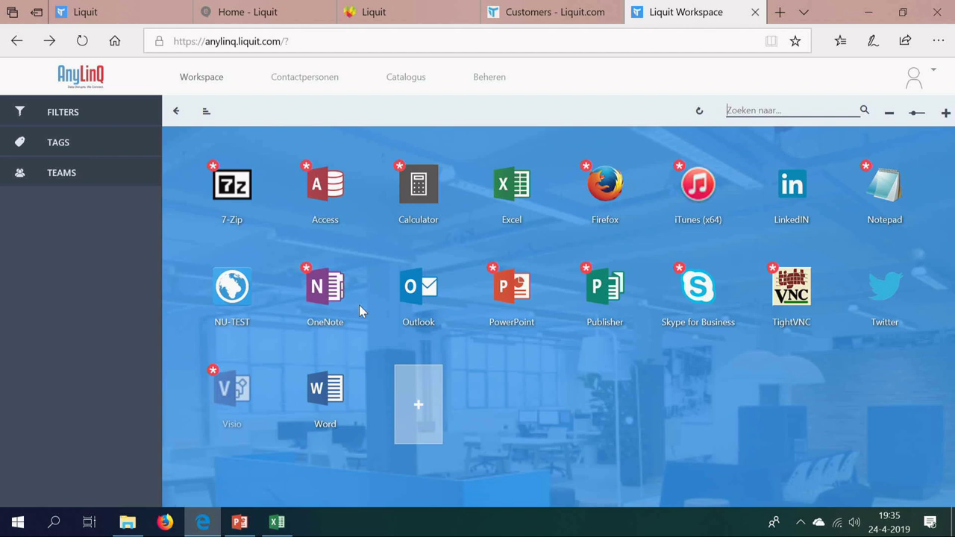
Step: Open the Demo connector's details from Beheren > Connectoren
click(489, 83)
click(557, 231)
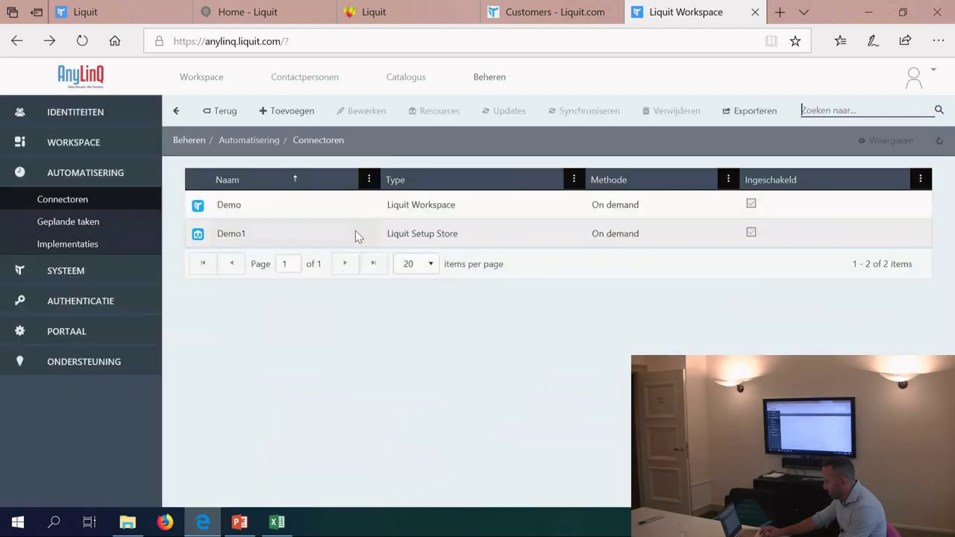
click(271, 202)
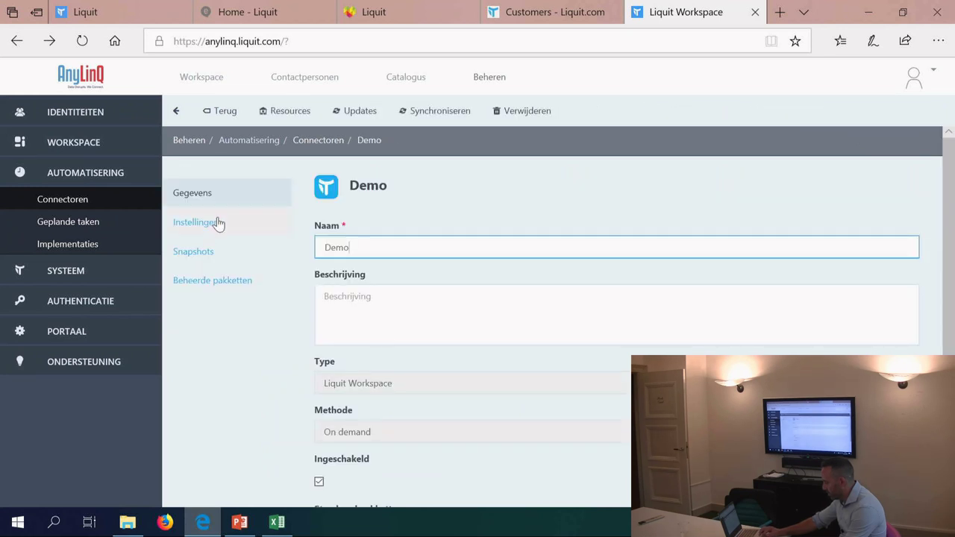
Step: Inspect the Demo connector's URL, snapshot settings, and its list of resources
click(217, 223)
drag(456, 245, 220, 259)
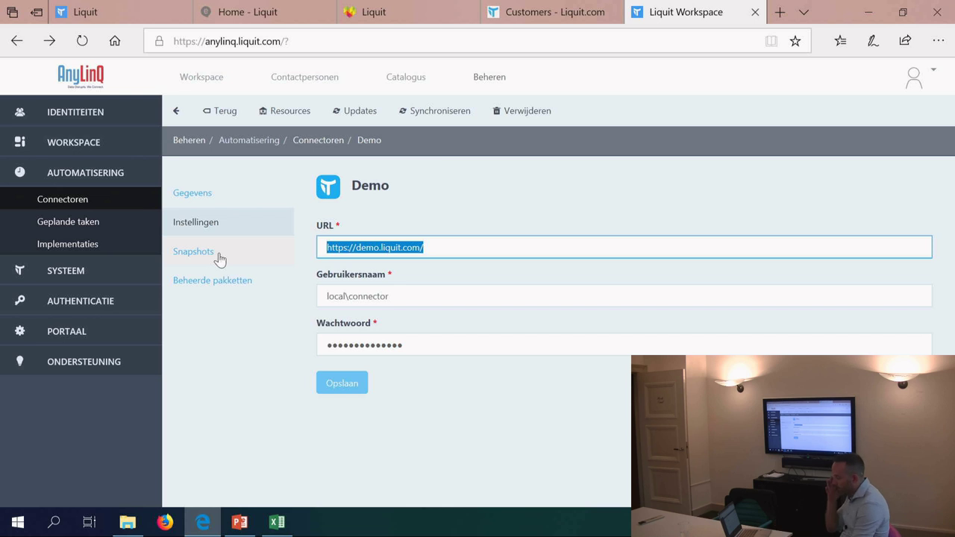
click(196, 251)
click(198, 228)
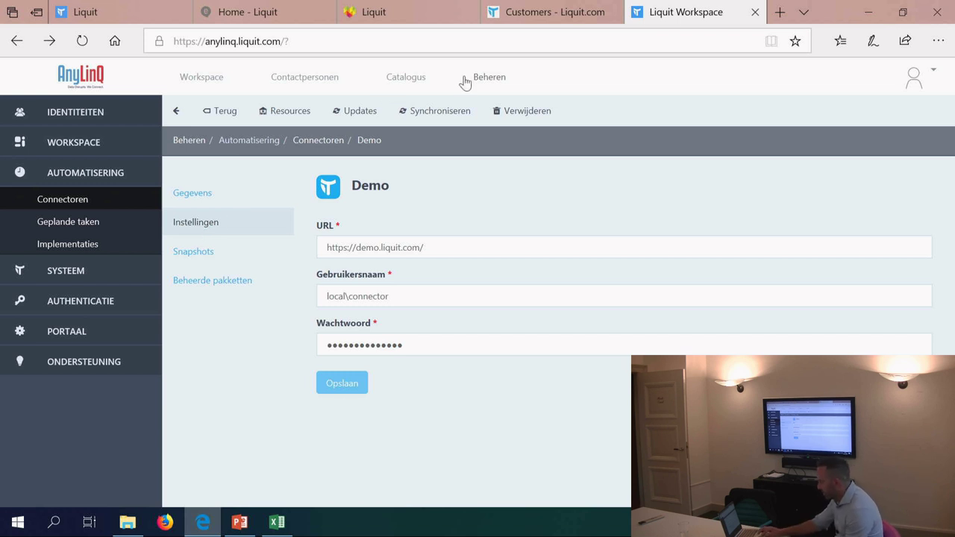
click(290, 111)
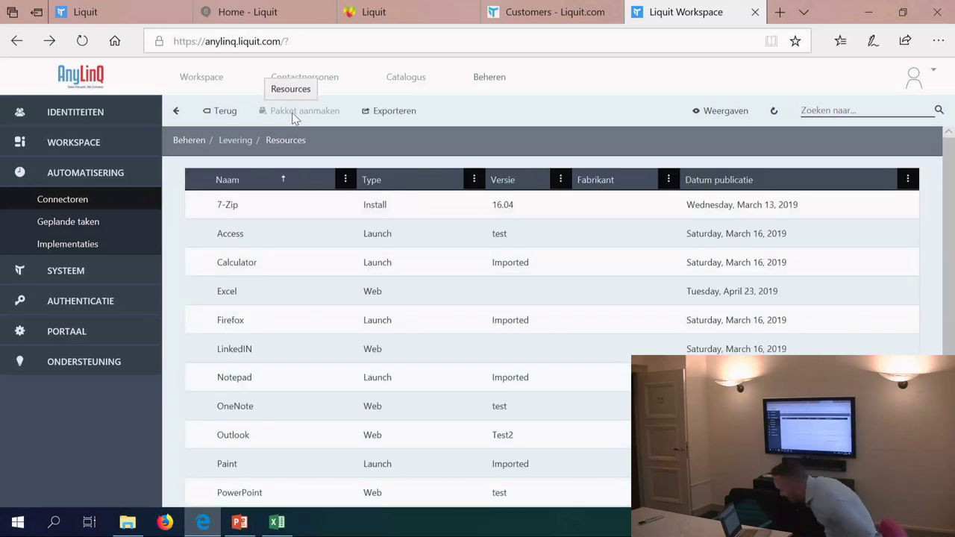
shift+click(270, 269)
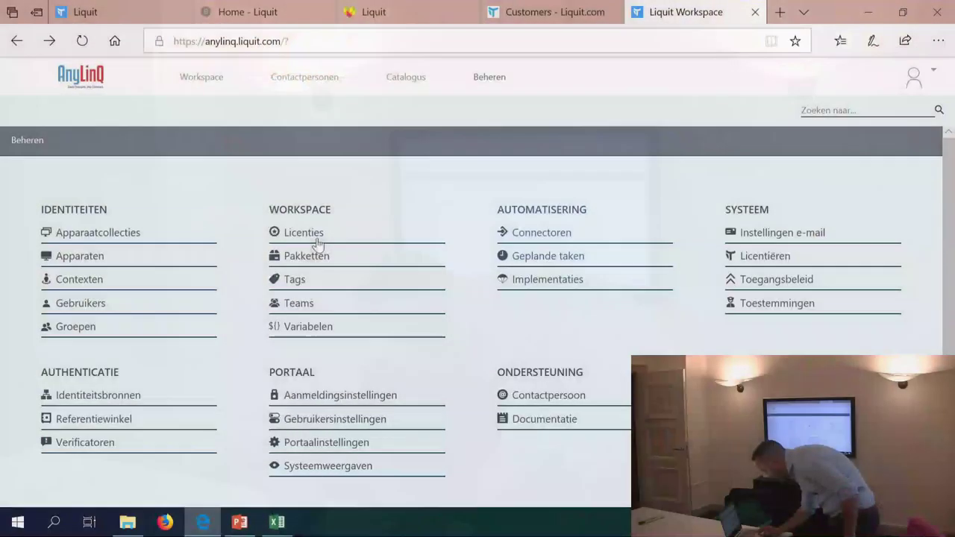
Step: Open the 7-Zip package from Pakketten and browse its Install and Launch actions
click(307, 255)
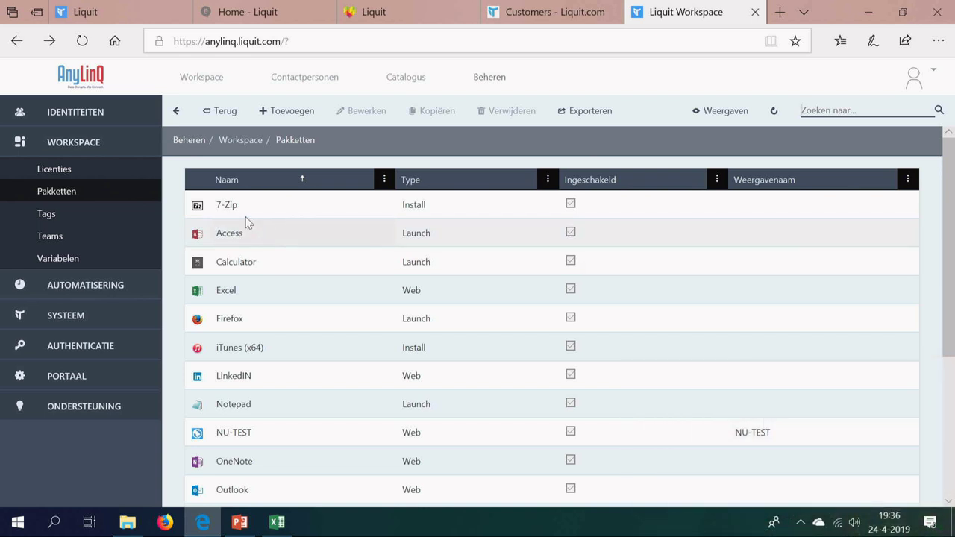
double_click(237, 213)
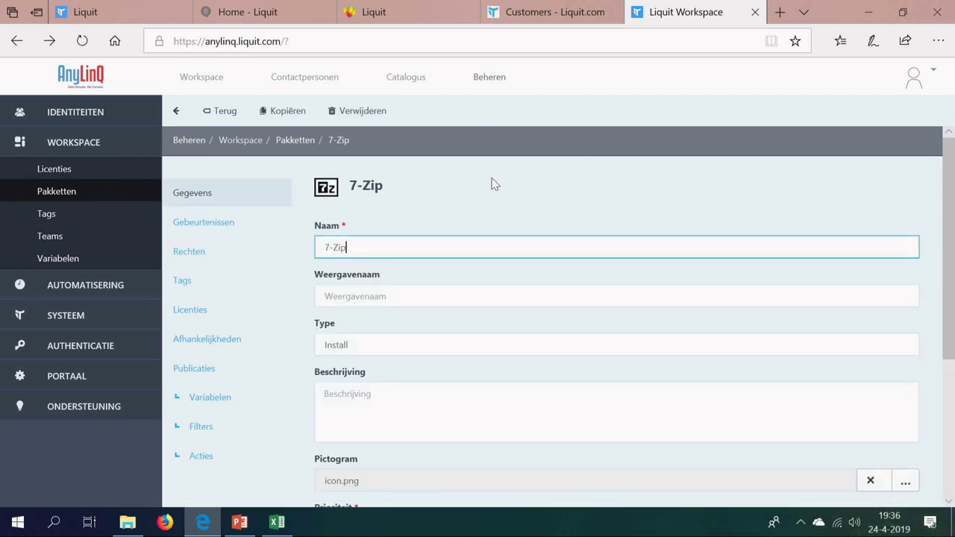
scroll(492, 184, down, 3)
click(197, 238)
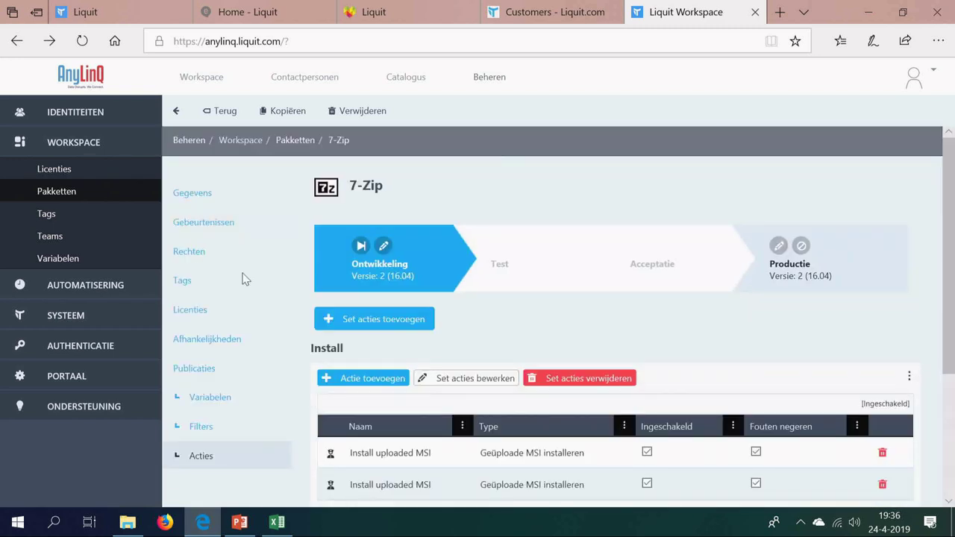
scroll(565, 336, down, 3)
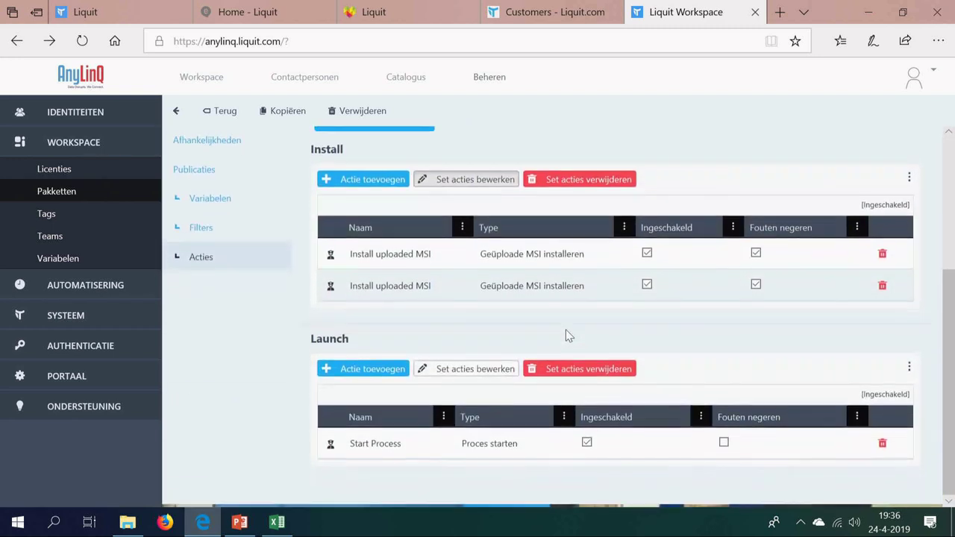
scroll(565, 335, up, 1)
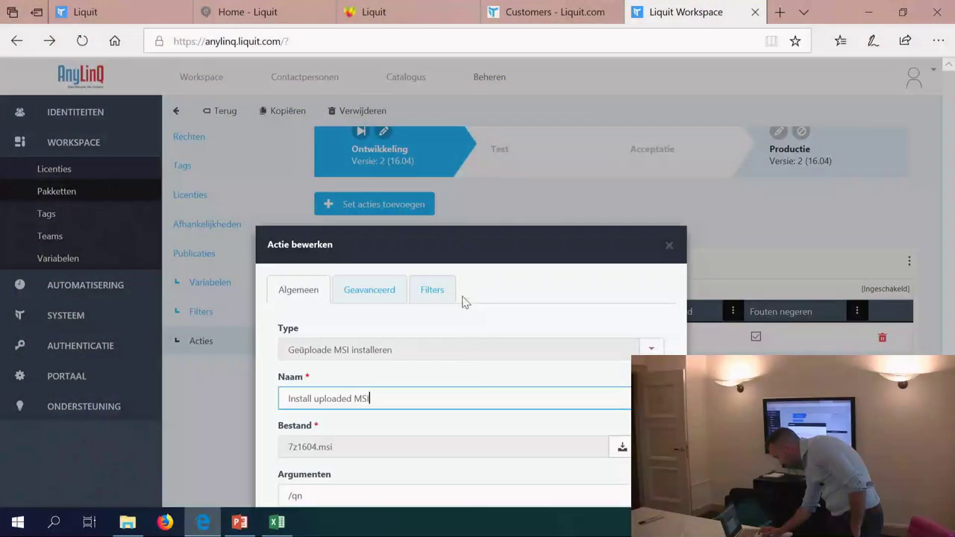
click(433, 290)
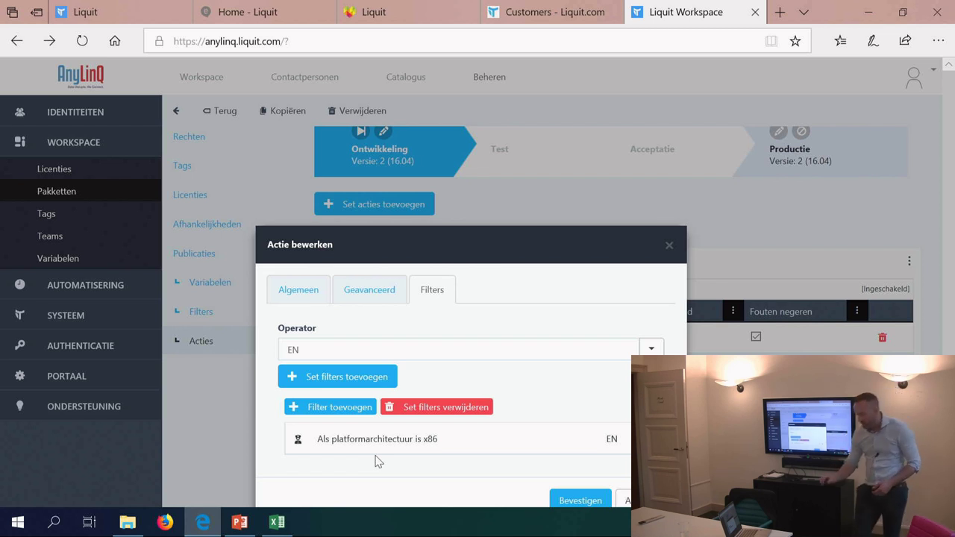
click(668, 245)
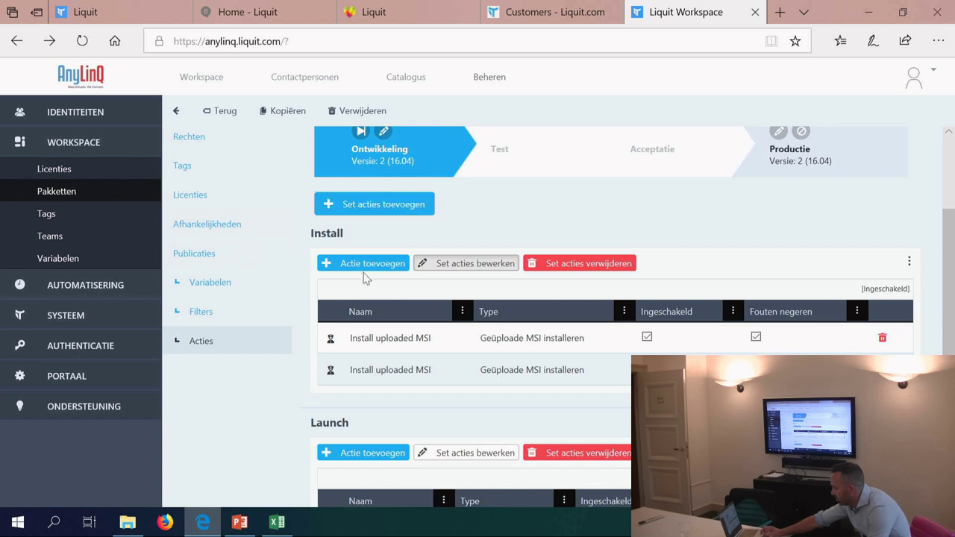
click(226, 110)
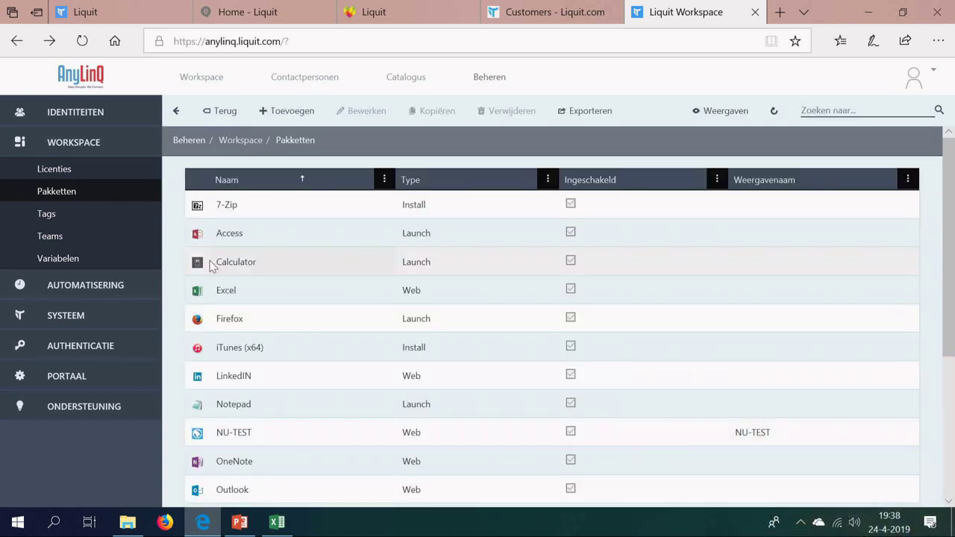
Step: Open the Excel package and view its Excel 2016 and Excel 2016 (WOW64) launch actions
click(219, 292)
double_click(219, 292)
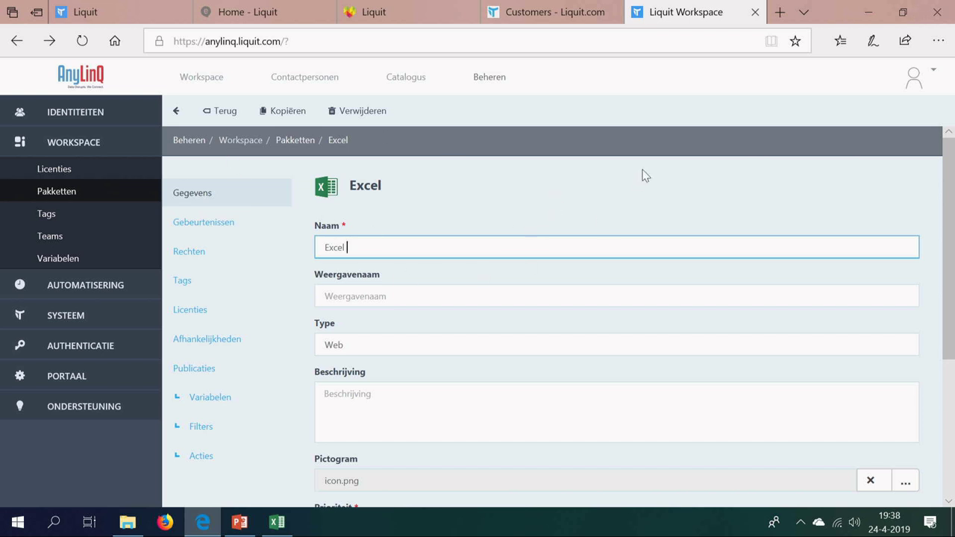
scroll(224, 365, down, 1)
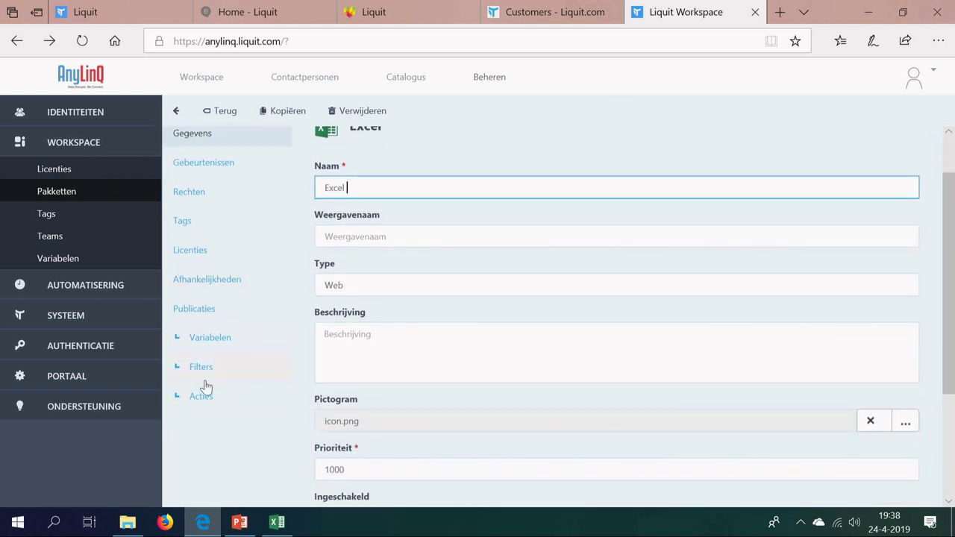
click(201, 402)
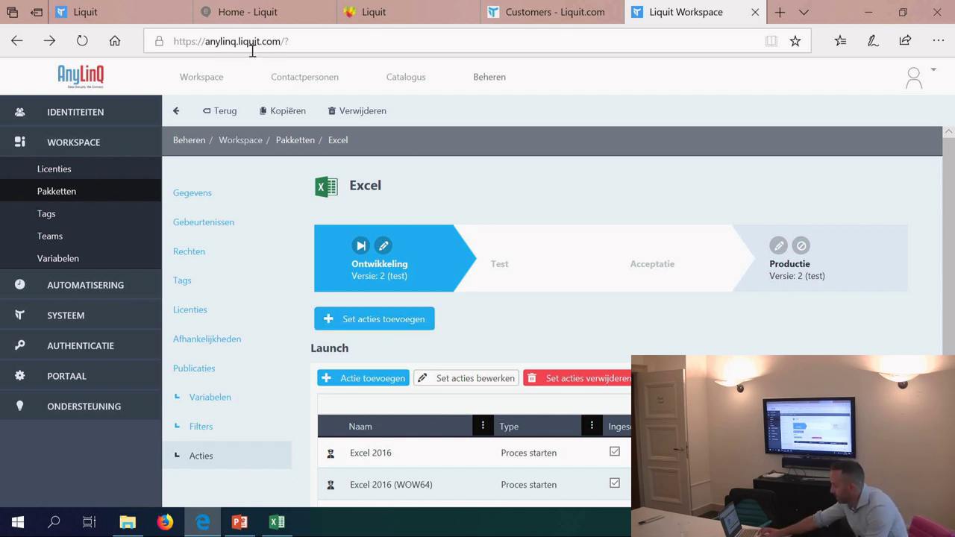
click(206, 122)
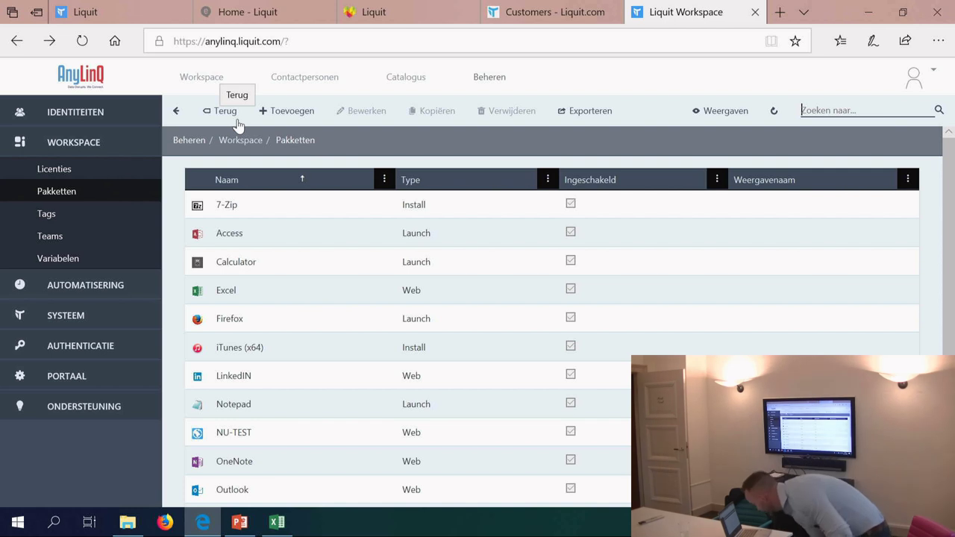
Step: Go back to the Beheren overview and open Connectoren under Automatisering
click(237, 125)
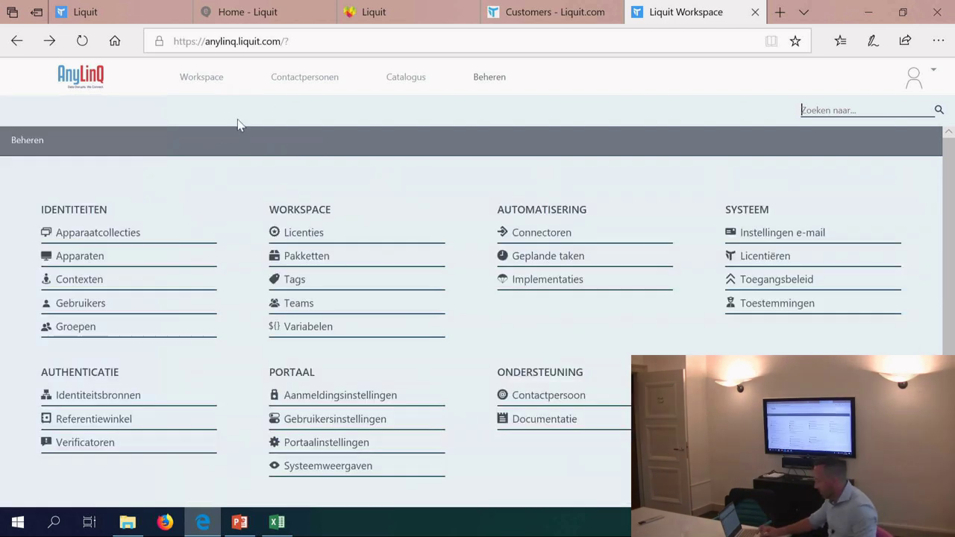
click(529, 229)
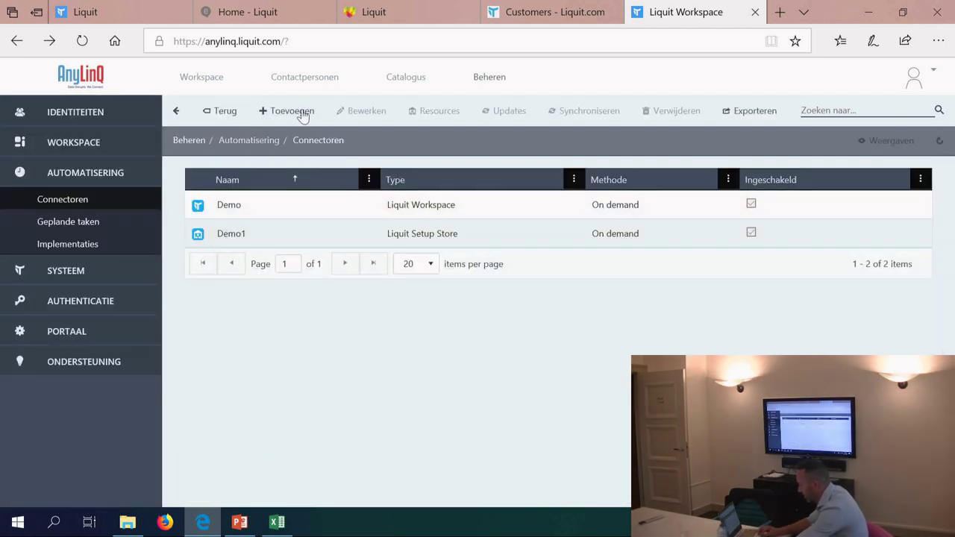
Step: Try a Citrix StoreFront connector, cancel it, and reopen the Connector toevoegen dialog
click(302, 113)
click(379, 290)
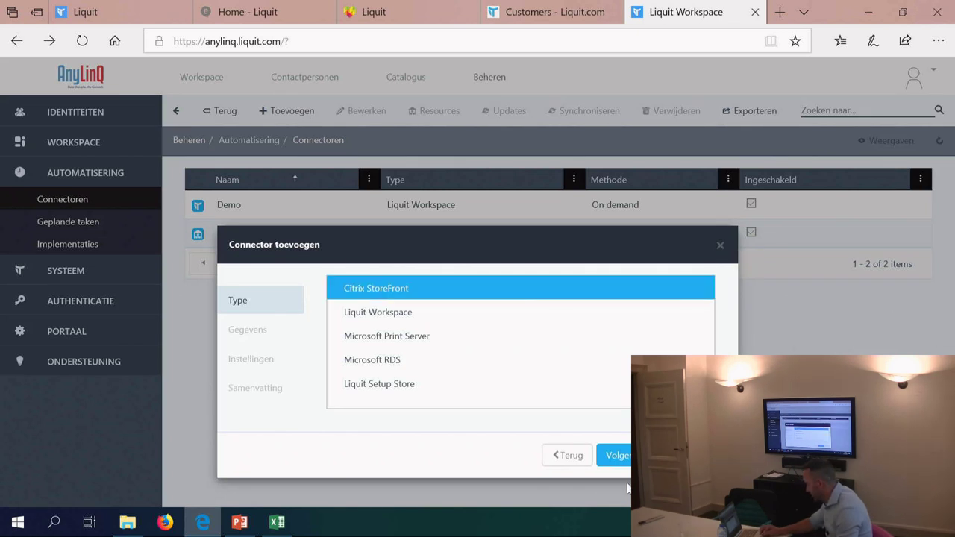
click(619, 456)
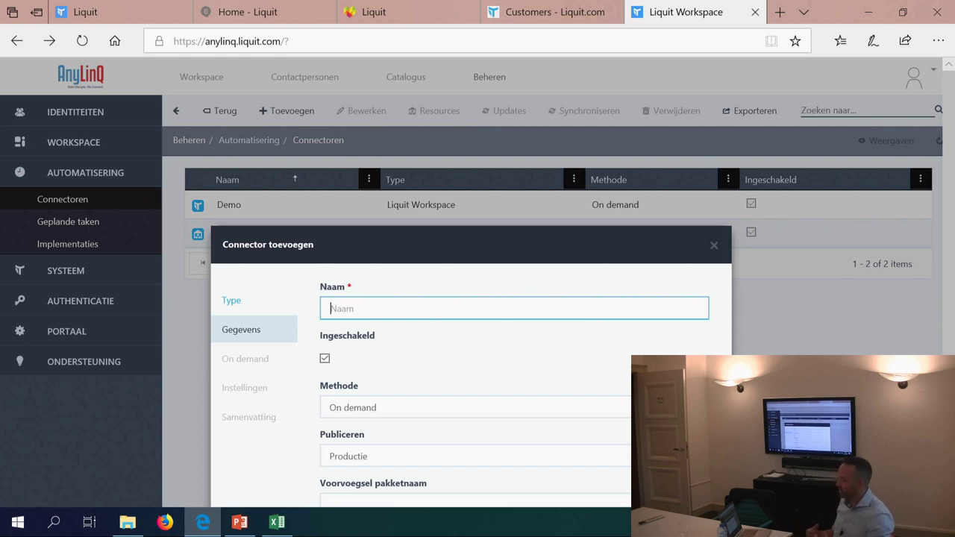
click(713, 246)
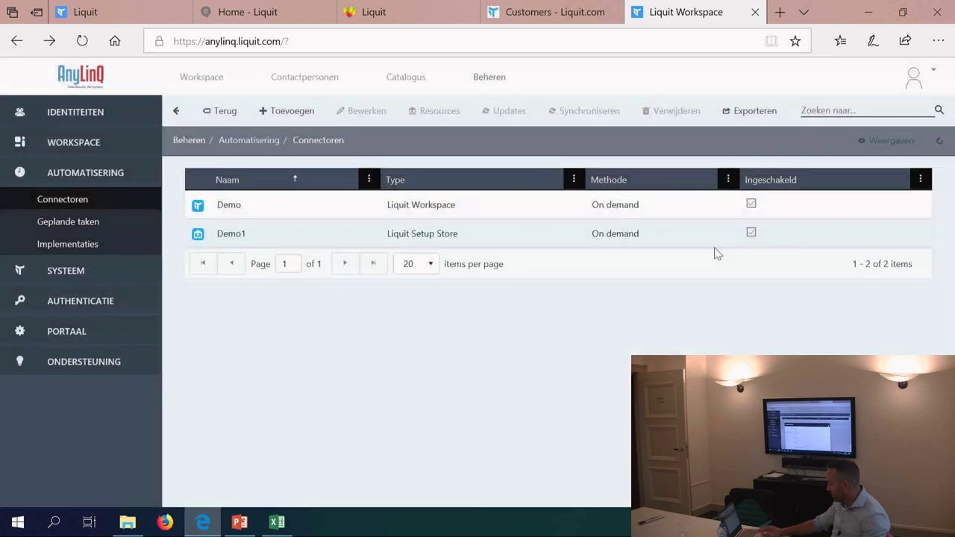
click(289, 111)
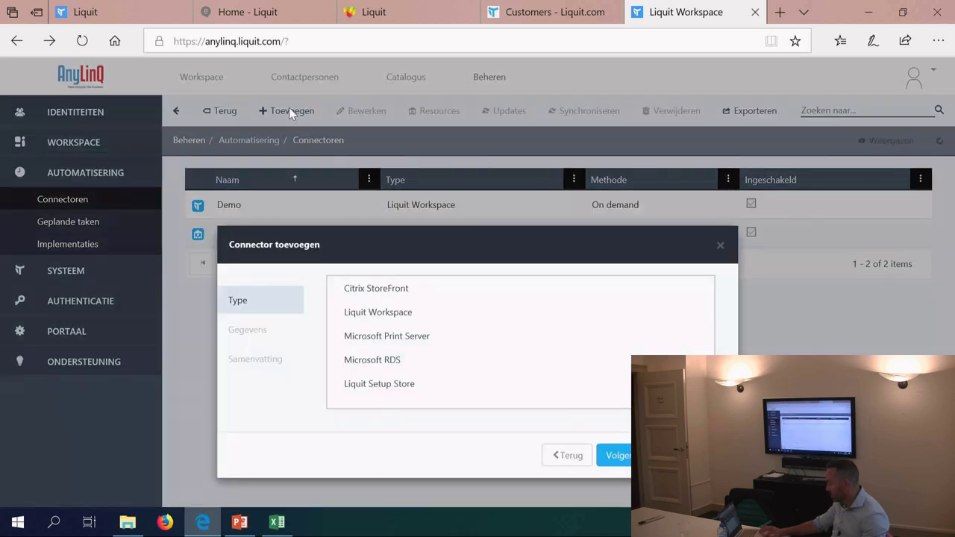
Step: Choose Liquit Setup Store, name it 'Liquit Setup store', and keep publishing to Ontwikkeling
click(379, 387)
click(616, 455)
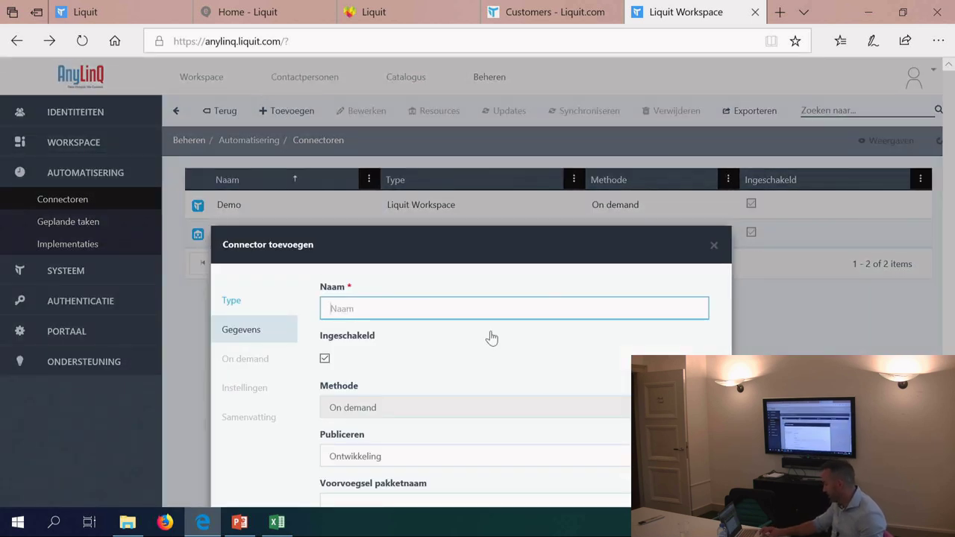
text(Liquit Se)
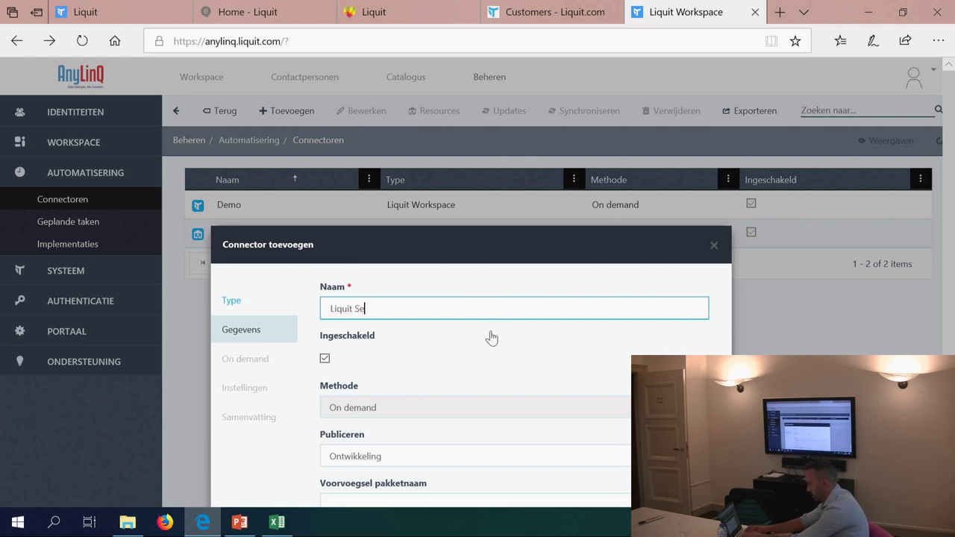
text(tup store)
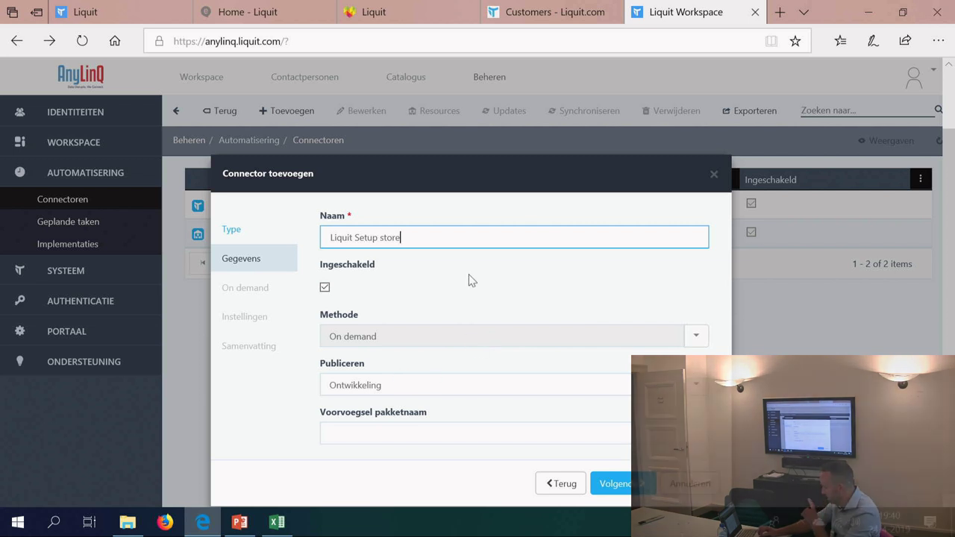
key(BackSpace)
key(BackSpace)
text(re)
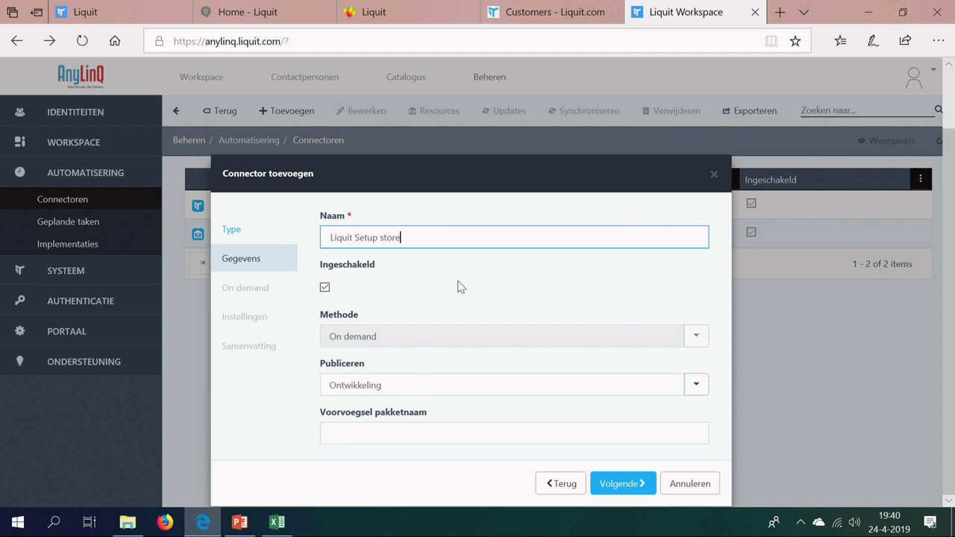
click(340, 437)
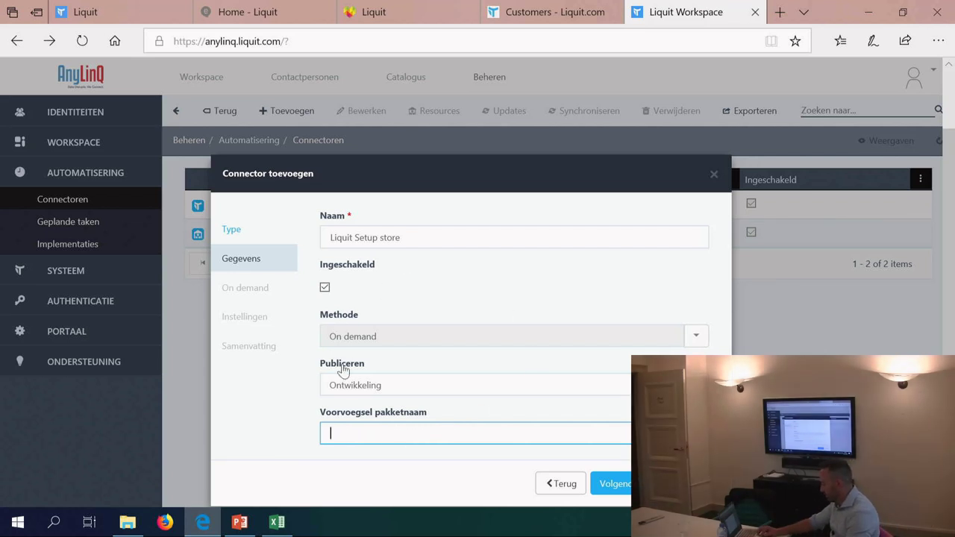
click(356, 383)
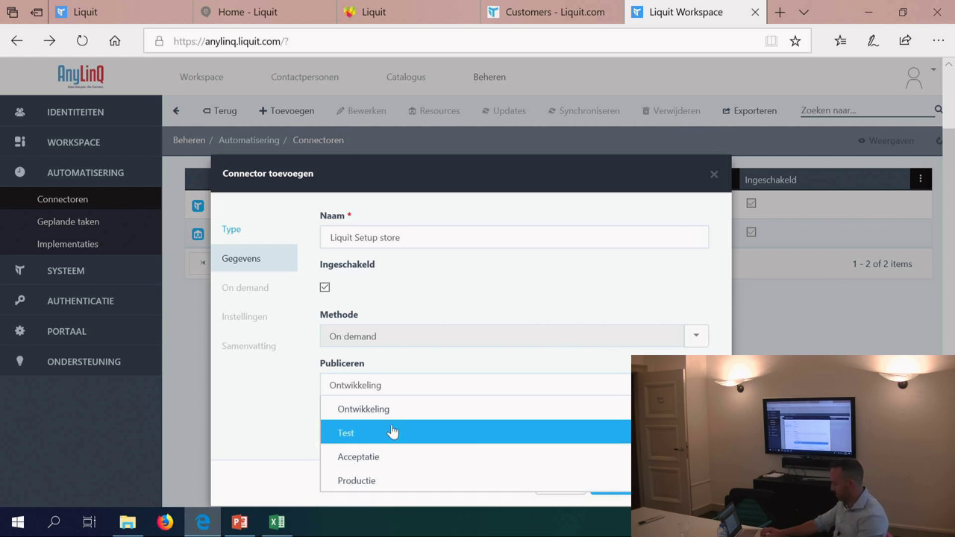
click(364, 409)
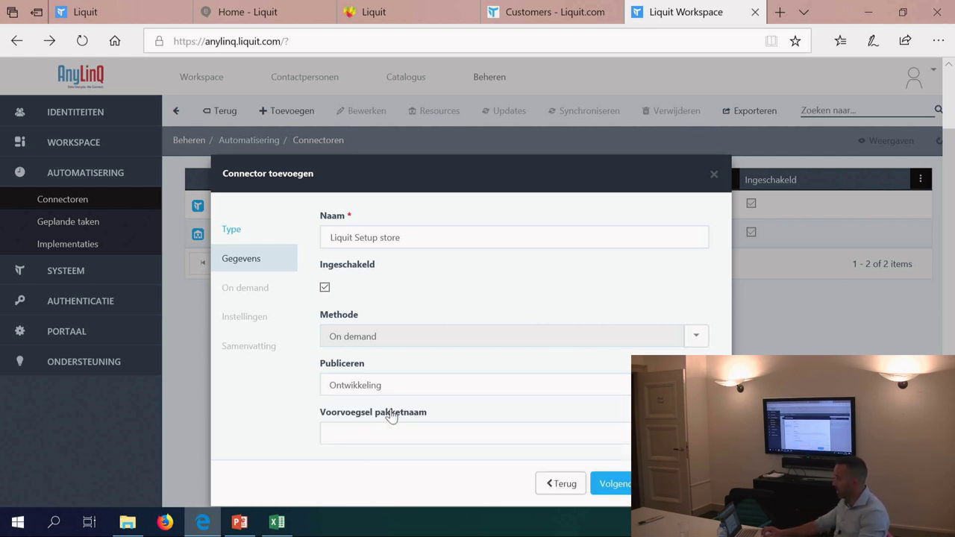
Step: Keep Beheerd as default package type and add Dutch alongside English (US) as languages
click(619, 483)
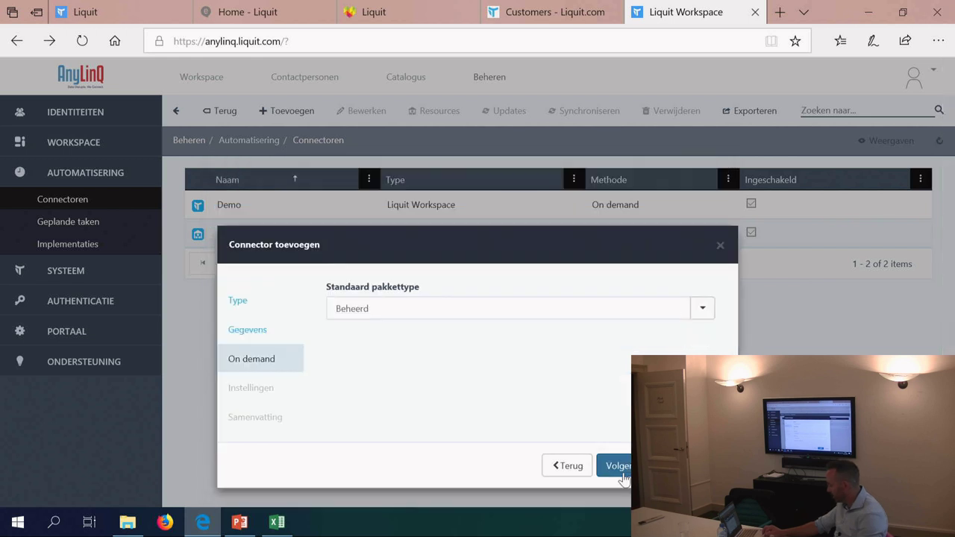
click(463, 313)
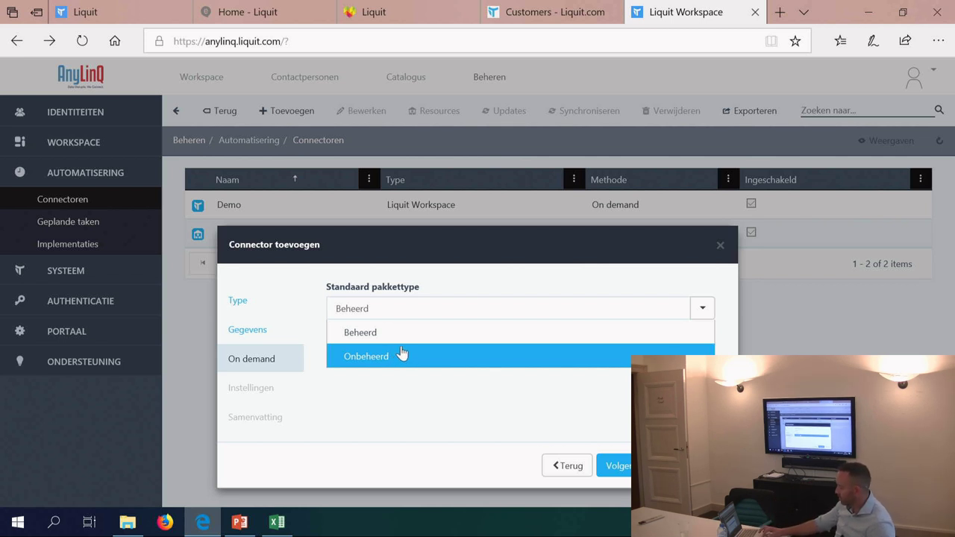
click(410, 335)
click(613, 465)
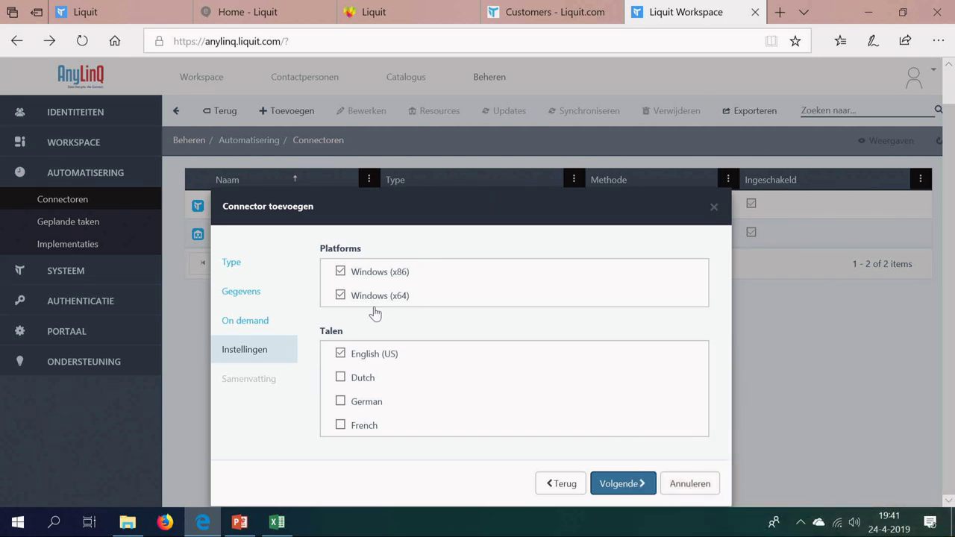
click(344, 379)
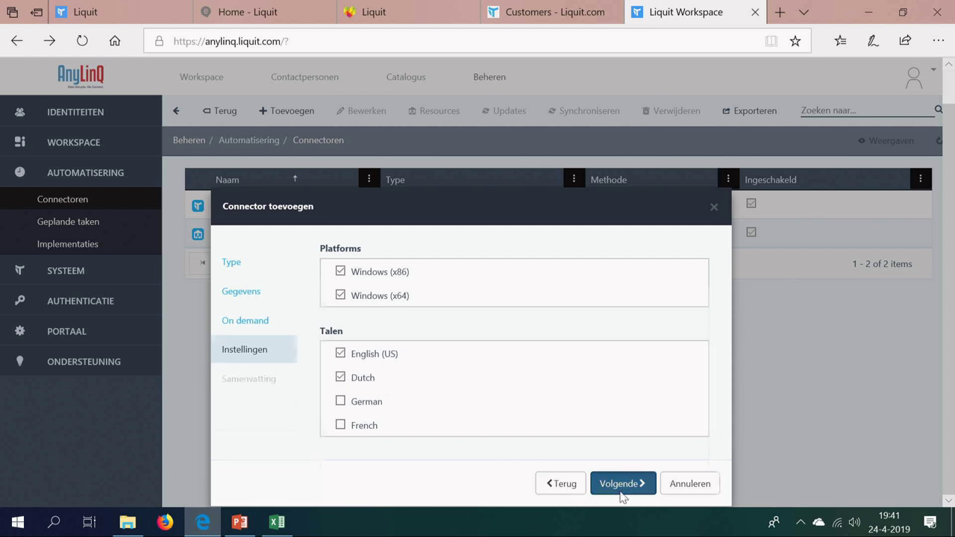
click(622, 490)
Step: Finish the connector and select several .NET Framework entries among its available resources
click(631, 489)
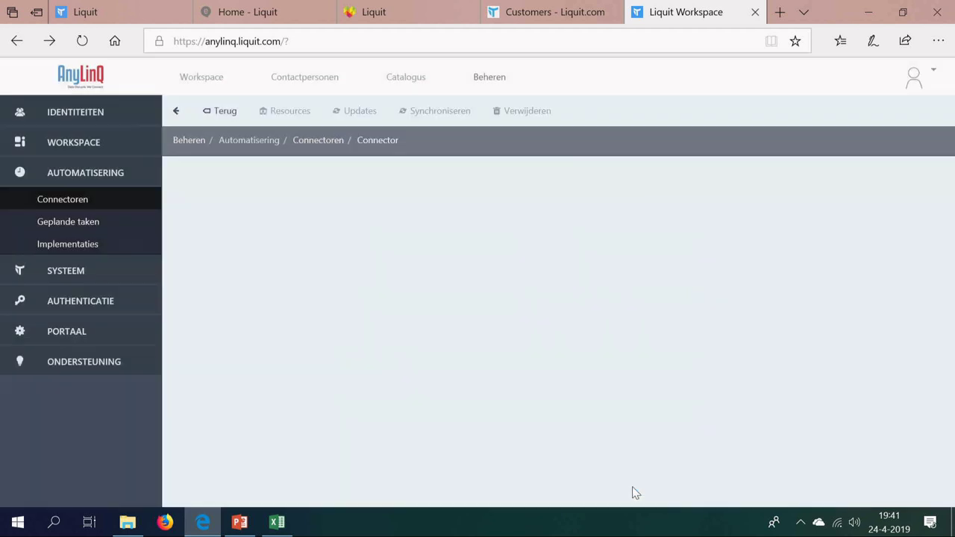
click(294, 114)
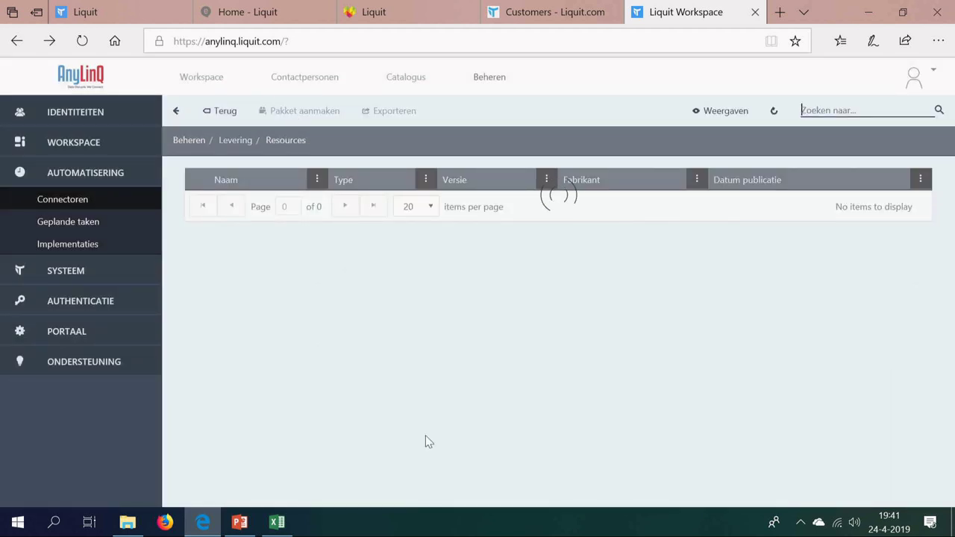
shift+click(679, 359)
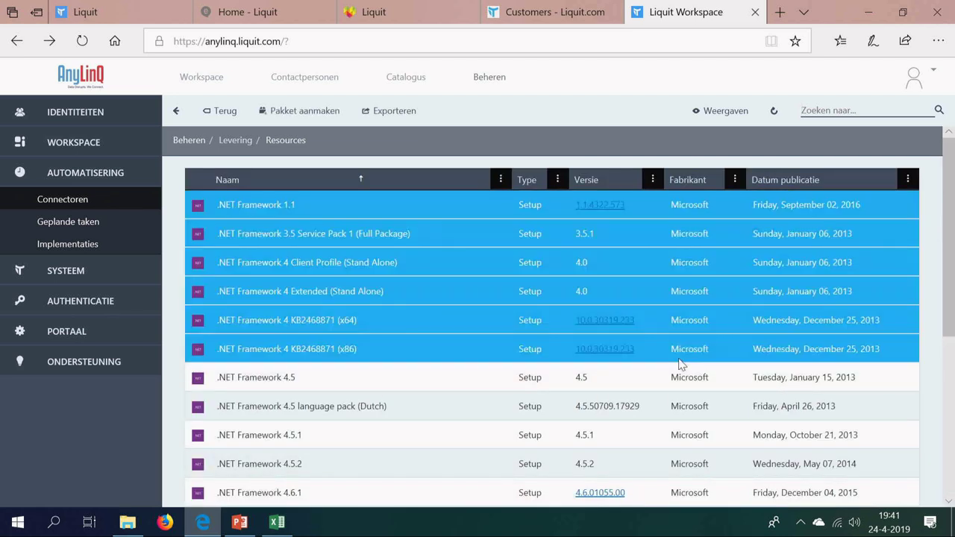
Step: Search the resources for 'itunes' and select the iTunes (x86) setup
click(871, 108)
text(itues)
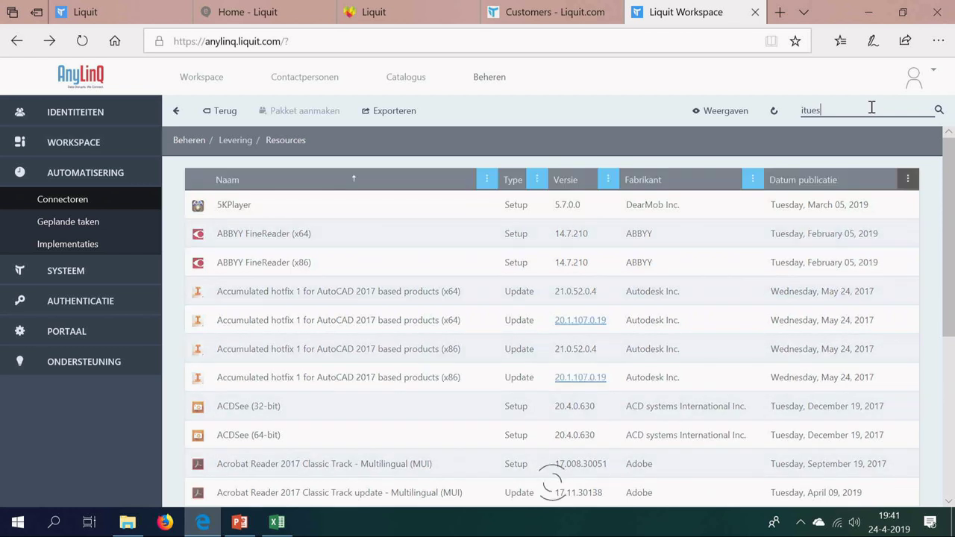
key(BackSpace)
key(BackSpace)
text(nes)
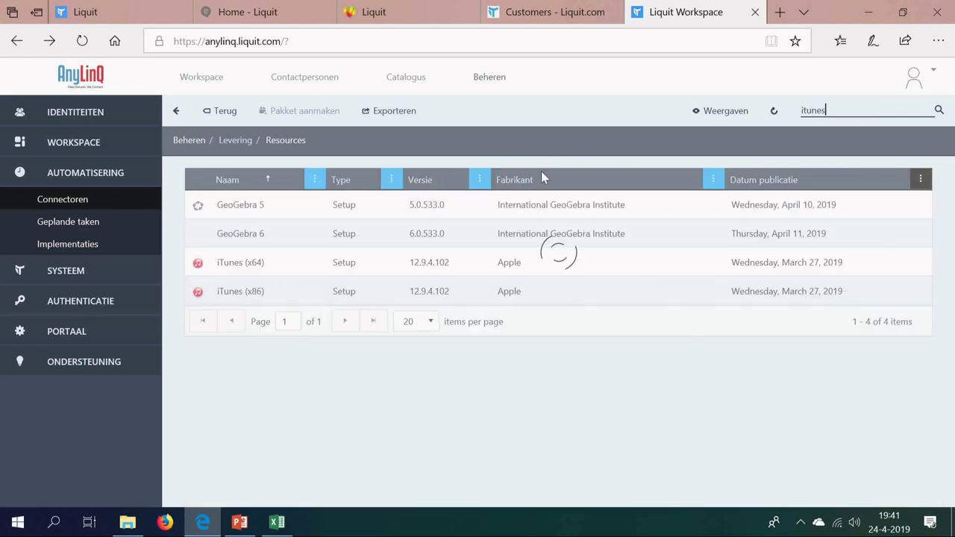
click(251, 207)
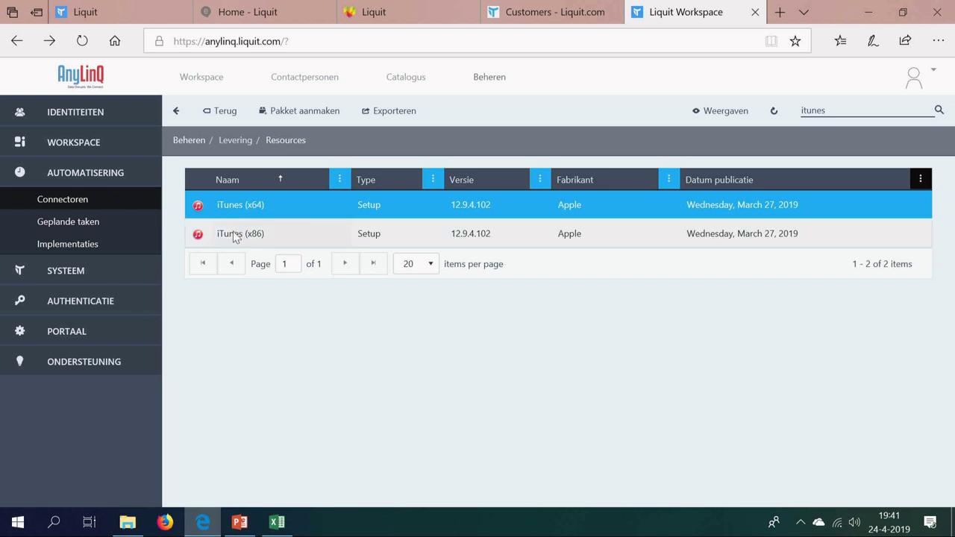
click(232, 235)
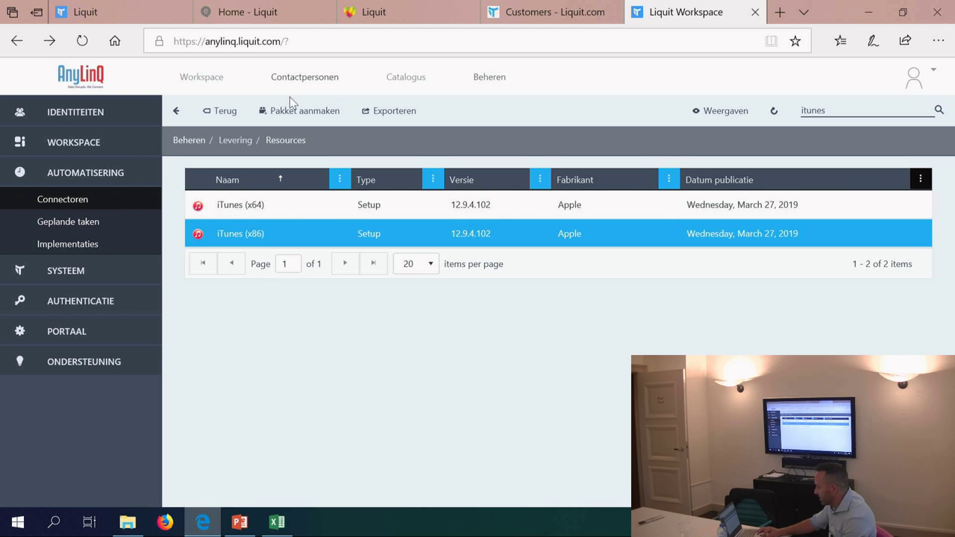
Step: Create a package from iTunes (x86) that updates existing packages, advancing to Aanpassen
click(289, 111)
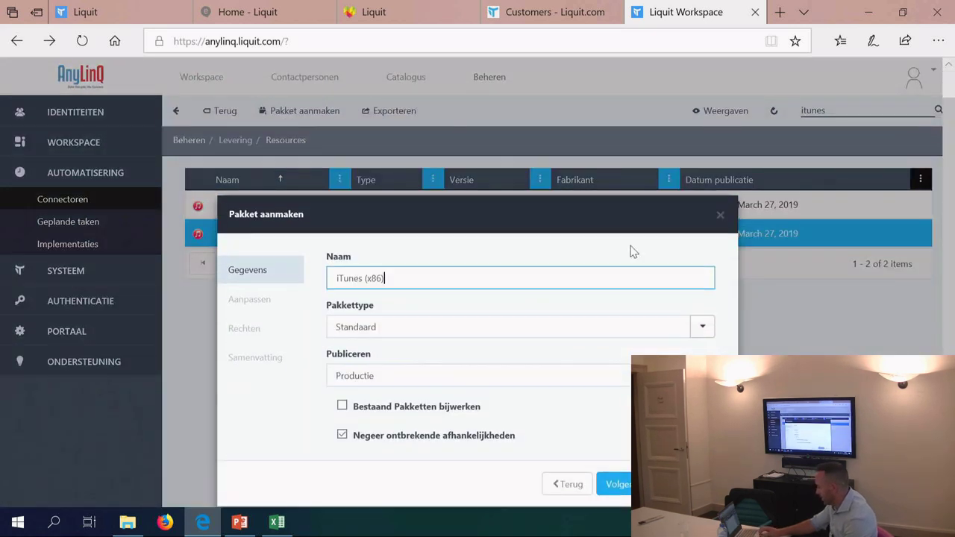
click(342, 407)
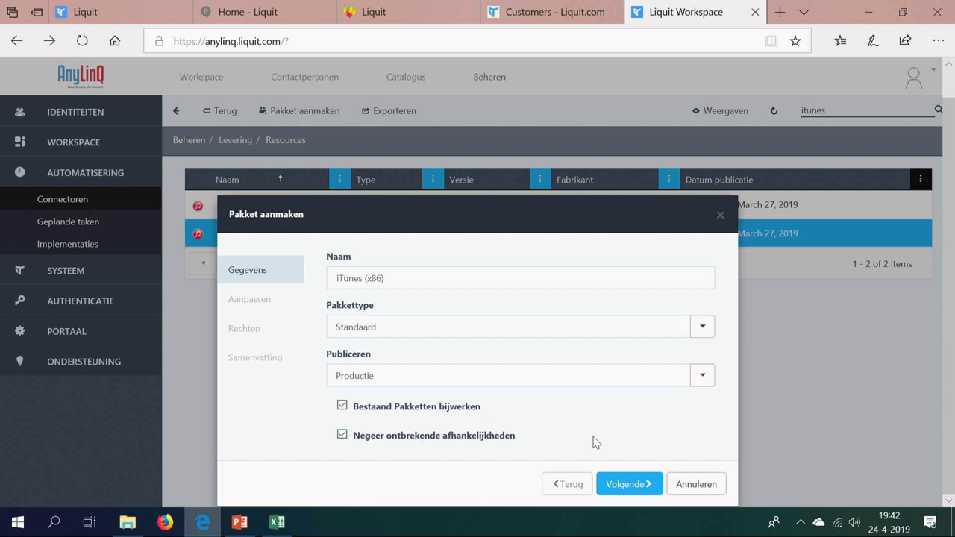
click(628, 484)
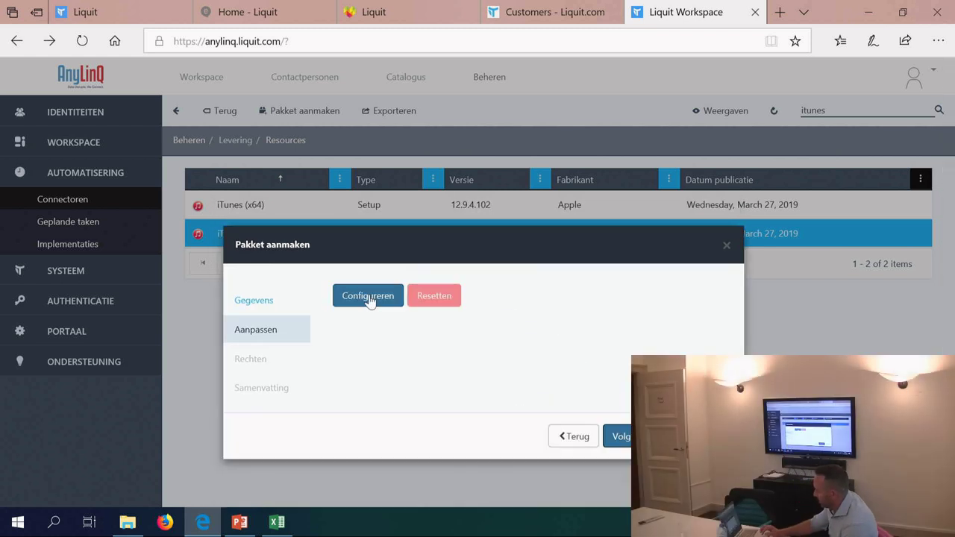
Step: In the first parental flags set, disable podcasts, Music Store and radio, and restrict games
click(371, 299)
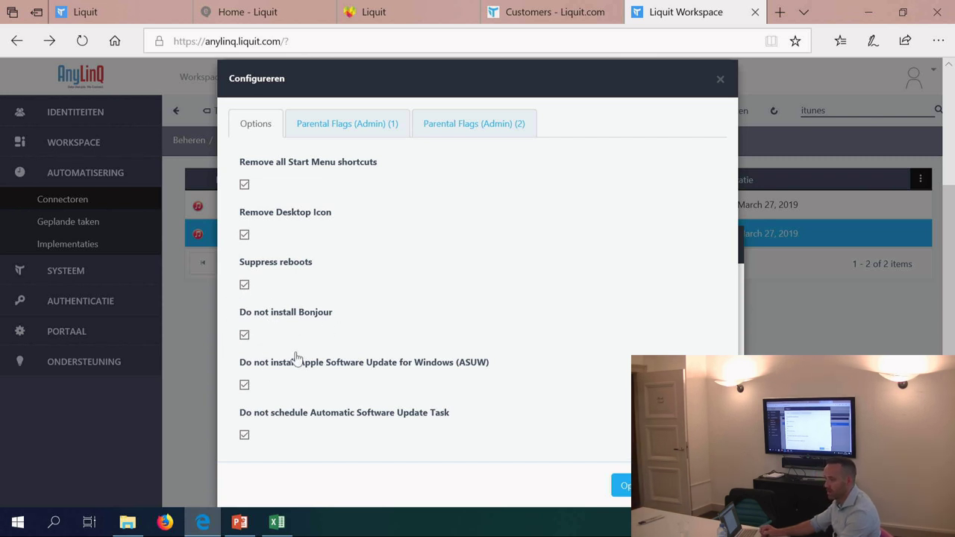
click(340, 132)
scroll(320, 212, down, 2)
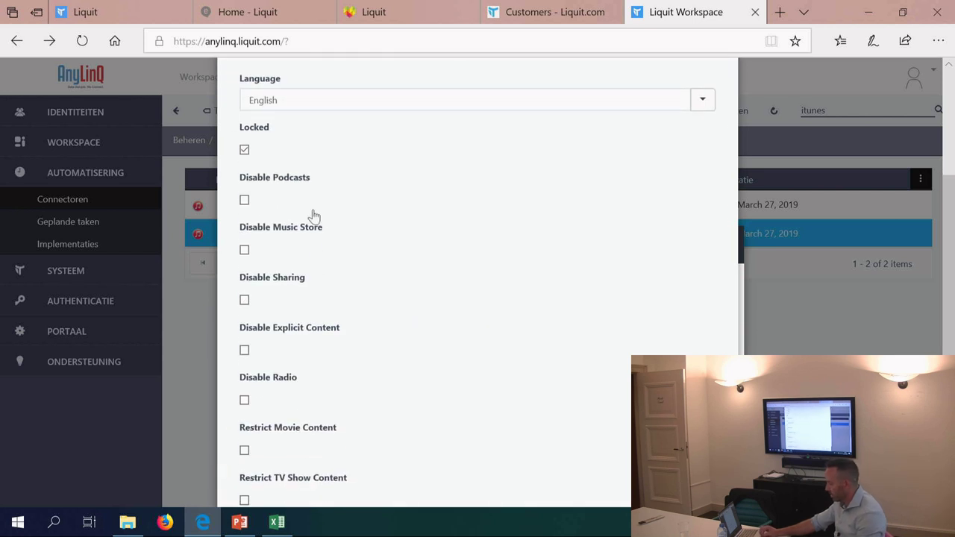
click(245, 199)
click(244, 249)
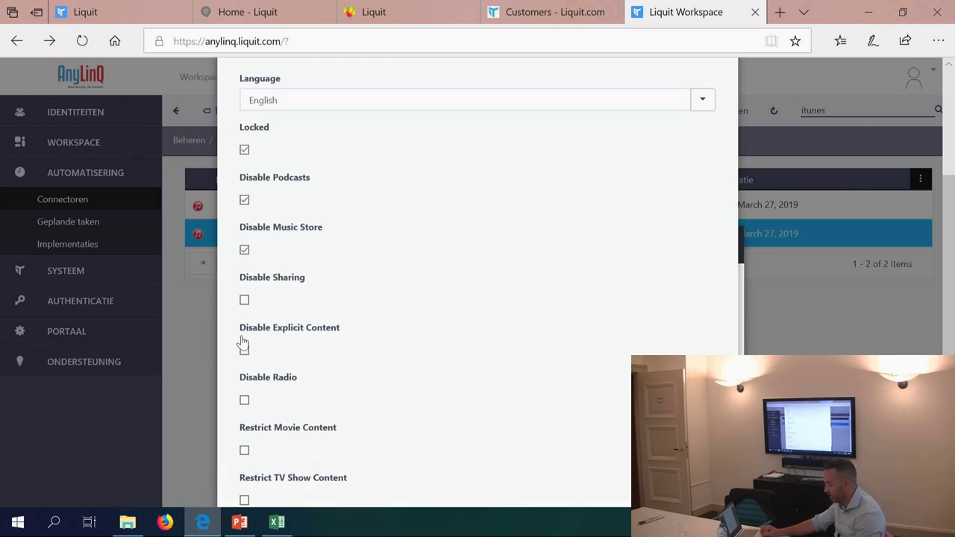
click(244, 400)
scroll(305, 398, down, 3)
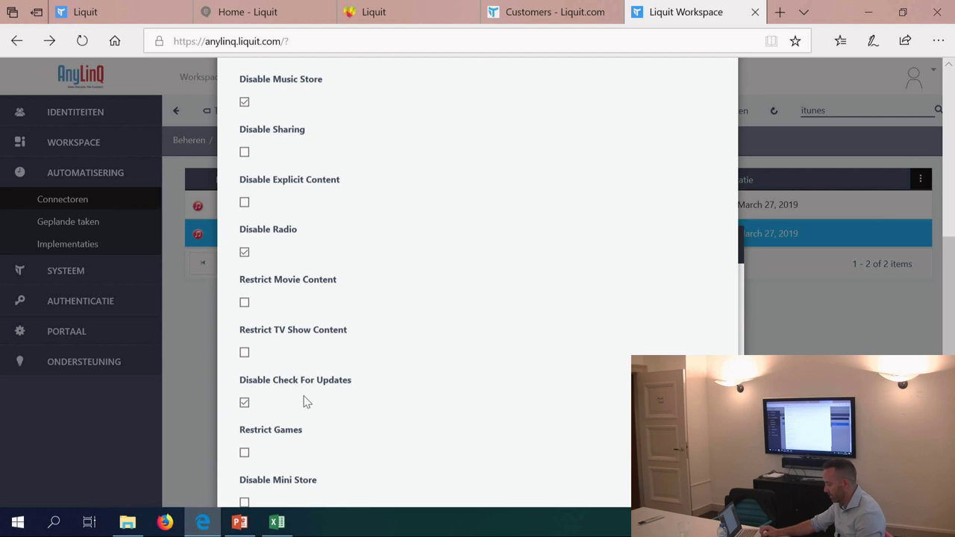
click(244, 453)
scroll(369, 390, up, 2)
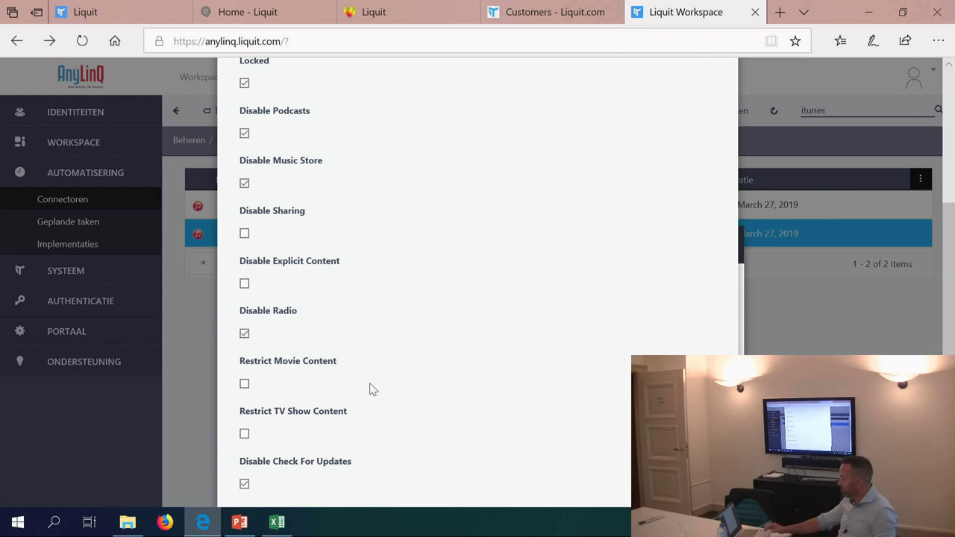
scroll(420, 381, up, 6)
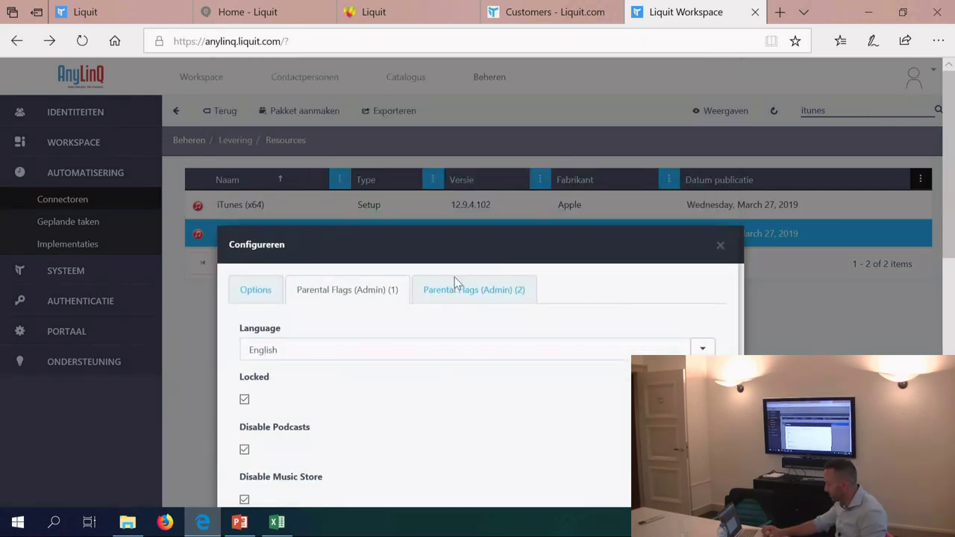
Step: In the second parental flags set, enable Disable Check For App Updates
click(454, 283)
scroll(455, 284, down, 3)
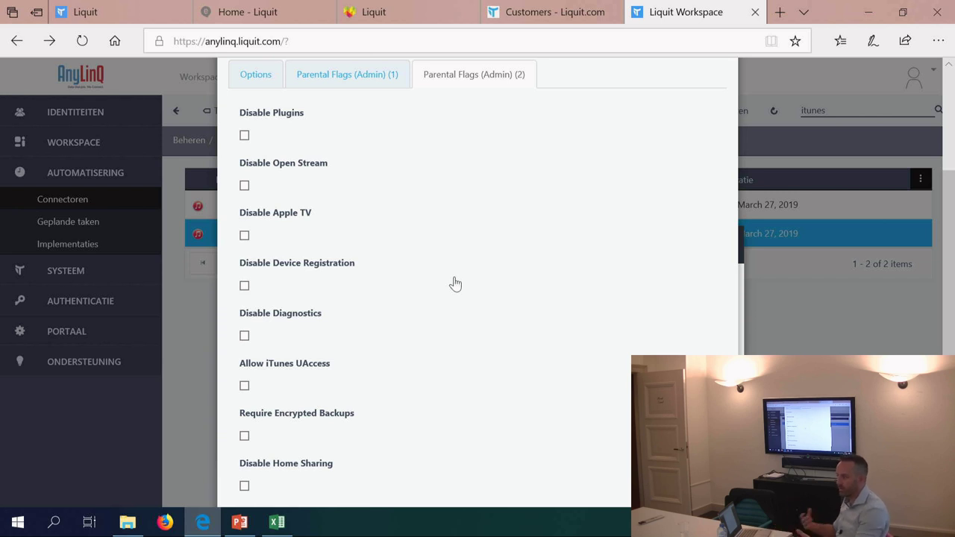
scroll(455, 284, down, 4)
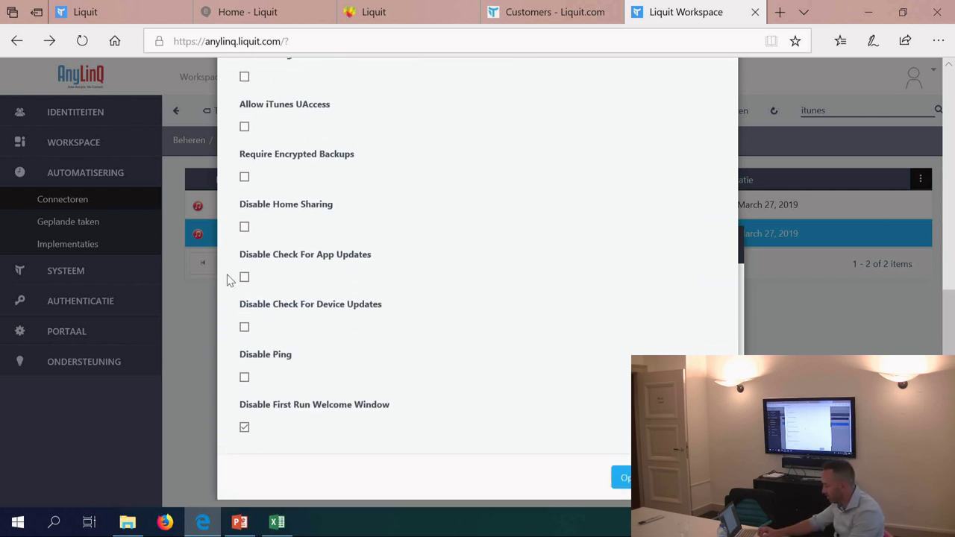
click(244, 283)
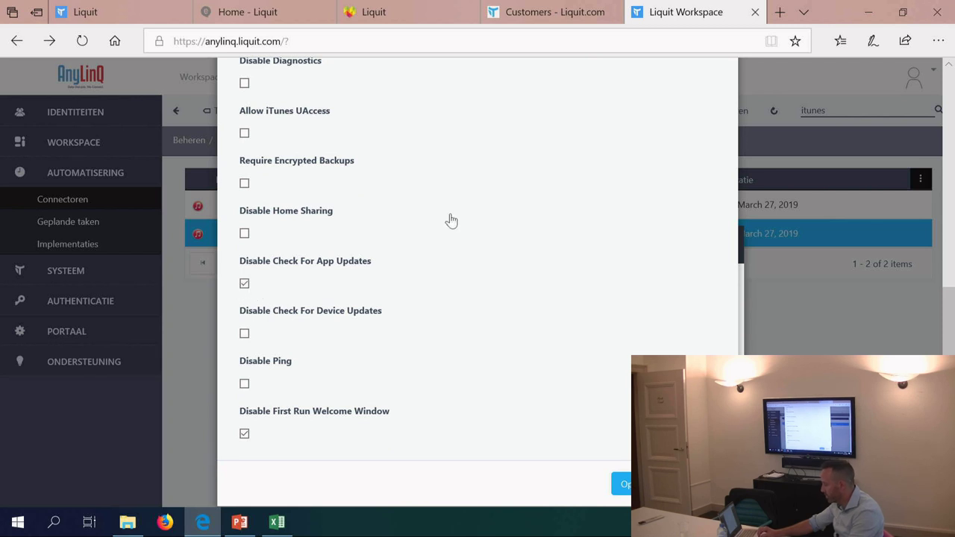
scroll(450, 220, up, 2)
scroll(450, 219, down, 2)
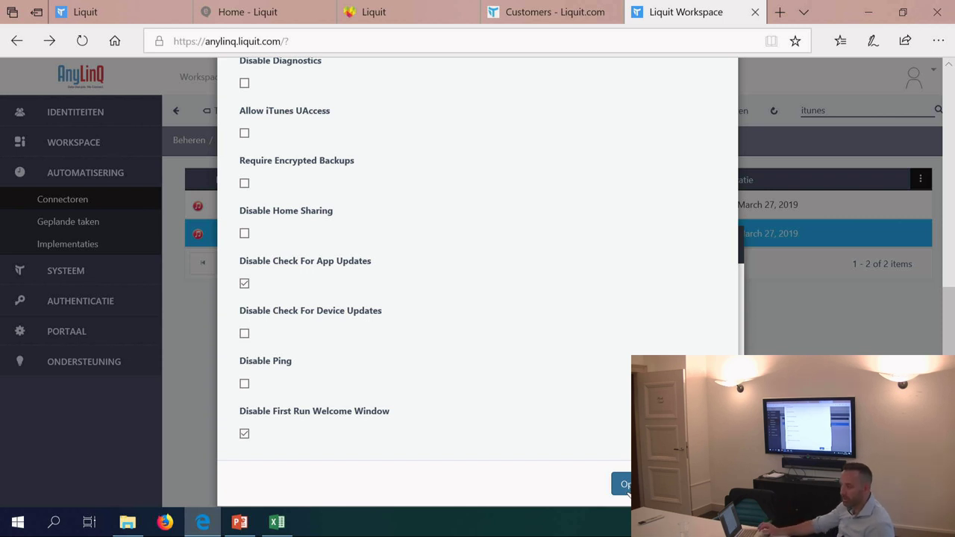
Step: Confirm the iTunes settings with OK to return to the Aanpassen step
click(623, 484)
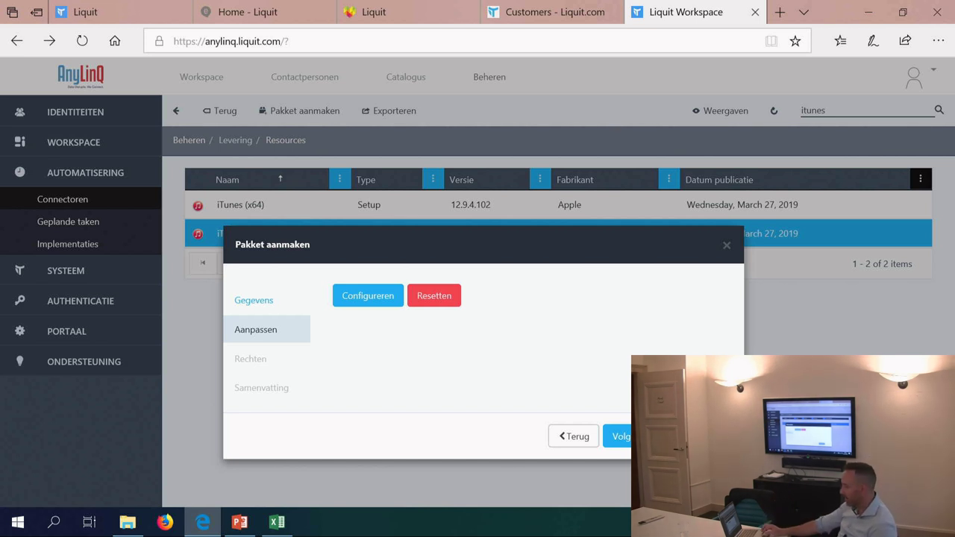
Step: Grant the admin identity Productie rights in Catalogus, then complete the iTunes (x86) package
click(625, 439)
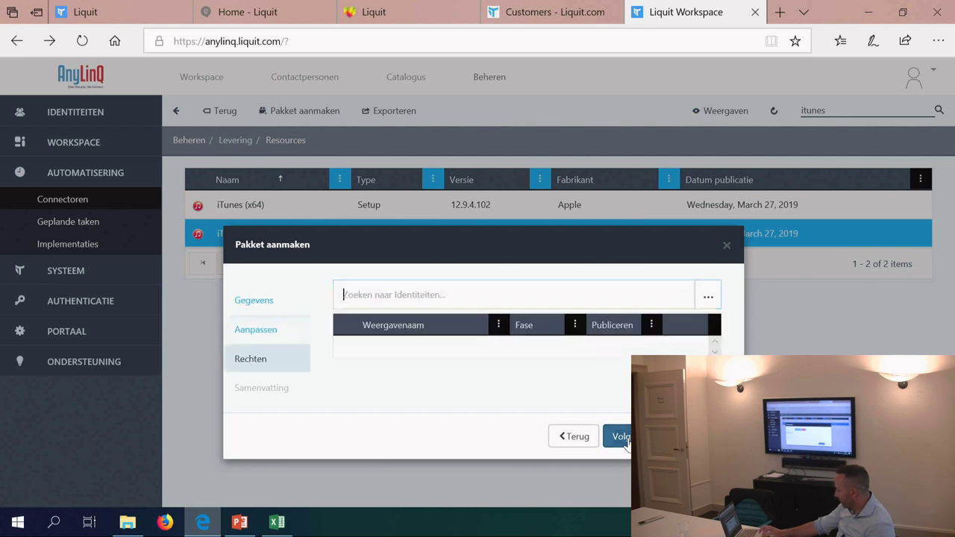
text(ad)
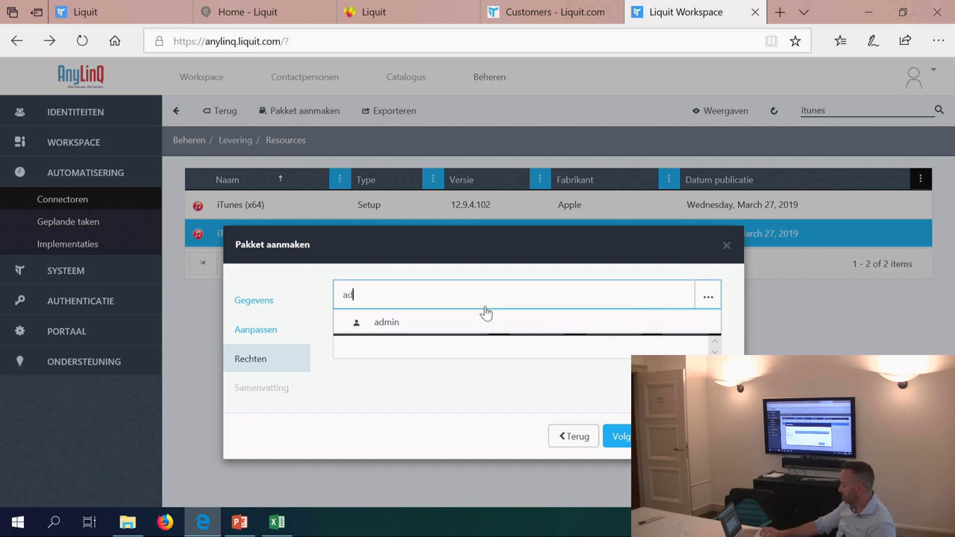
click(463, 325)
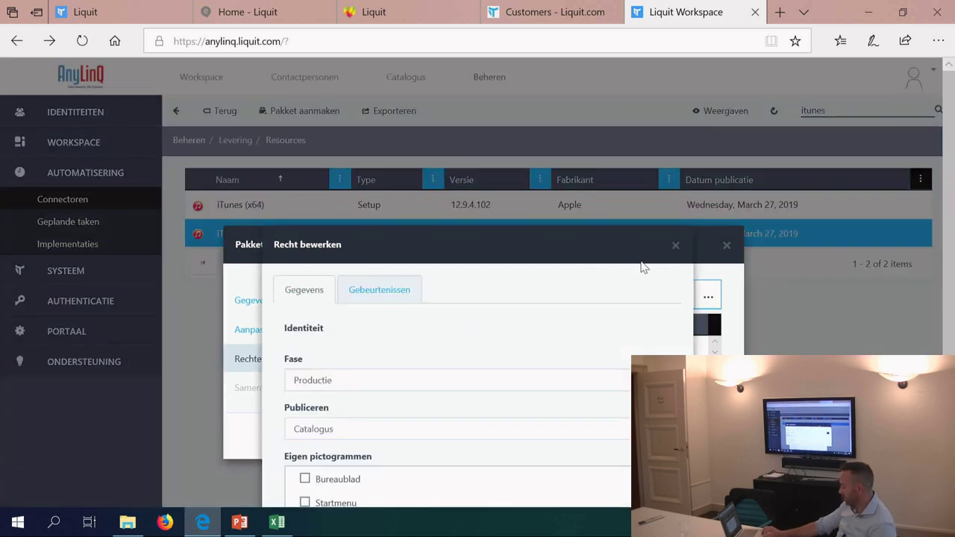
click(581, 483)
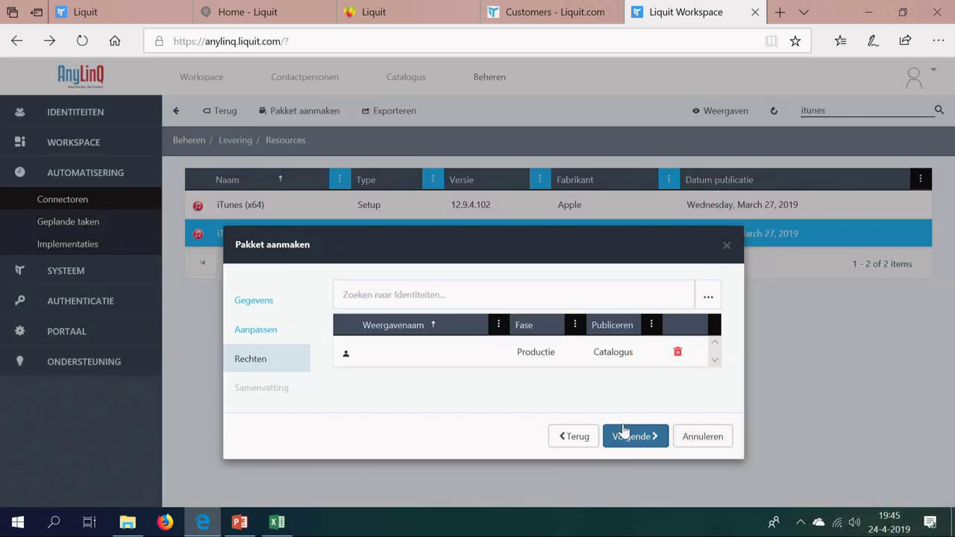
click(624, 435)
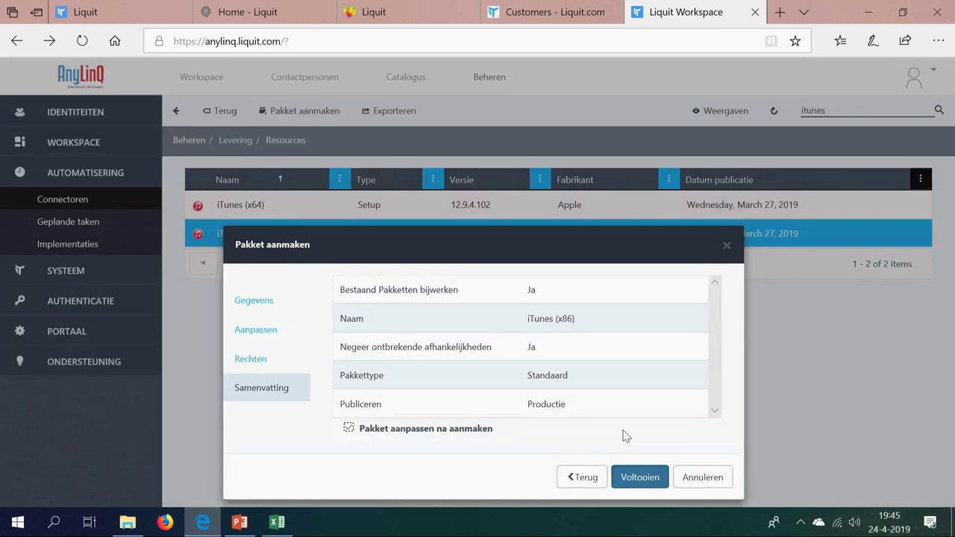
click(634, 481)
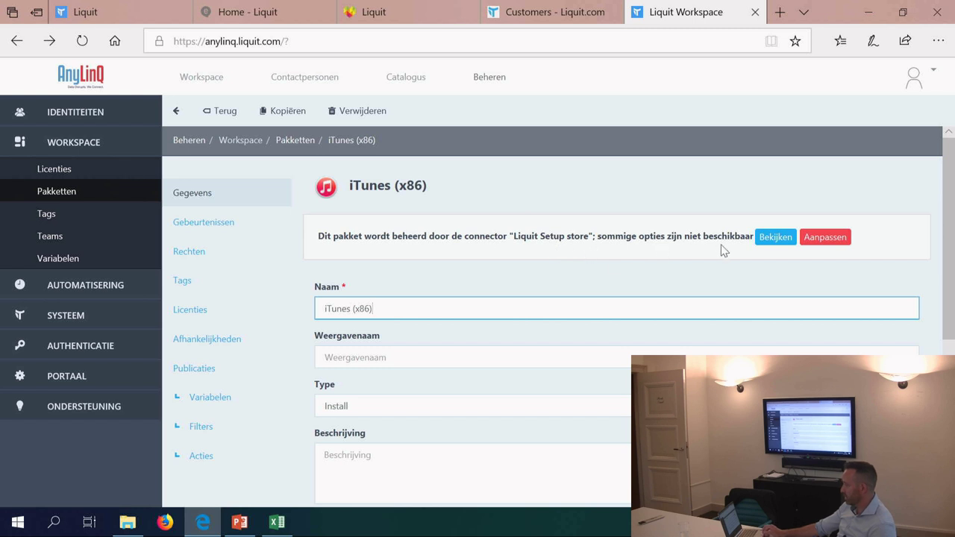
scroll(395, 295, down, 4)
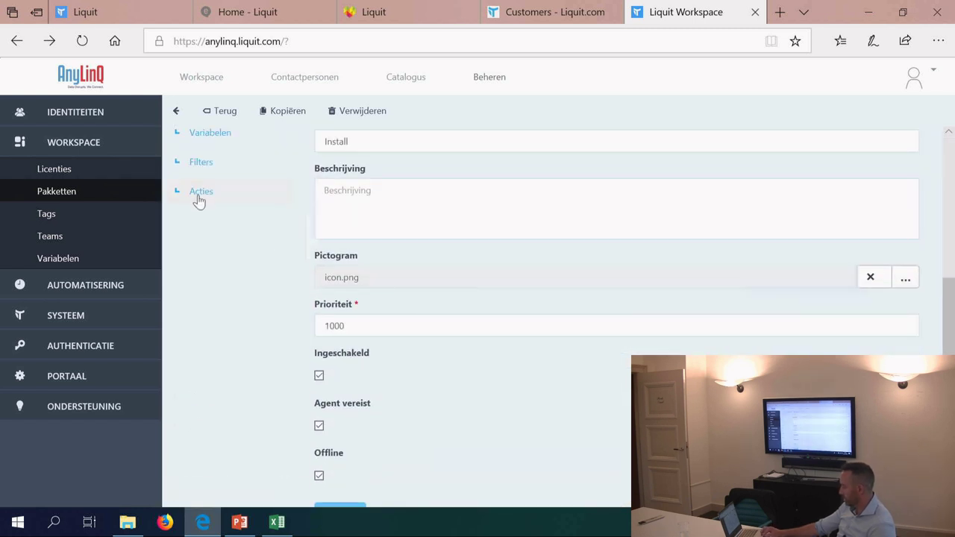
click(197, 194)
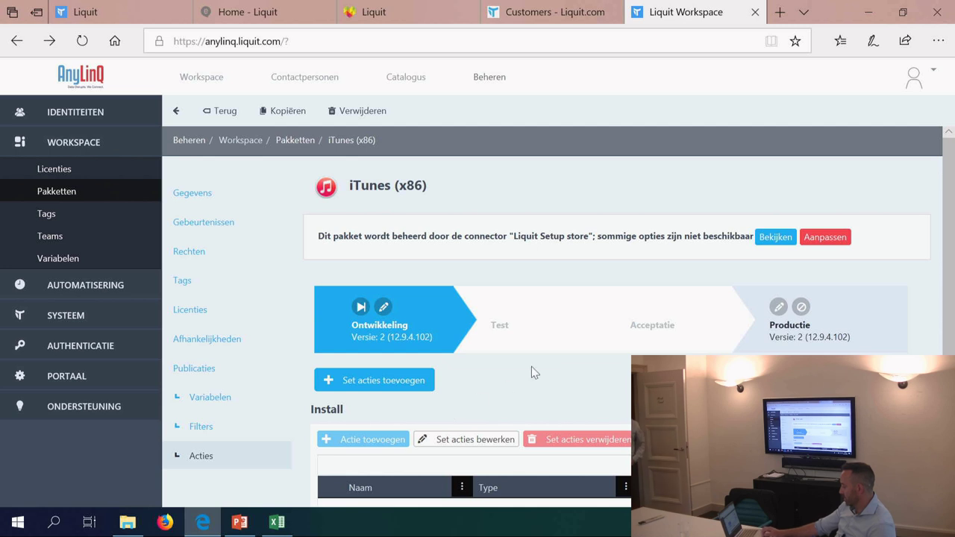
scroll(949, 203, down, 3)
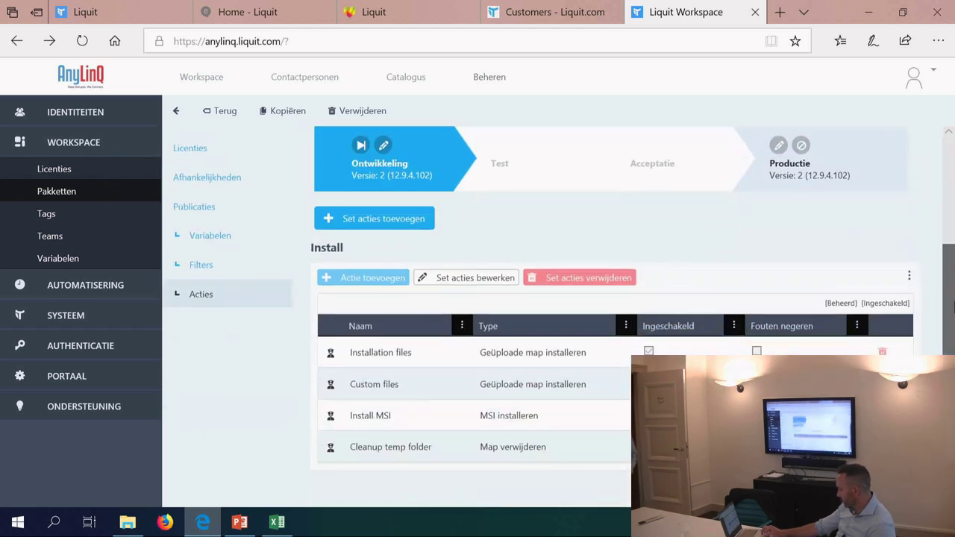
click(379, 353)
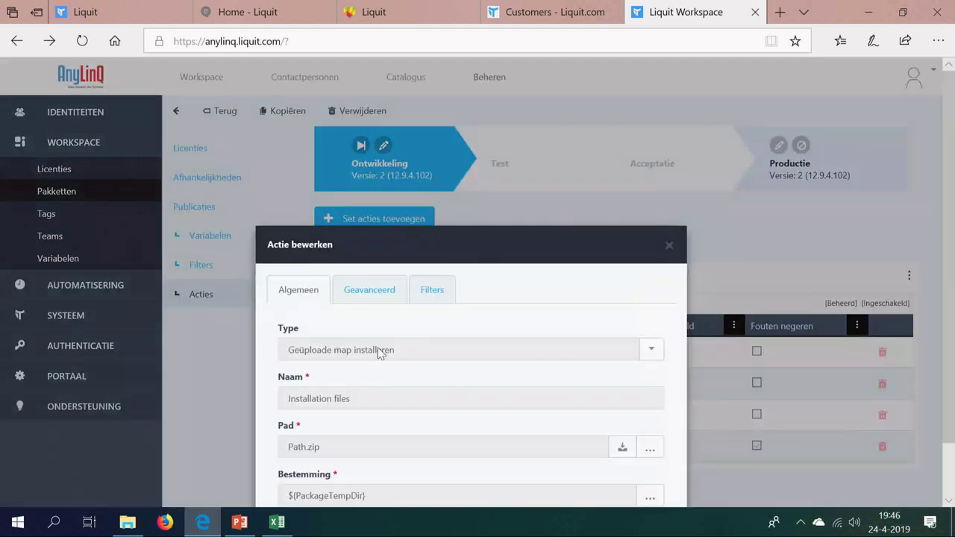
click(667, 255)
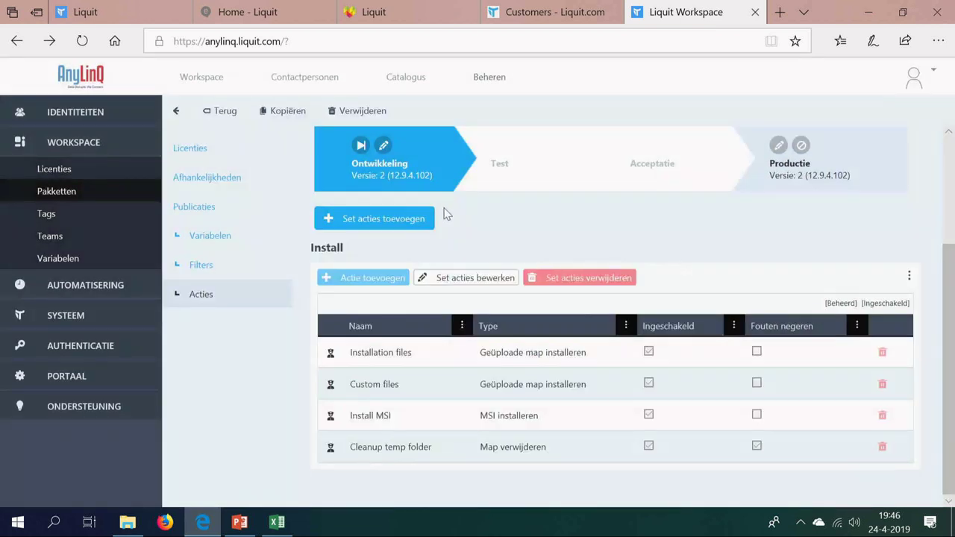
click(393, 222)
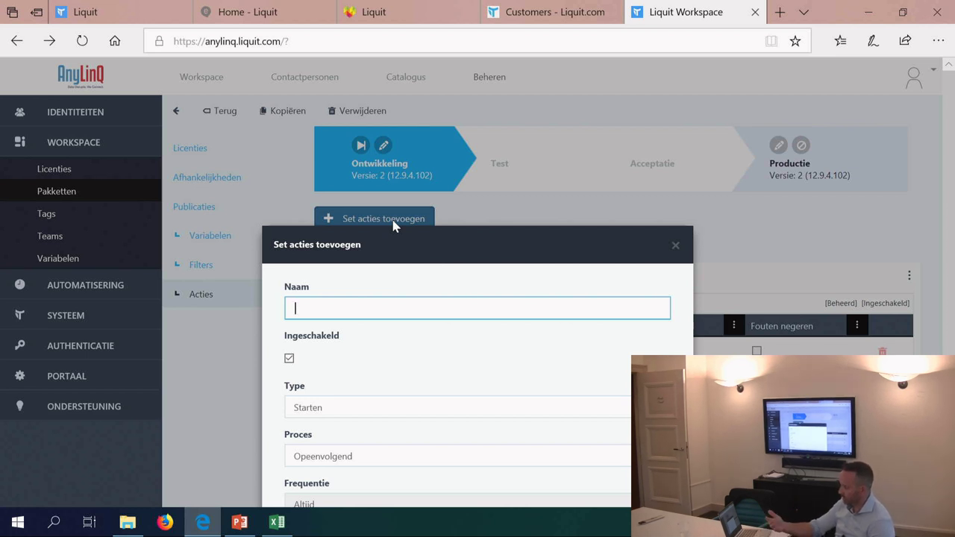
click(674, 246)
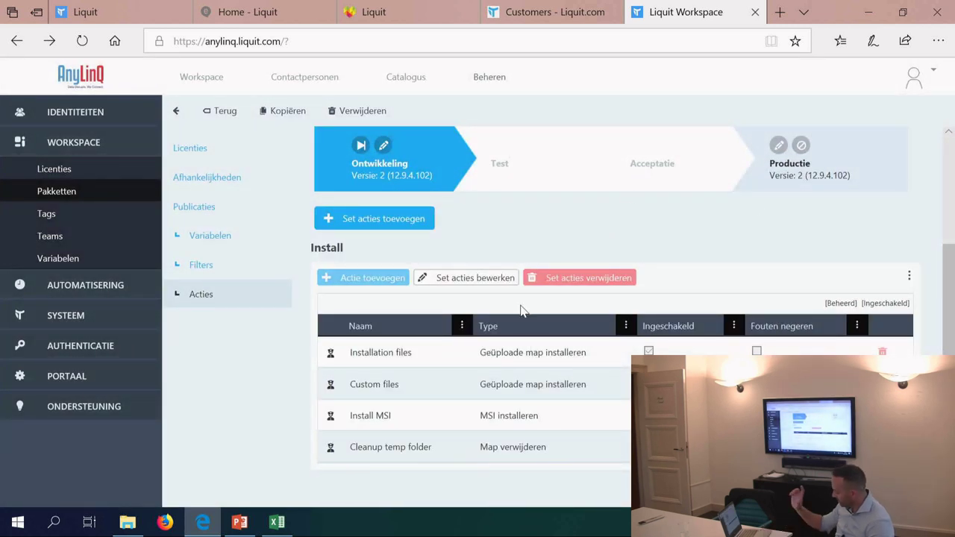
click(399, 356)
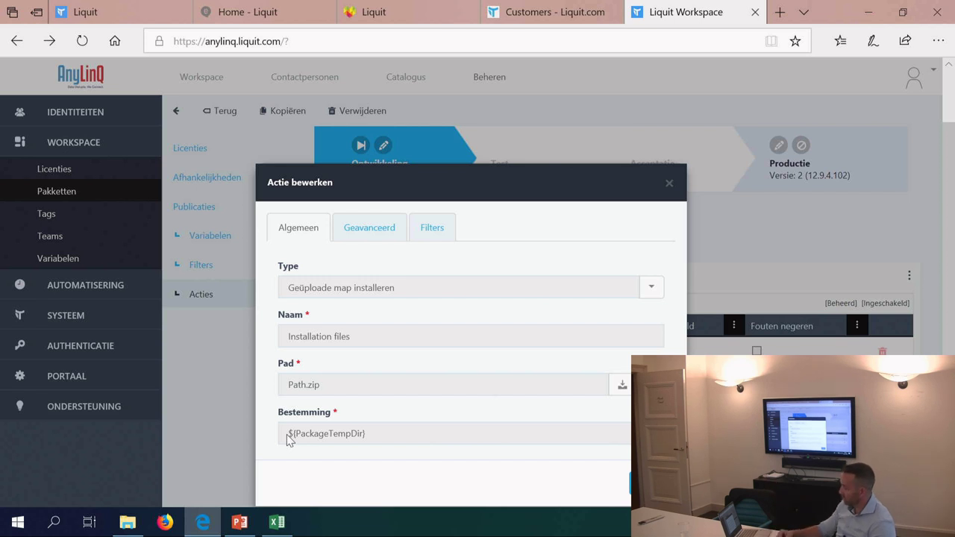
Step: Inspect and close the Custom files, Install MSI and Cleanup temp folder action settings
click(668, 182)
click(411, 383)
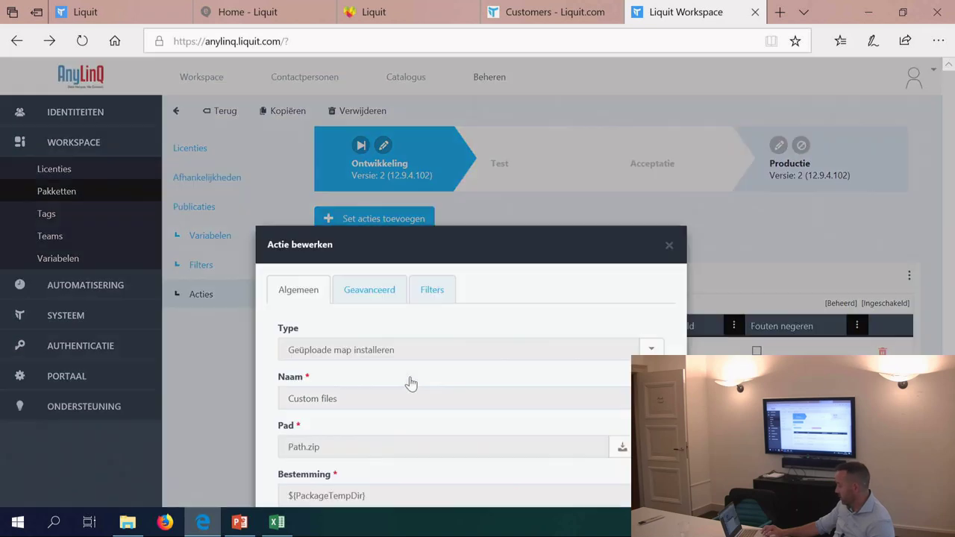
click(668, 246)
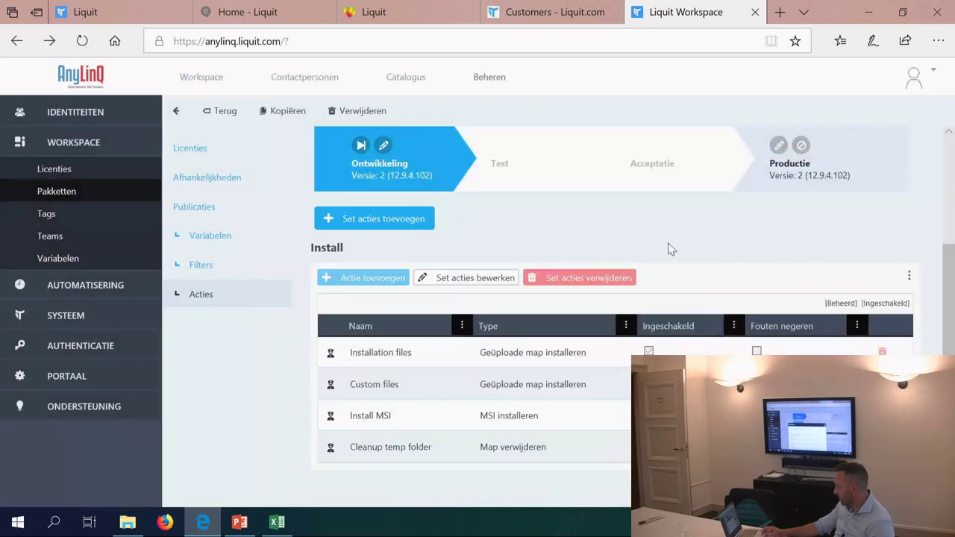
click(369, 427)
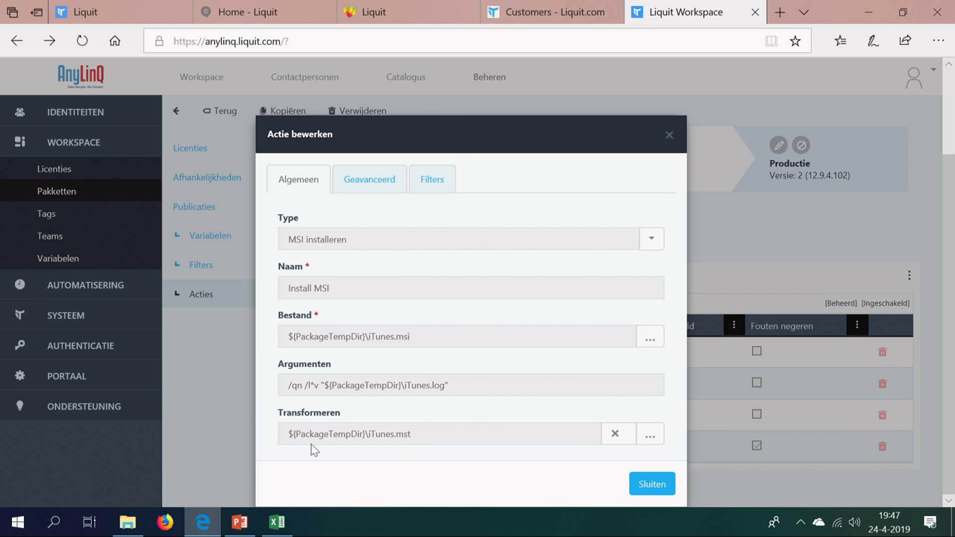
click(647, 483)
click(411, 444)
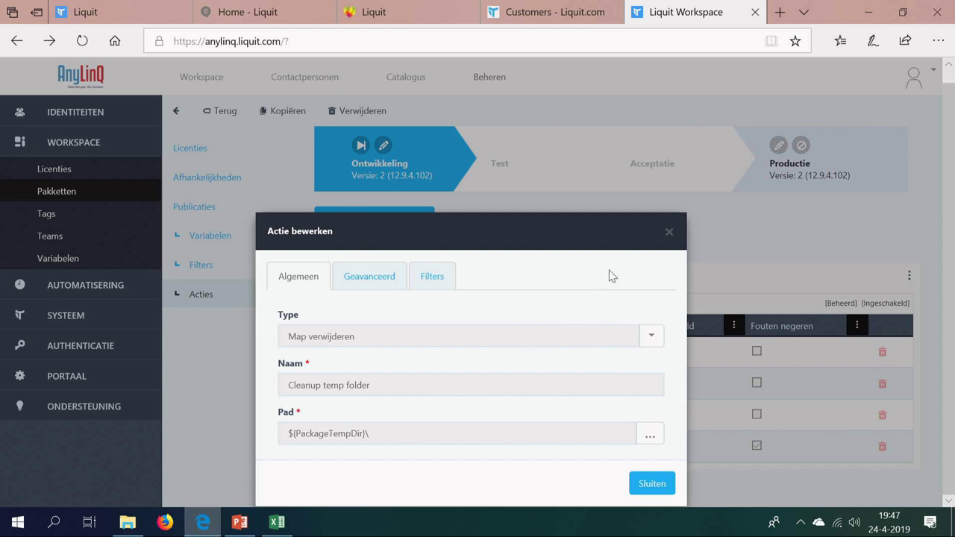
click(667, 233)
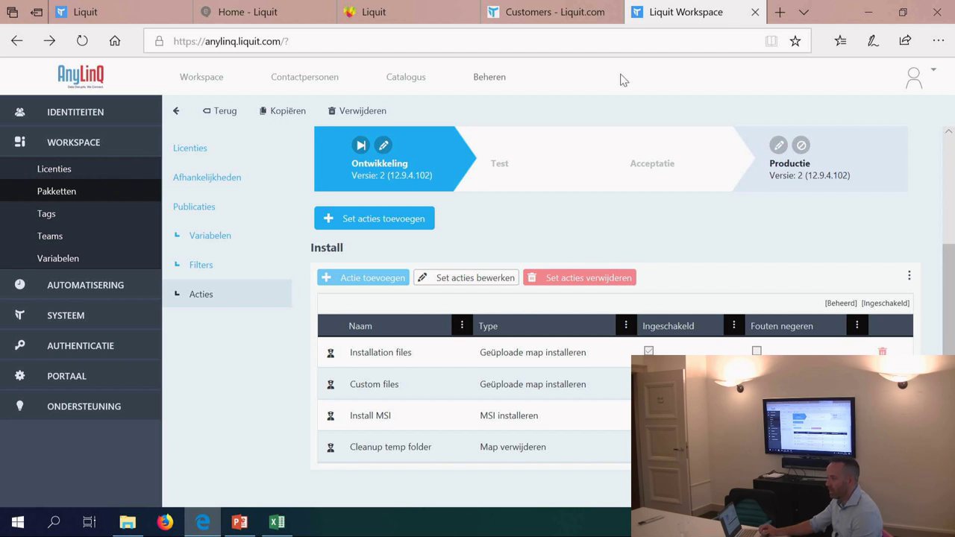
Step: Go to Beheren and open Automatisering > Implementaties
click(474, 67)
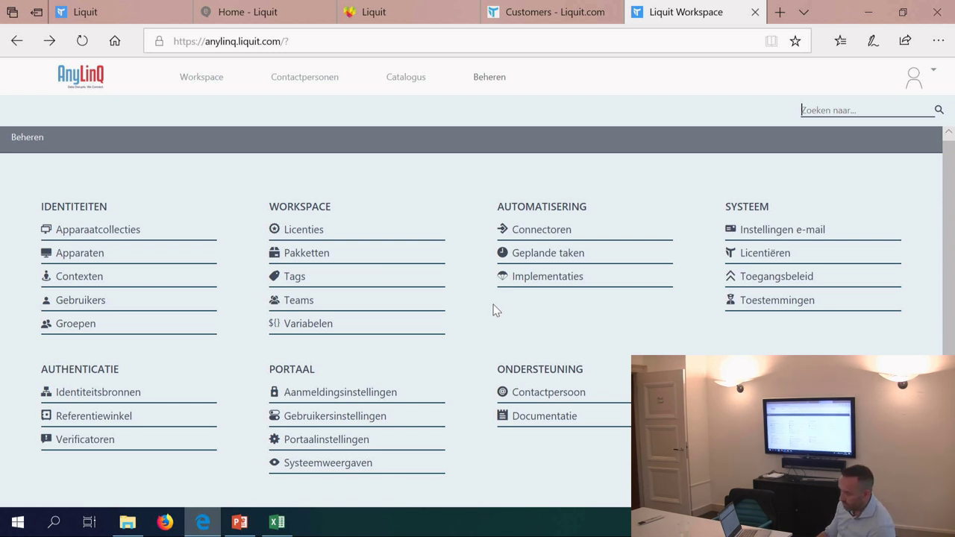
click(537, 280)
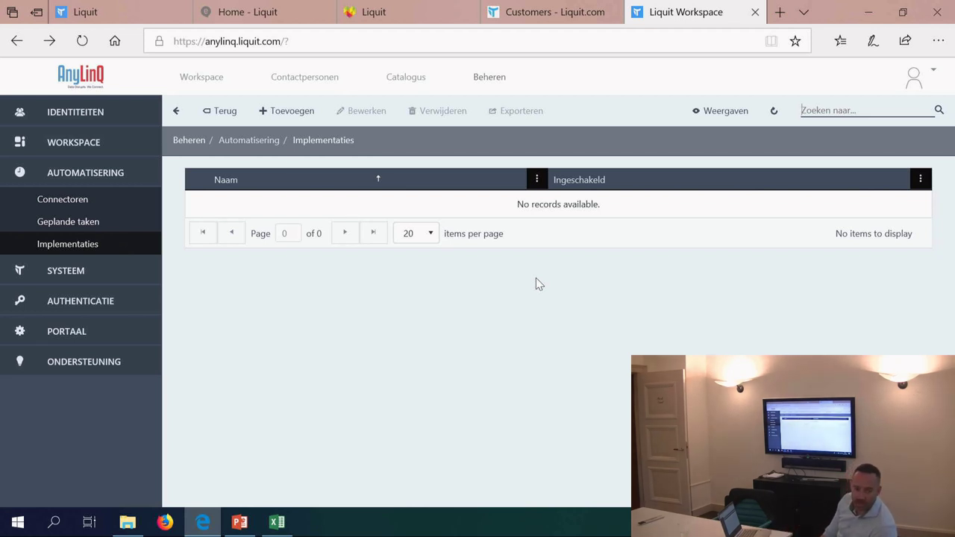
Step: Add an enabled deployment named 'CTX PVS' and advance to its Samenvatting page
click(295, 111)
click(398, 299)
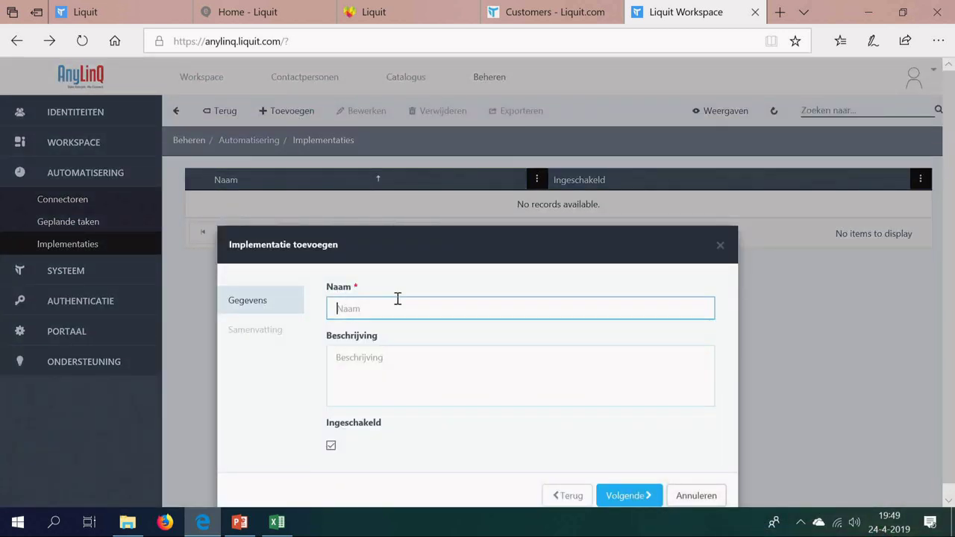
text(CTX PVS)
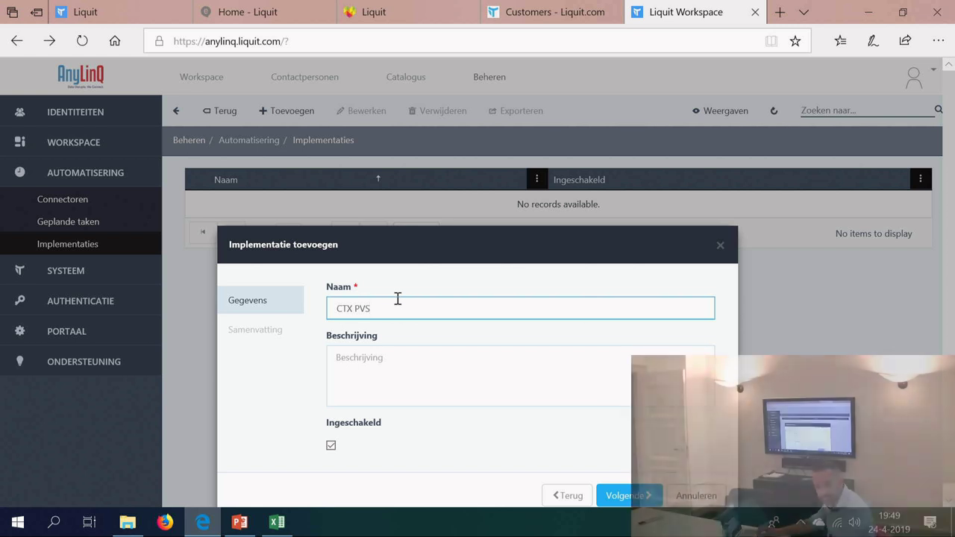
click(622, 496)
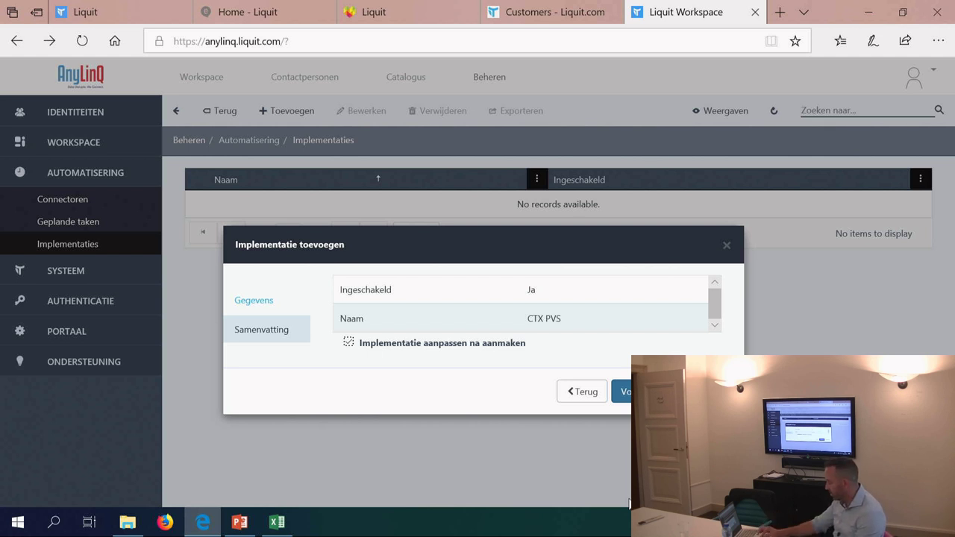
Step: Finish the CTX PVS deployment and add 7-Zip as an install package with filters
click(621, 391)
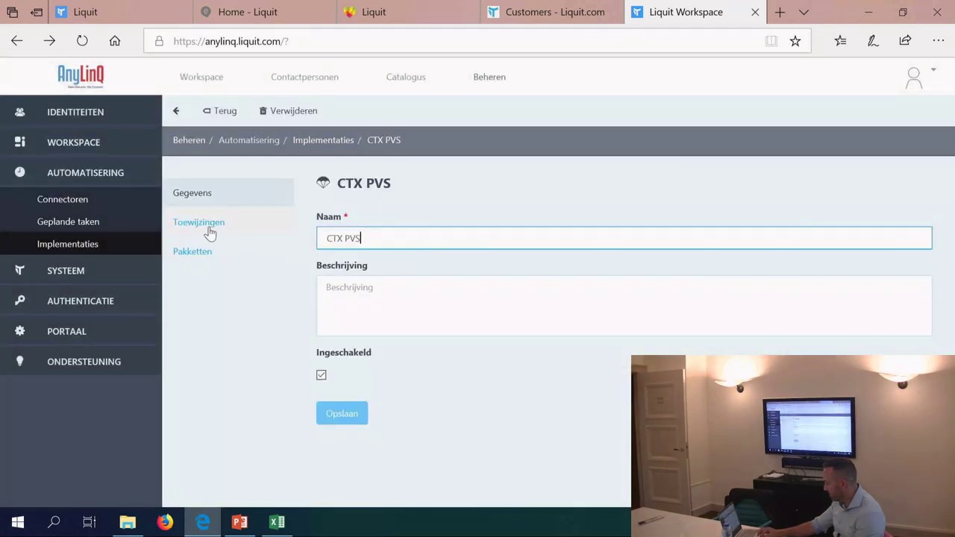
click(208, 232)
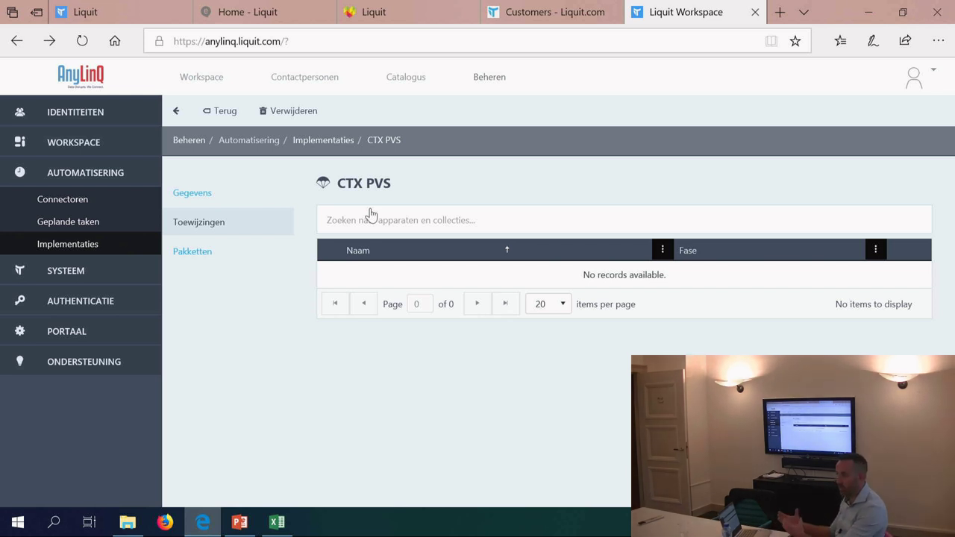
click(213, 256)
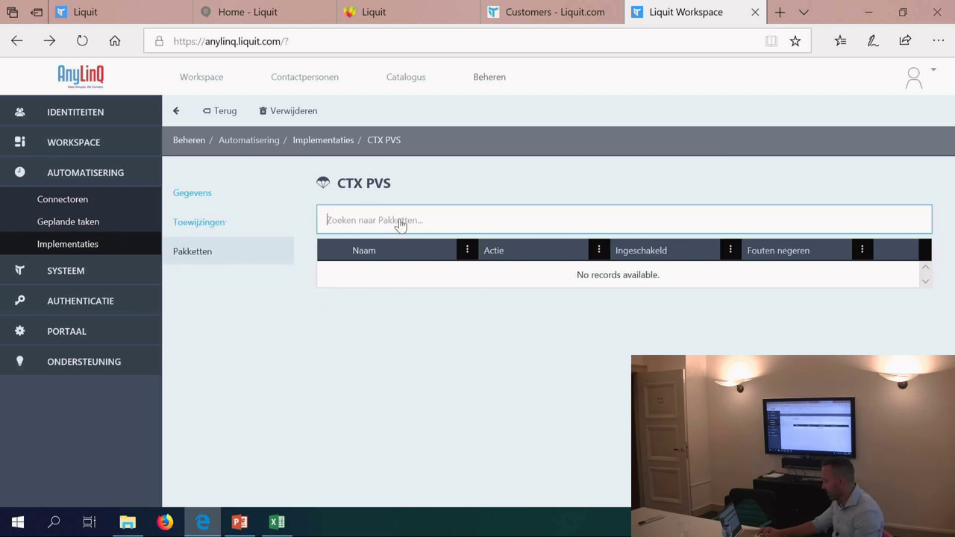
click(399, 221)
text(7)
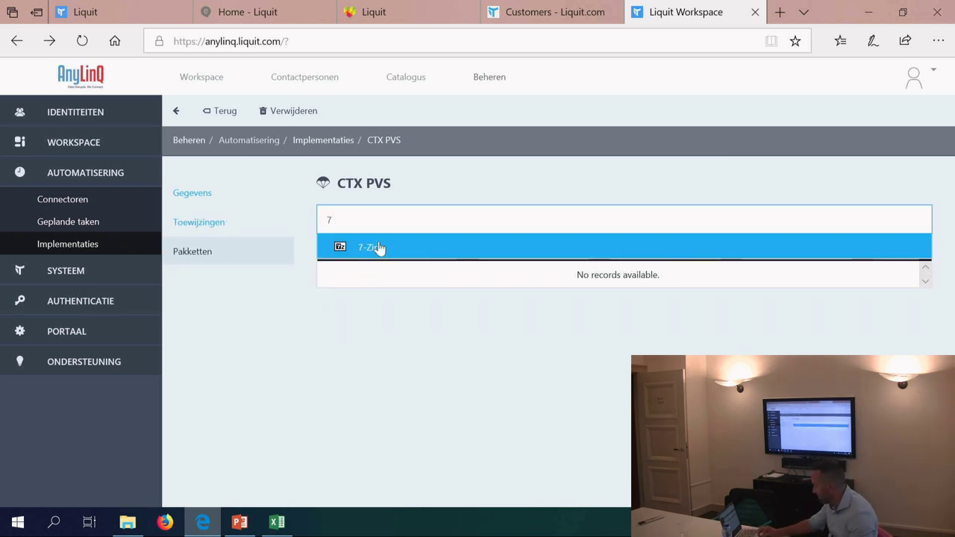
click(379, 247)
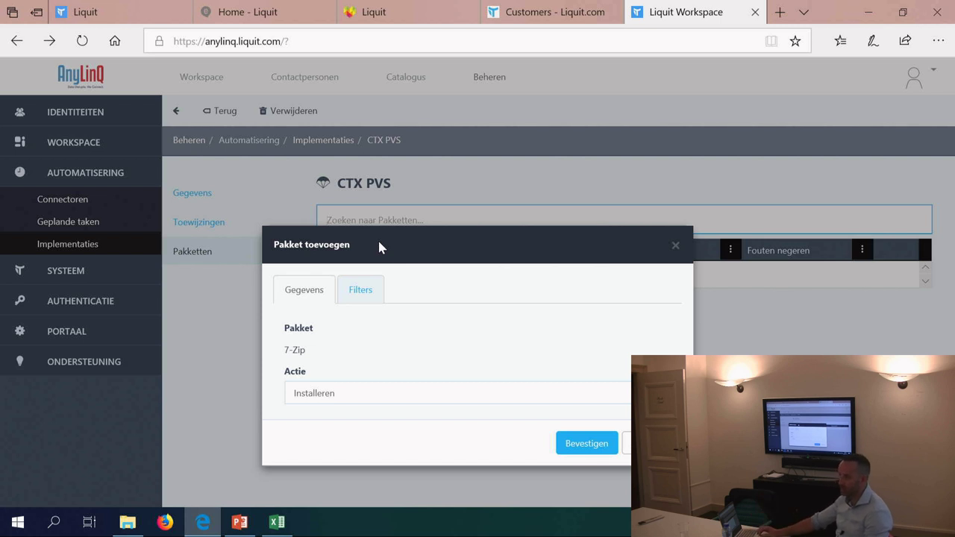
click(353, 288)
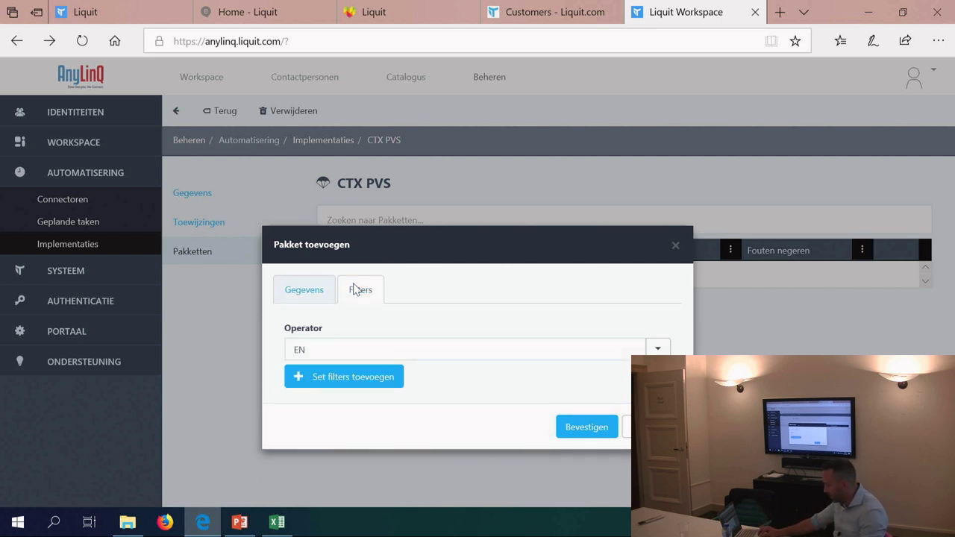
click(306, 290)
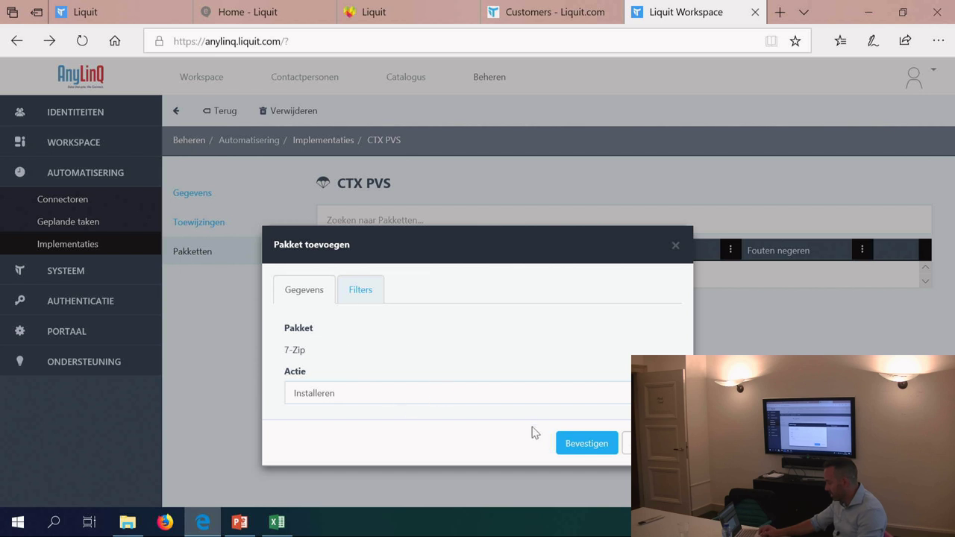
click(362, 295)
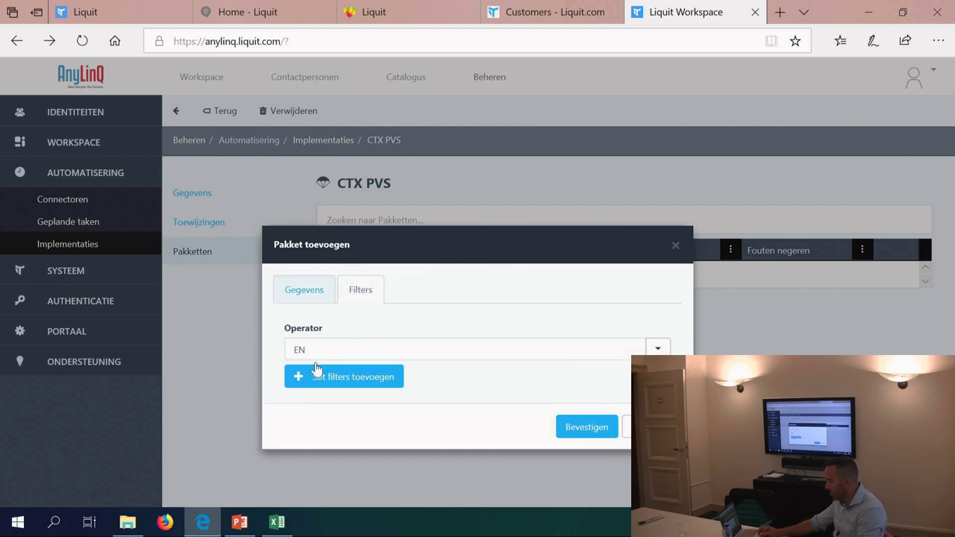
click(313, 387)
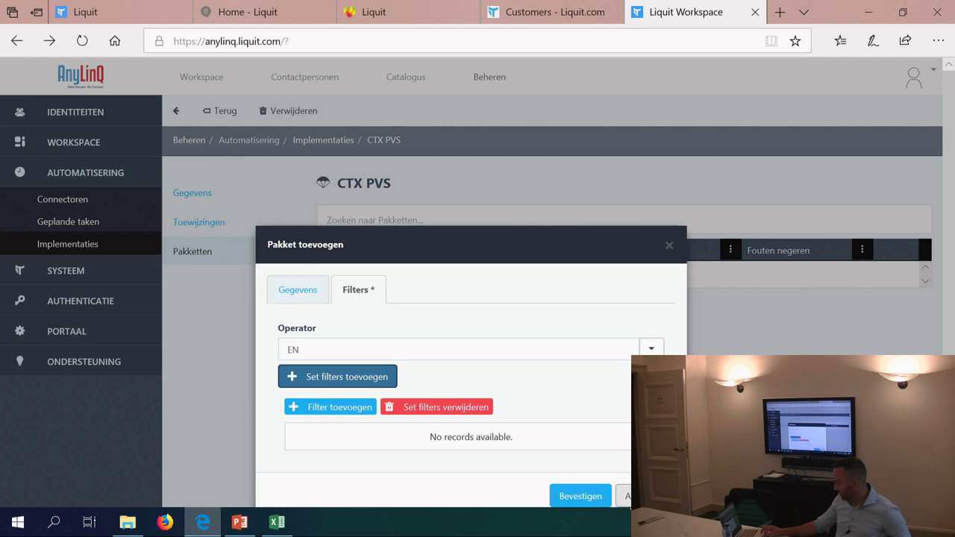
click(593, 497)
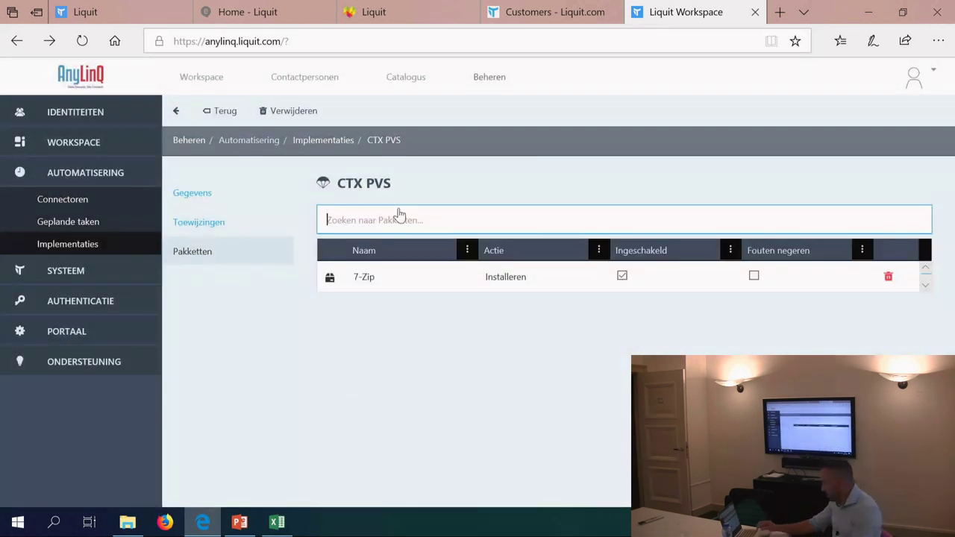
Step: Search for 'excel' and add the Excel package with the Installeren action
text(excel)
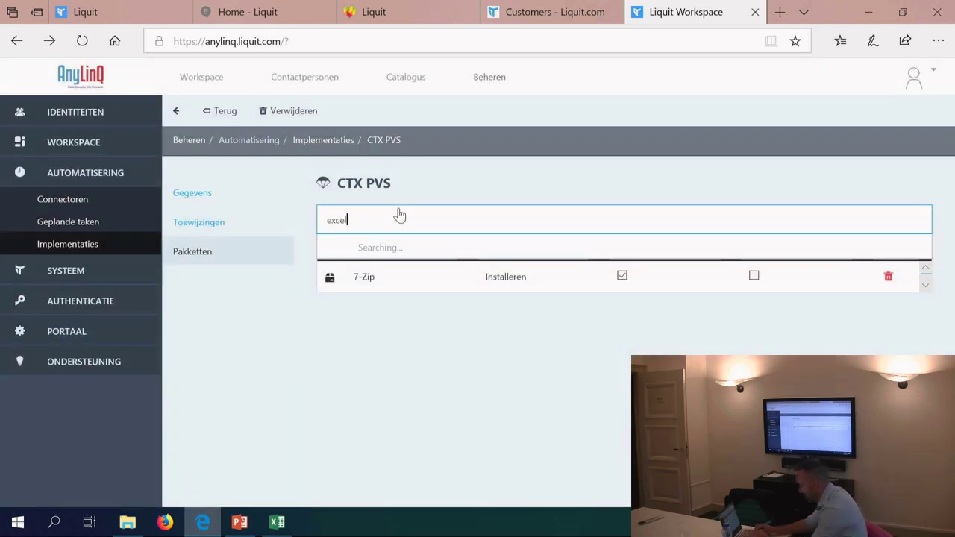
click(367, 246)
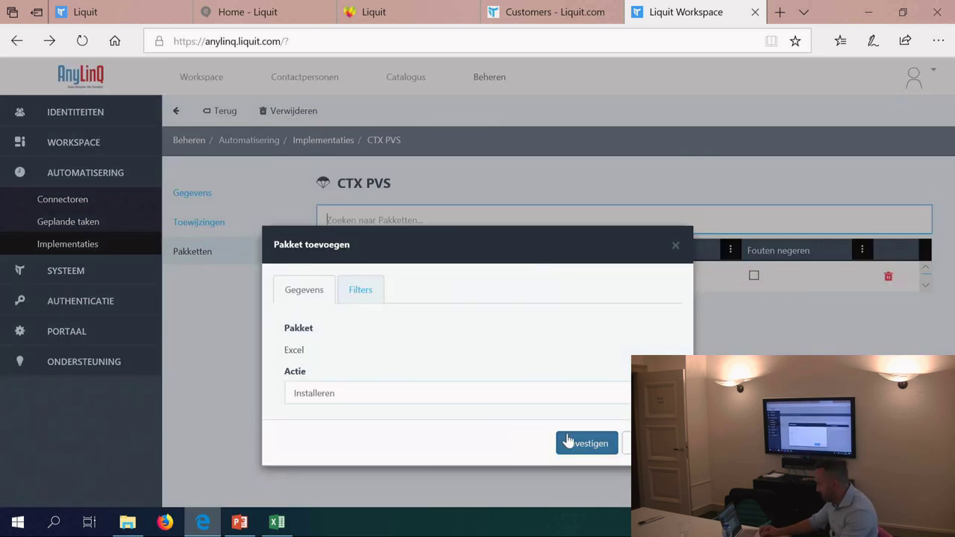
click(568, 442)
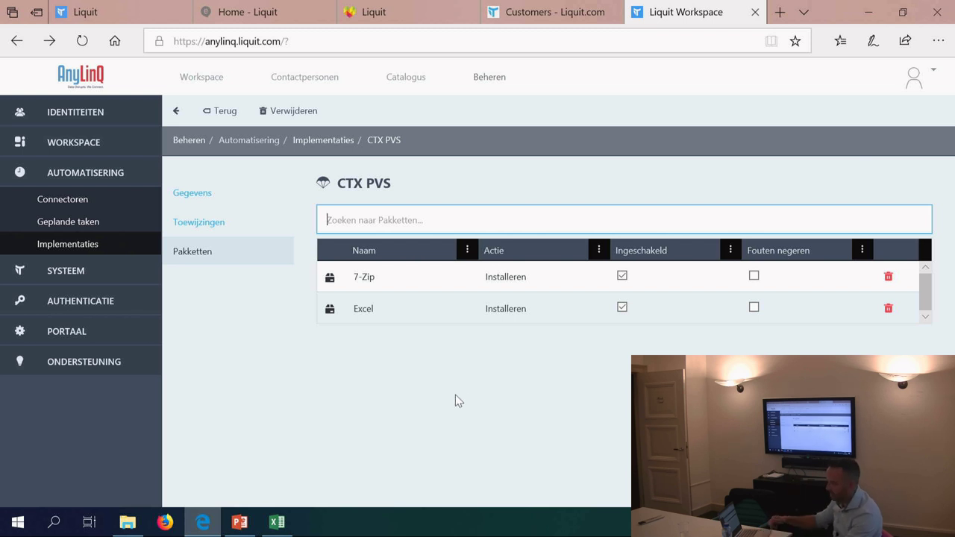
click(373, 297)
Step: Try reordering Excel above 7-Zip, revert it, and return to the Implementaties list
drag(373, 297, 366, 338)
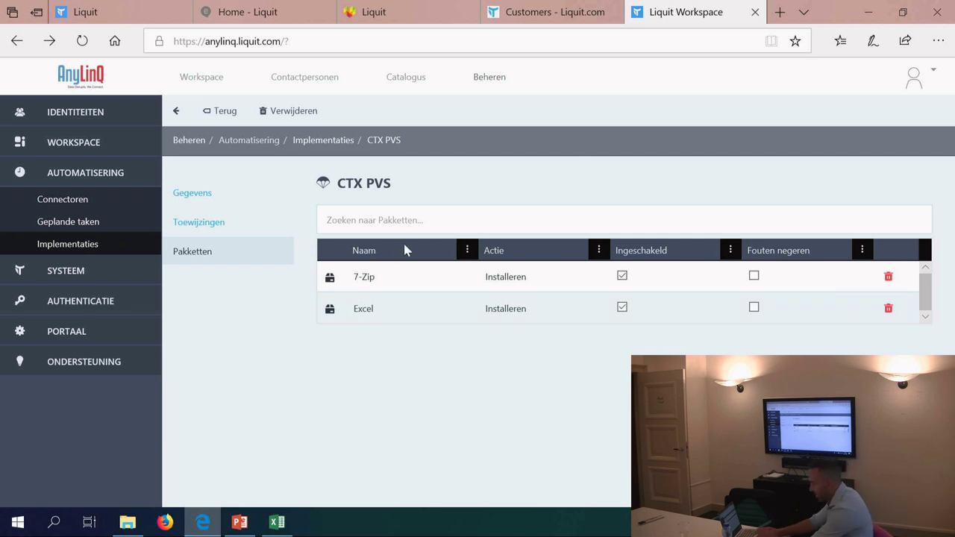
click(422, 221)
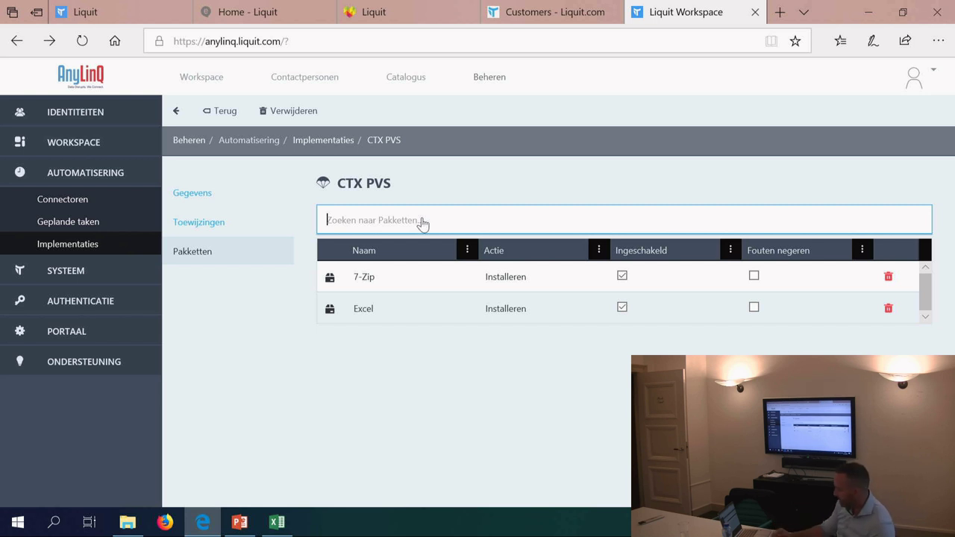
click(210, 116)
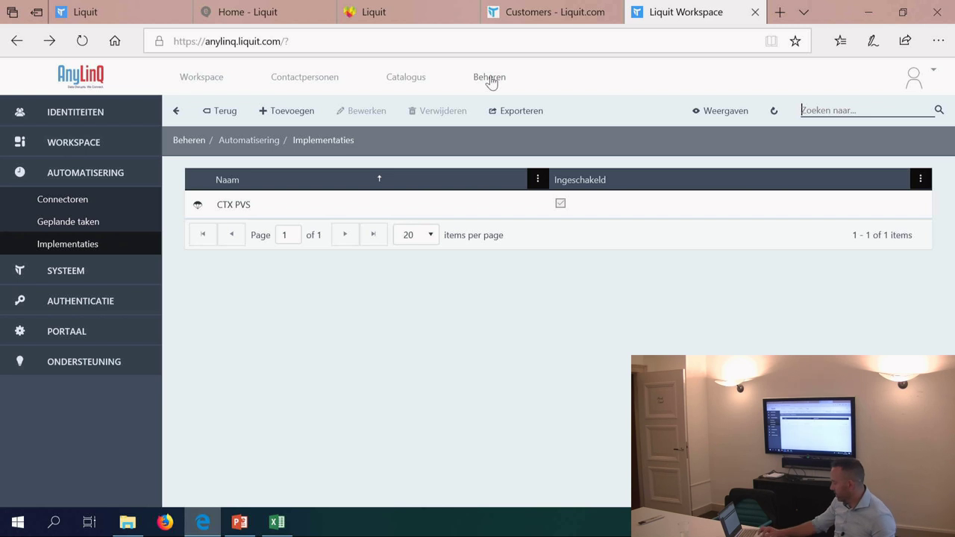
Step: View the Beheren management overview, then move to the Embrace intranet home page
click(489, 78)
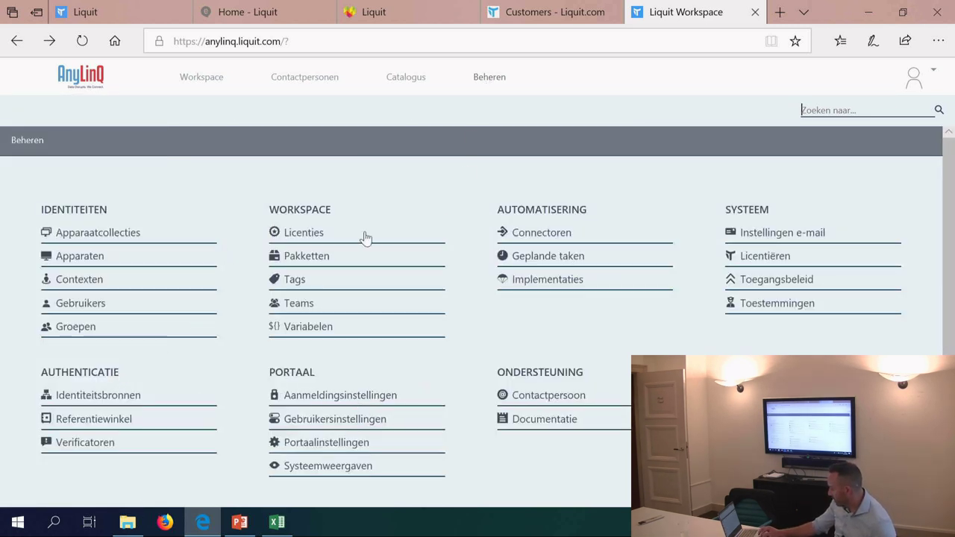
click(252, 16)
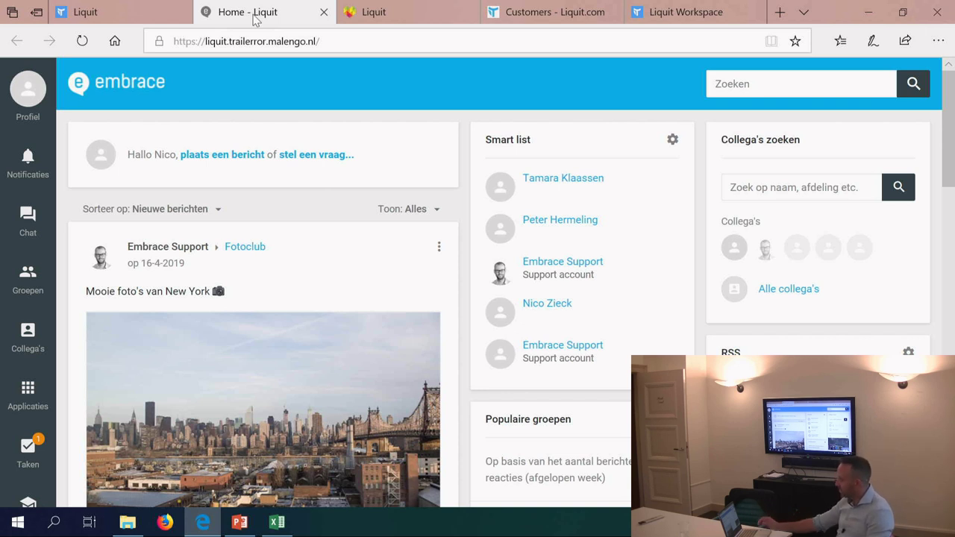
scroll(206, 213, down, 3)
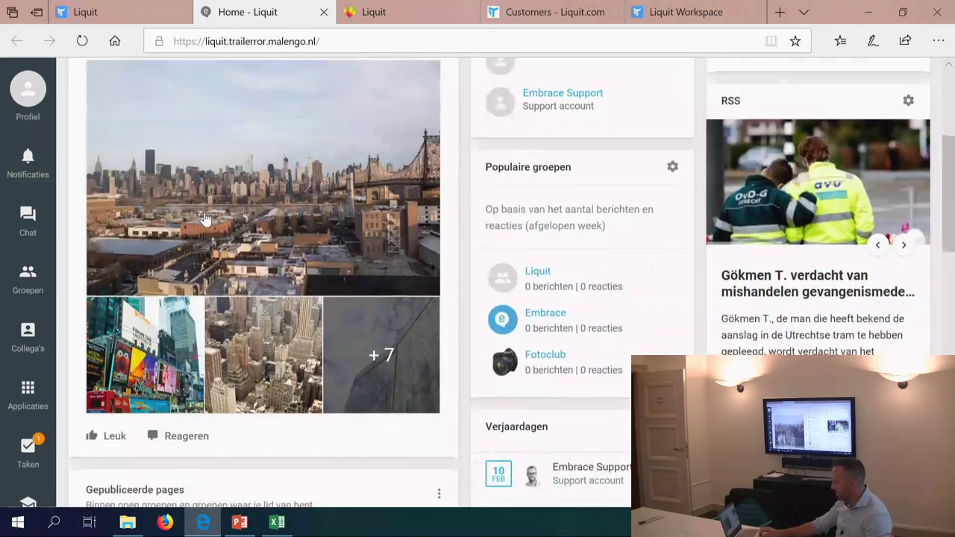
scroll(204, 216, up, 4)
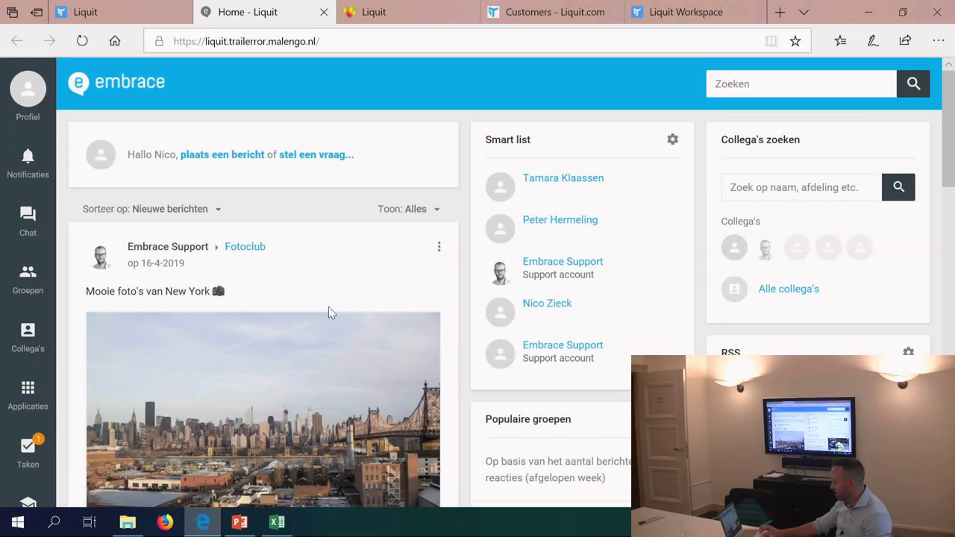
click(28, 403)
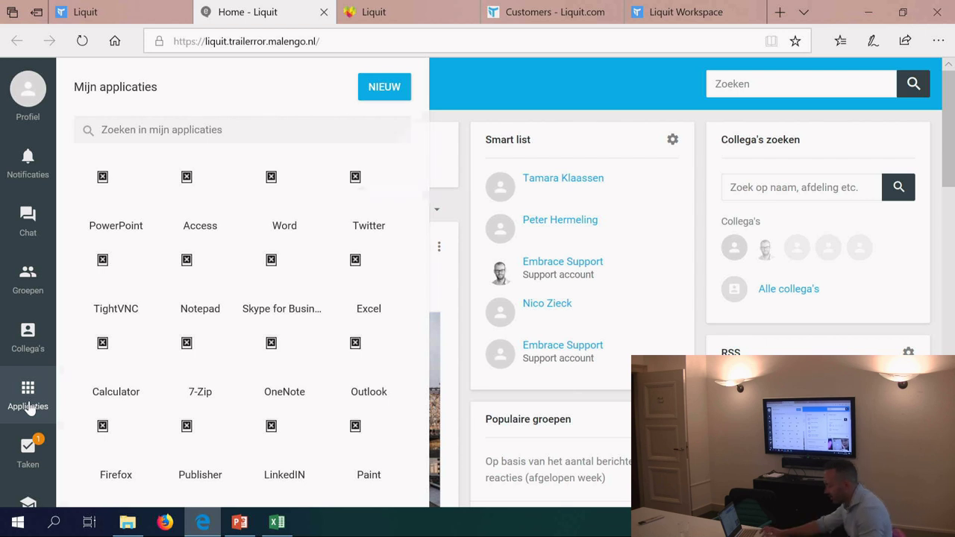
click(27, 402)
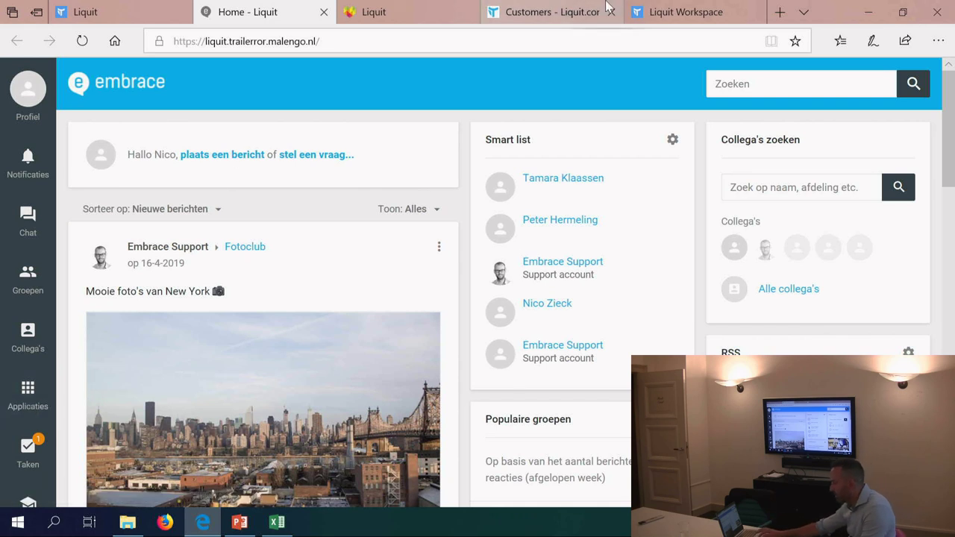
Step: In Liquit Pulse, browse the Liquit Apps tiles and open then close the Liquit Apps workspace link
click(392, 16)
scroll(318, 238, down, 3)
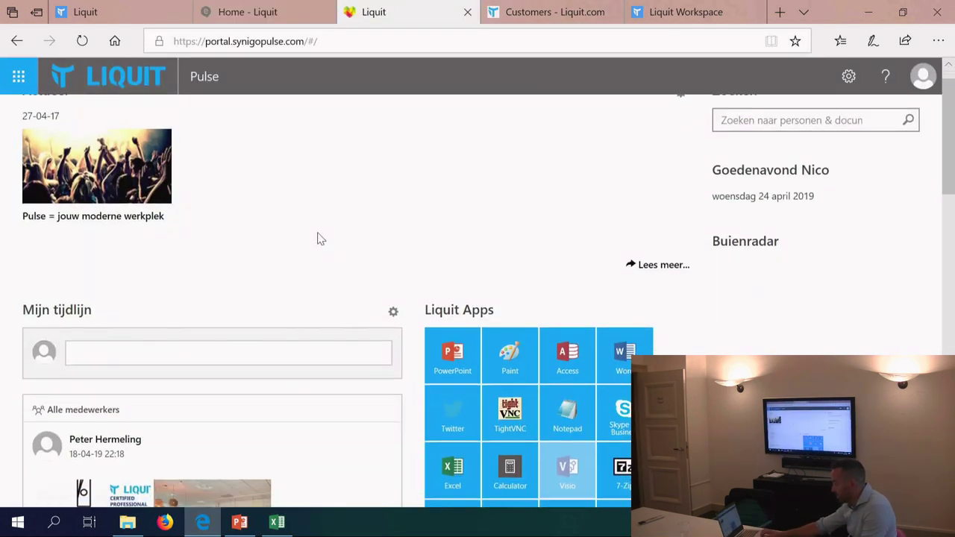
scroll(319, 239, up, 1)
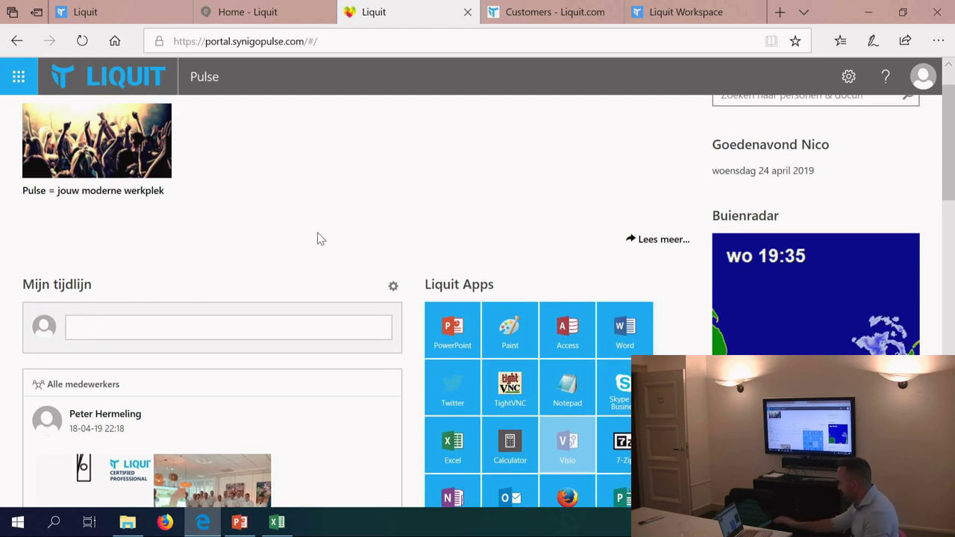
scroll(532, 358, down, 5)
scroll(532, 358, up, 3)
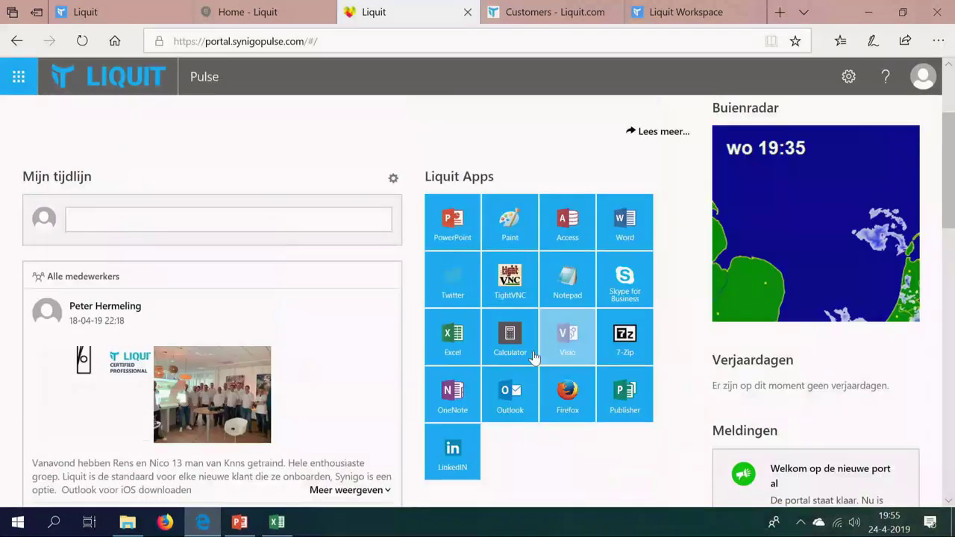
scroll(527, 341, up, 1)
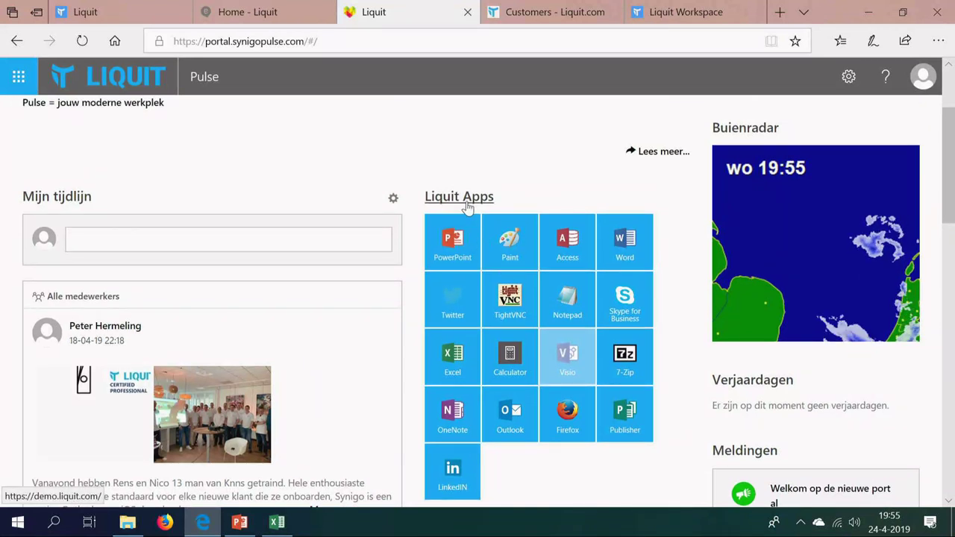
click(462, 199)
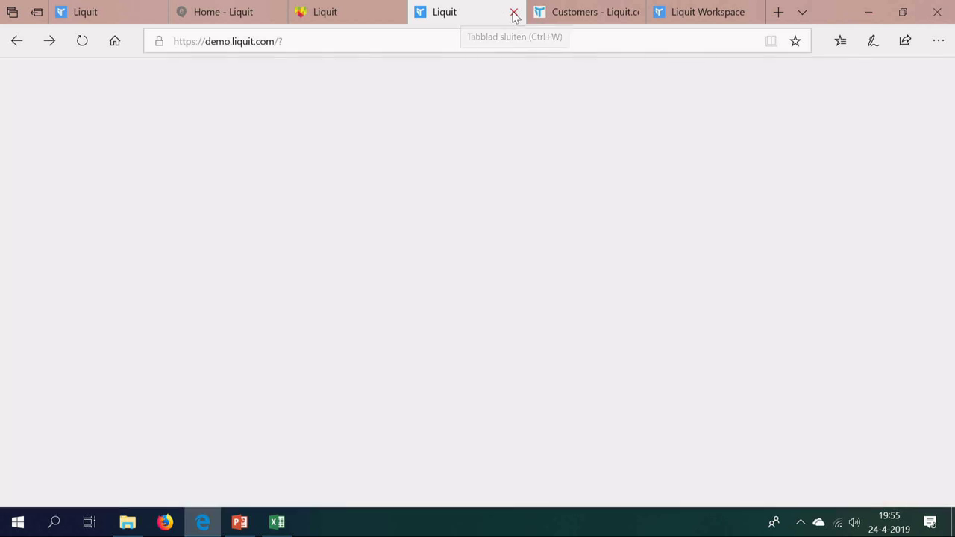
click(514, 14)
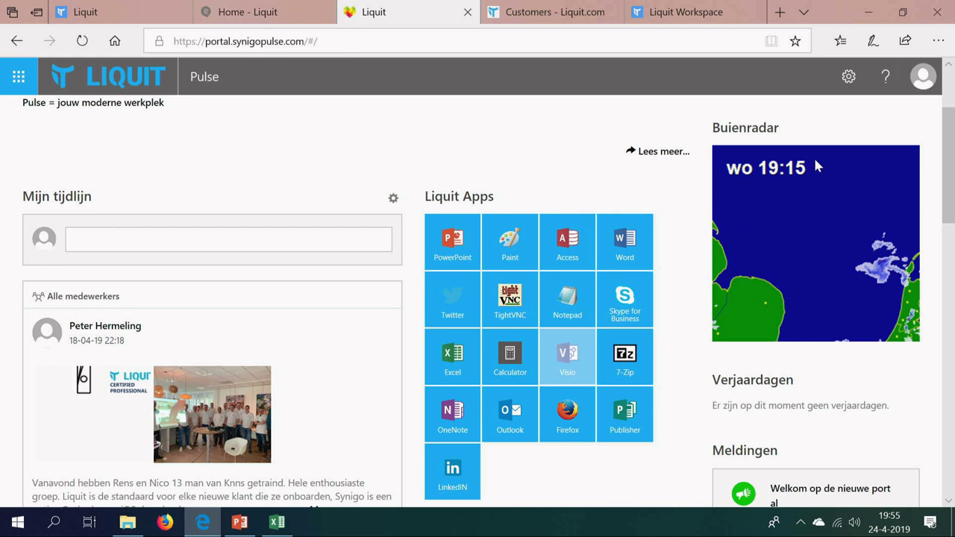
Step: Peek at the widget customisation panel, then return to the Liquit demo workspace's Connectors list
click(850, 77)
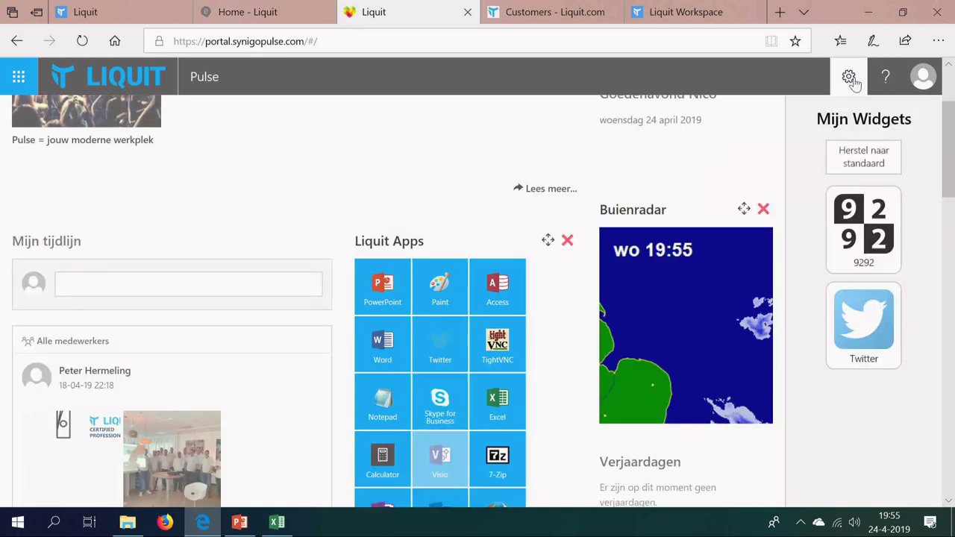
click(850, 77)
click(112, 12)
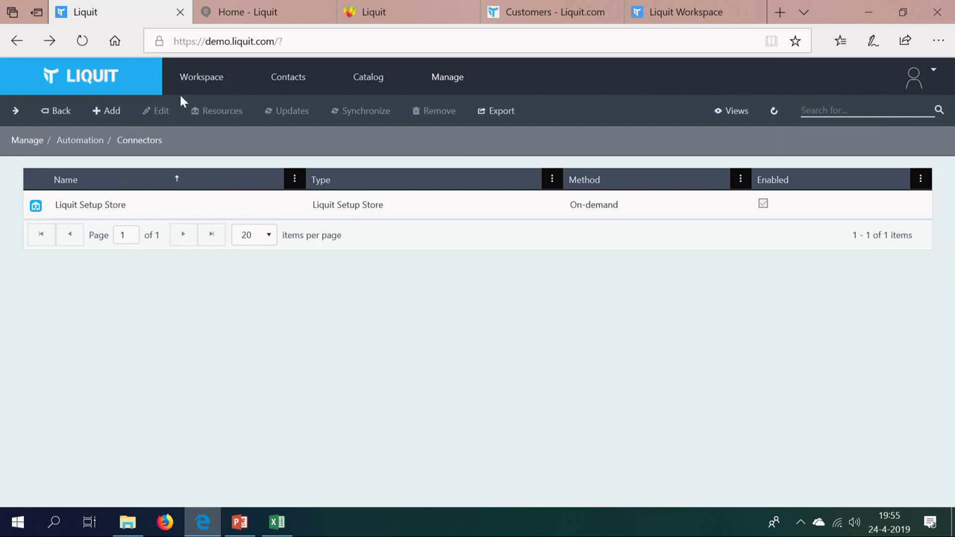
Step: Filter the Workspace app grid by the Office 365 tag to show only PowerPoint and Word
click(191, 89)
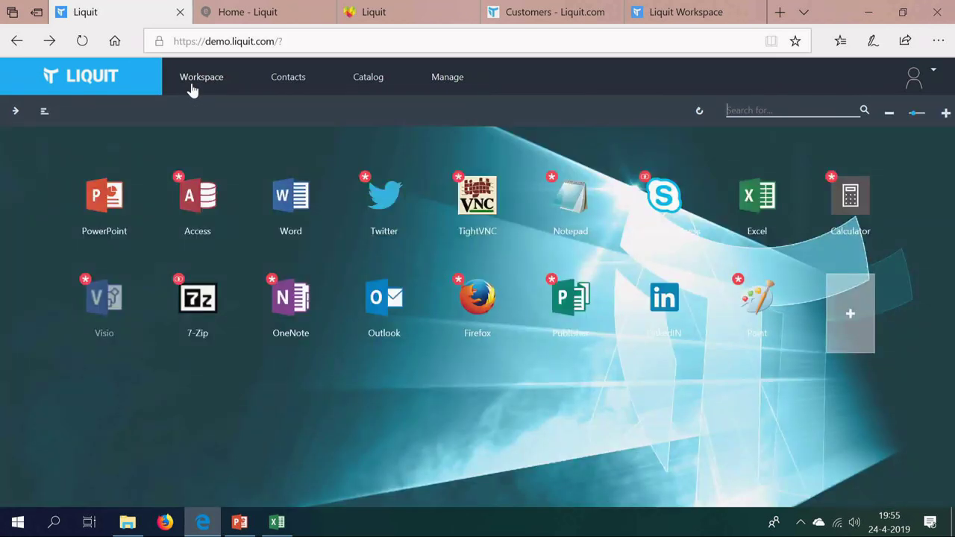
click(14, 117)
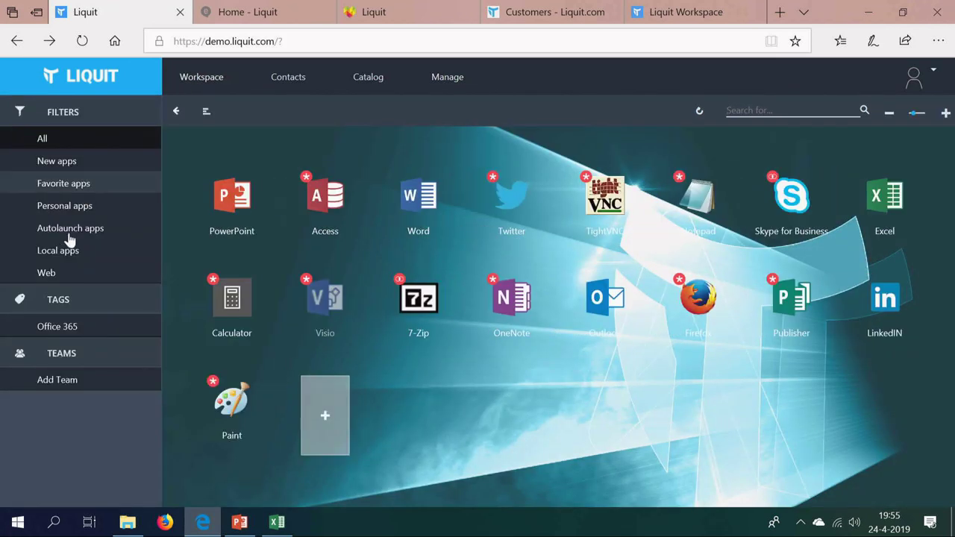
click(60, 328)
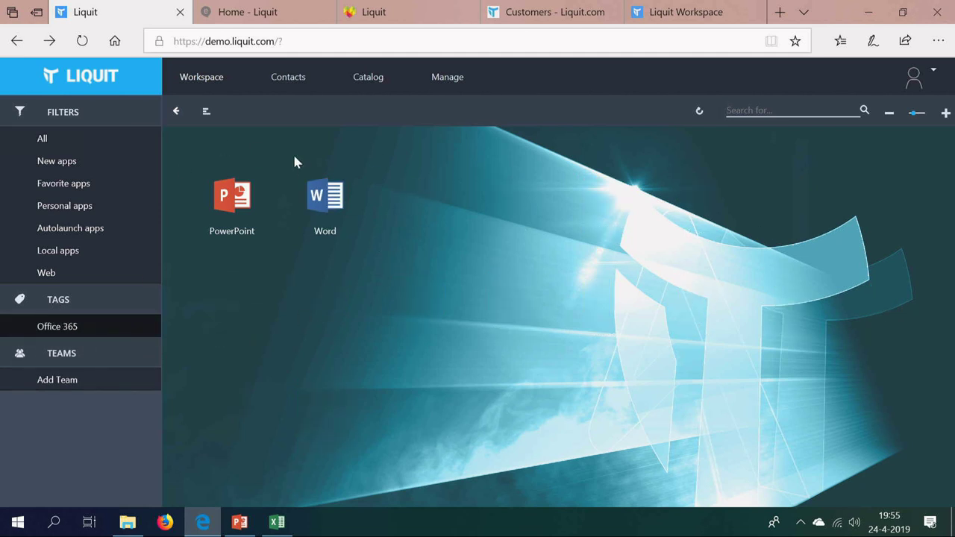
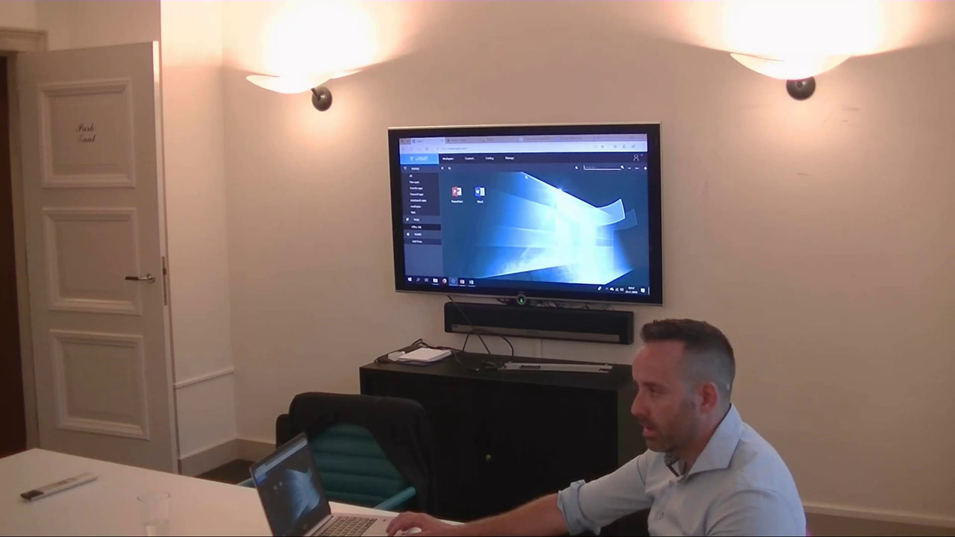
Step: Open the Manage tab to list the Identities, Workspace, Automation, System, Authentication, Portal and Support sections
click(512, 159)
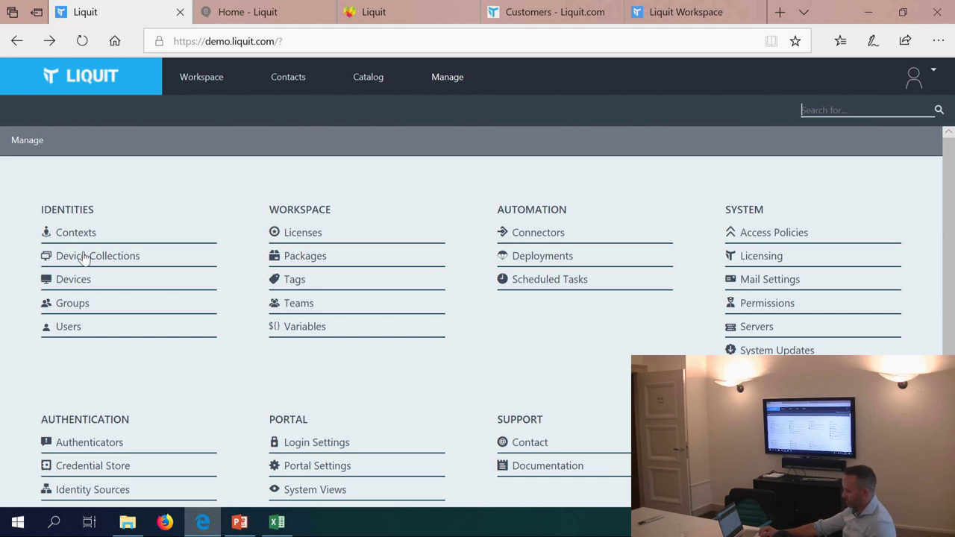
click(81, 255)
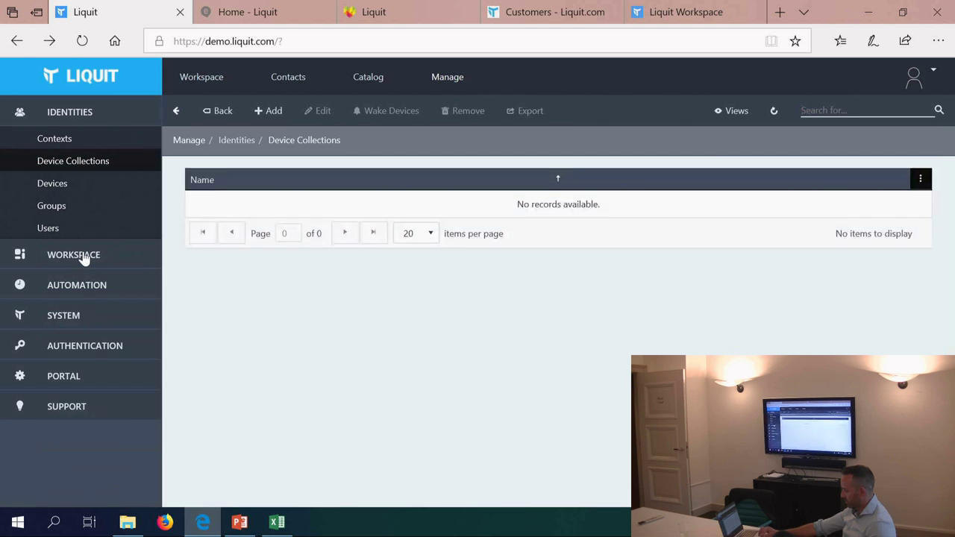
click(225, 113)
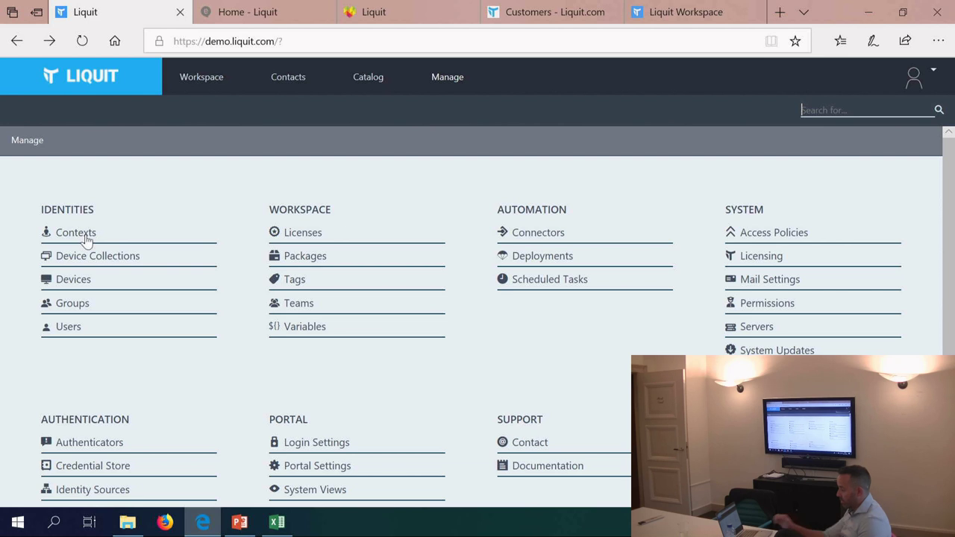
Step: Open the External context's Filters and add a new filter set with a filter
click(76, 232)
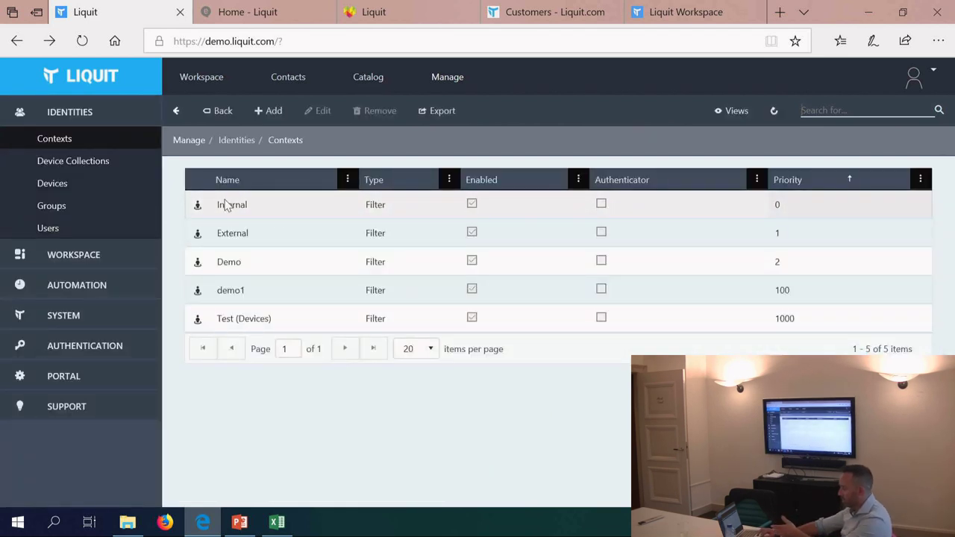
double_click(225, 233)
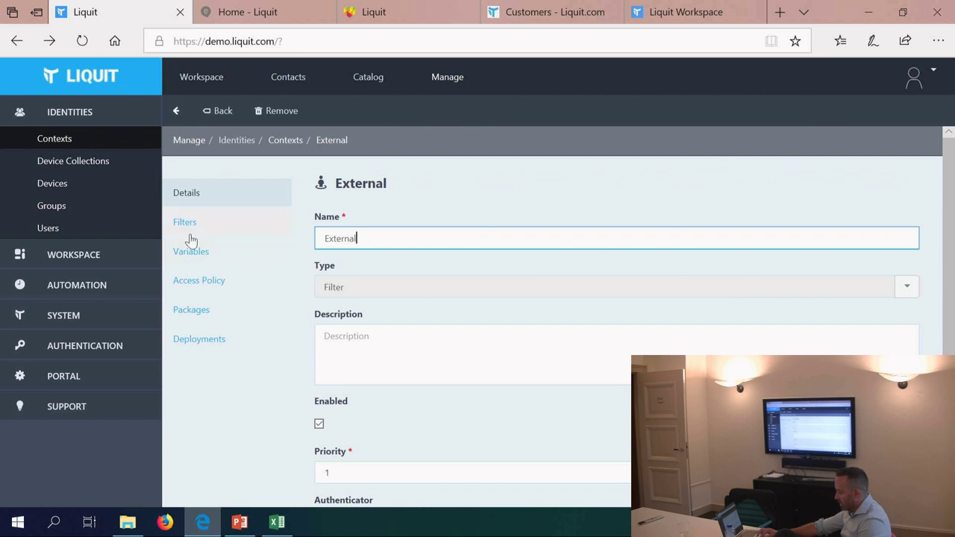
click(189, 232)
click(351, 271)
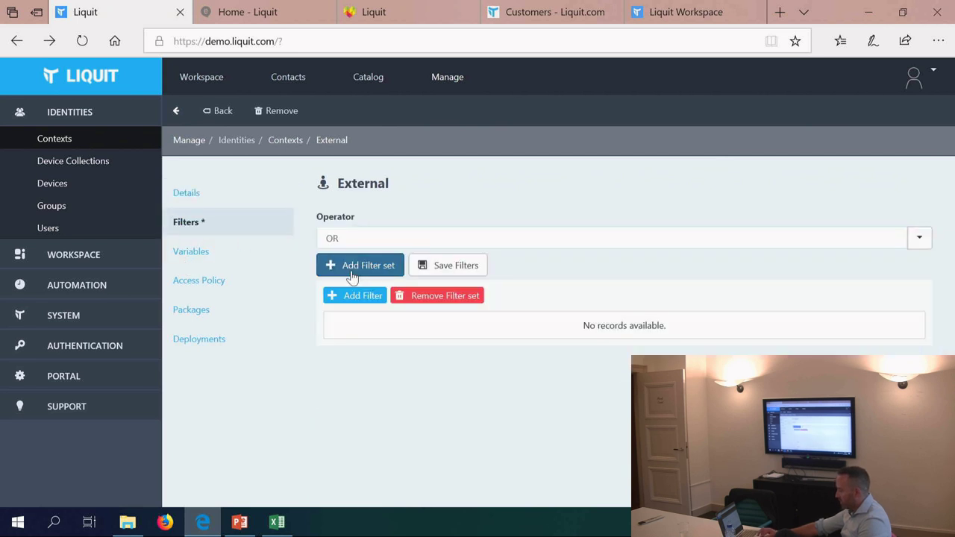
click(352, 296)
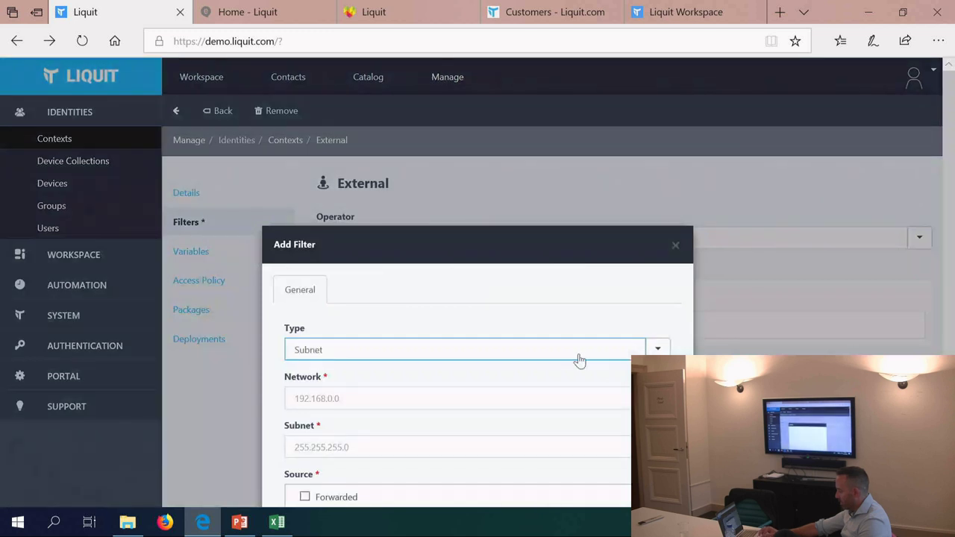
Step: Choose Platform as the filter type, confirm it, and view the context's empty Packages list
click(638, 350)
scroll(555, 394, down, 2)
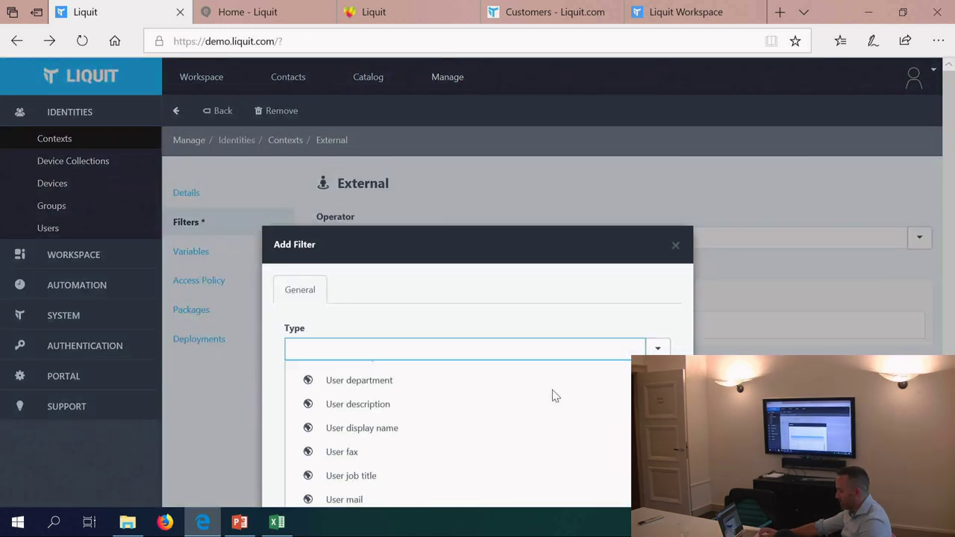
scroll(430, 443, down, 1)
scroll(430, 443, down, 3)
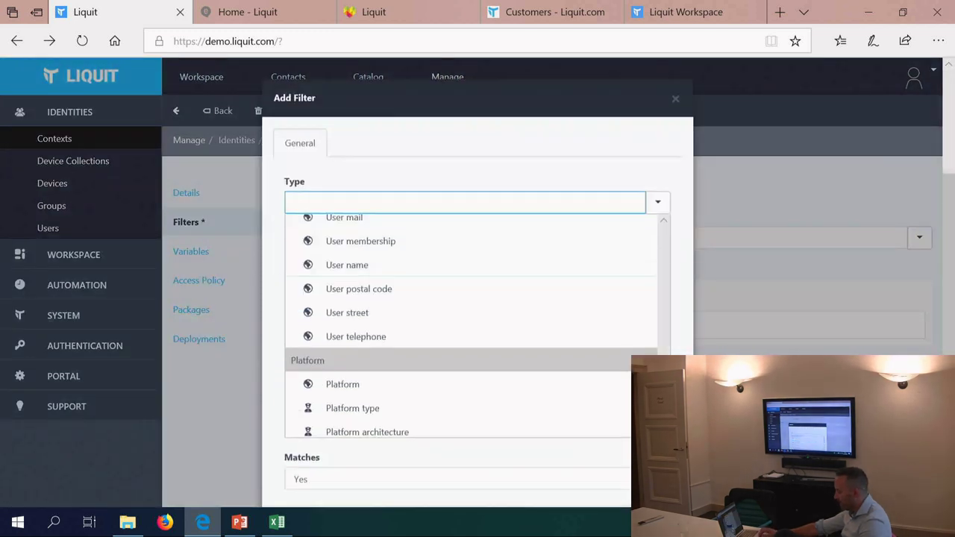
scroll(535, 389, down, 1)
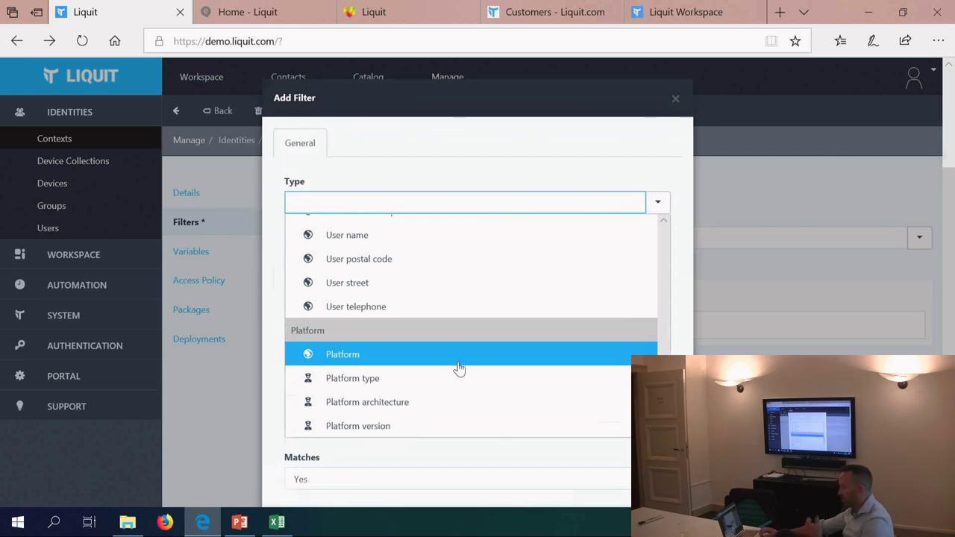
click(457, 361)
click(606, 485)
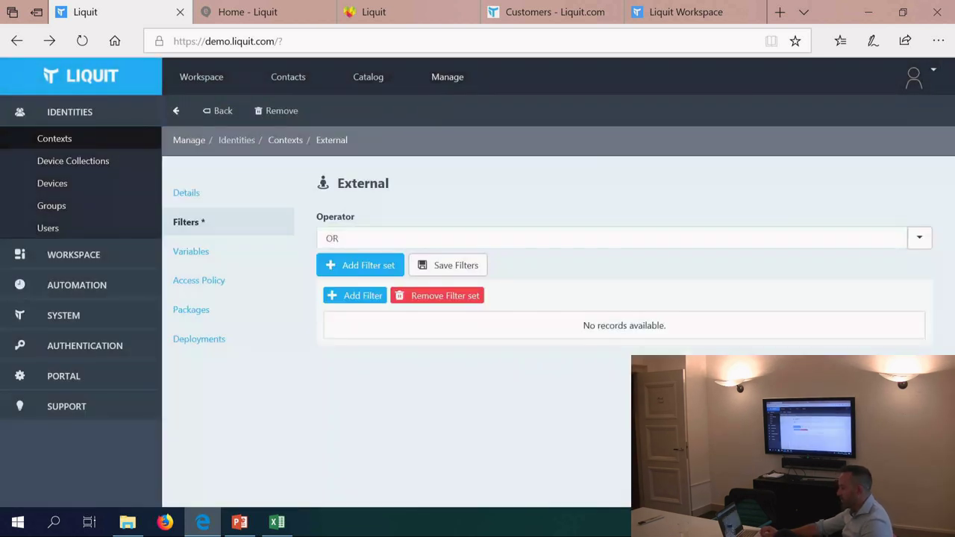
click(186, 312)
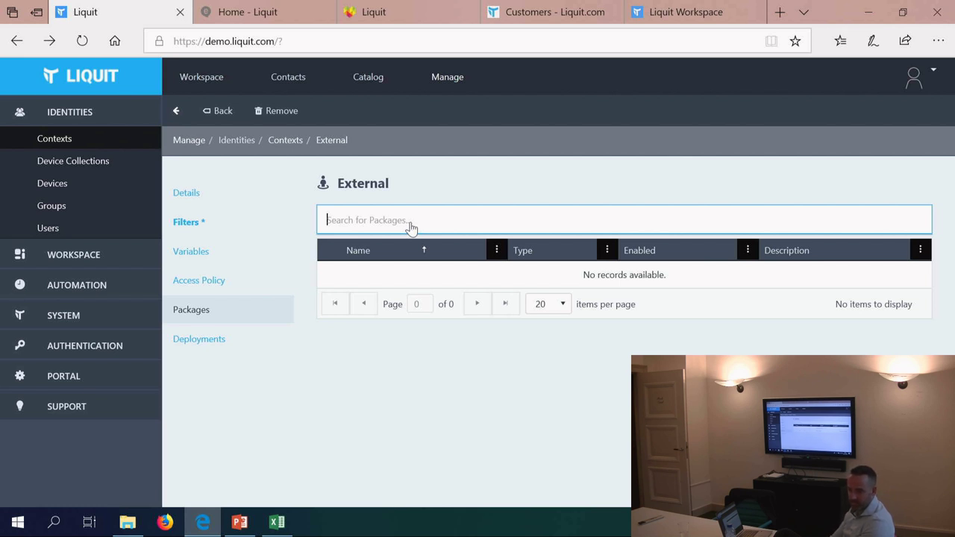
Step: Discard the External context's unsaved changes, preview adding an identity source, cancel, and go back
click(456, 77)
click(616, 333)
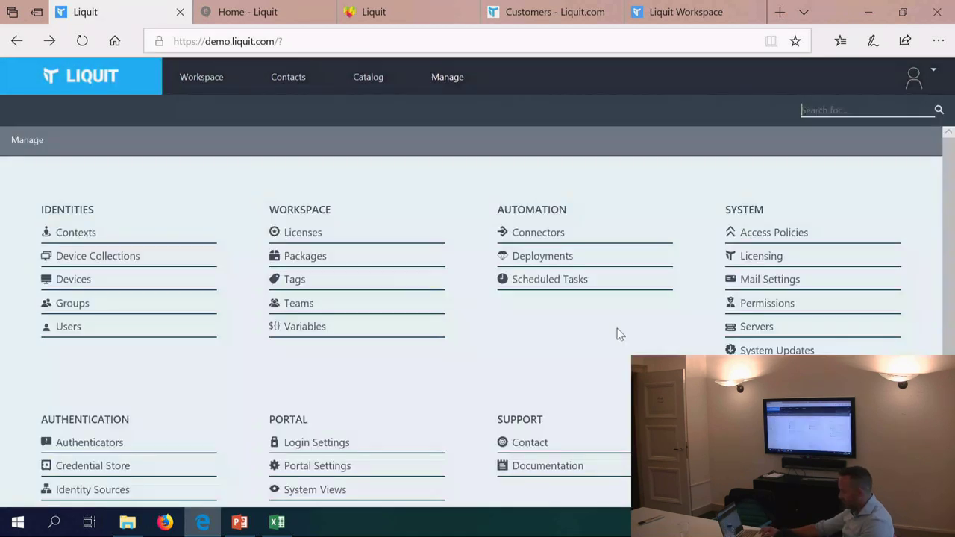
scroll(347, 395, down, 1)
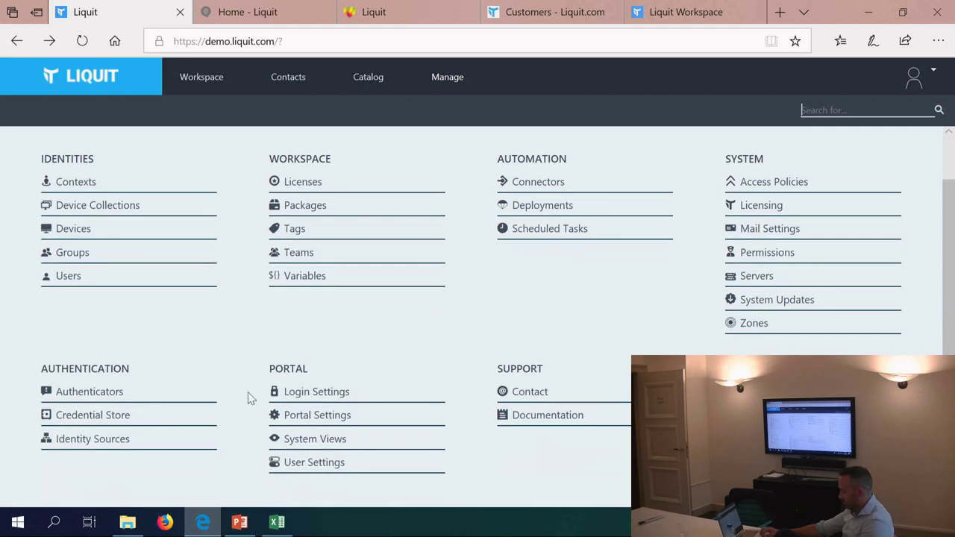
click(80, 440)
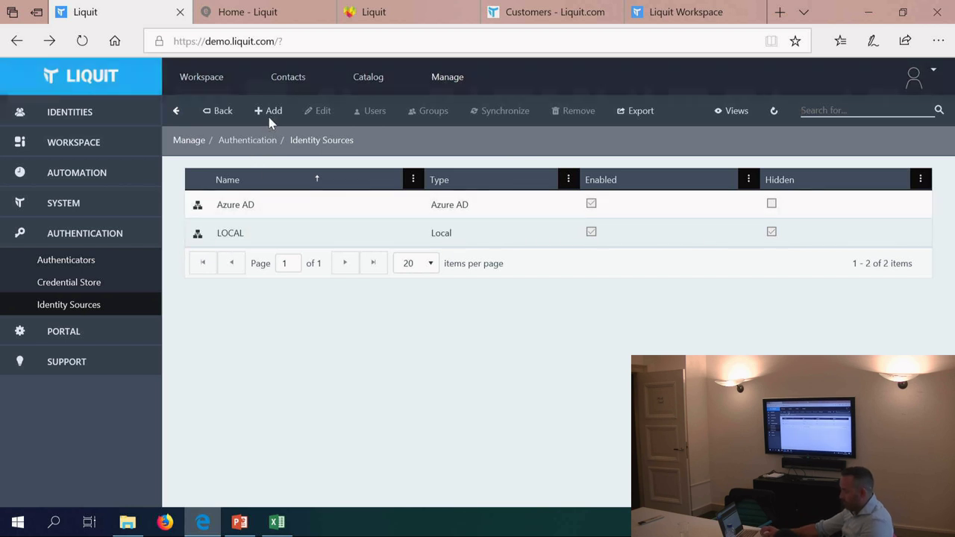
click(268, 113)
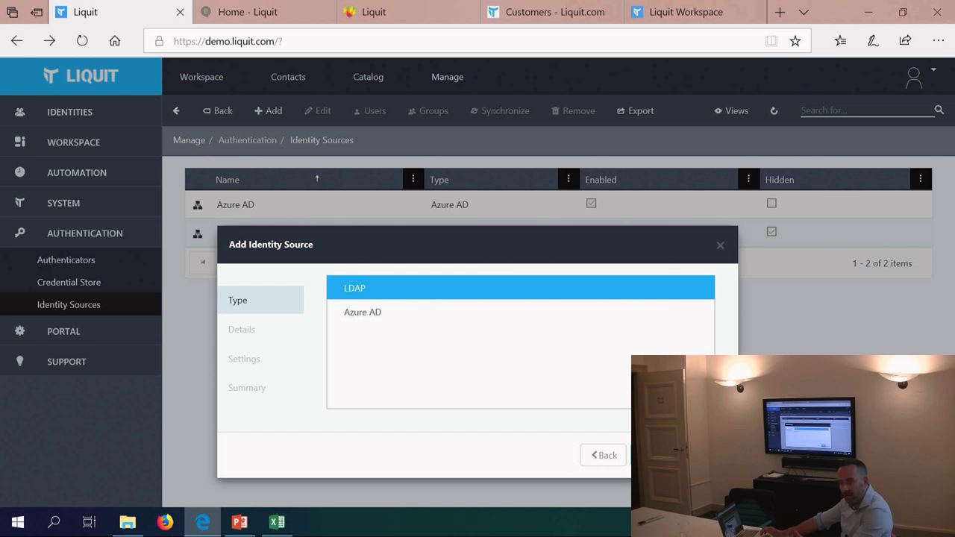
key(Escape)
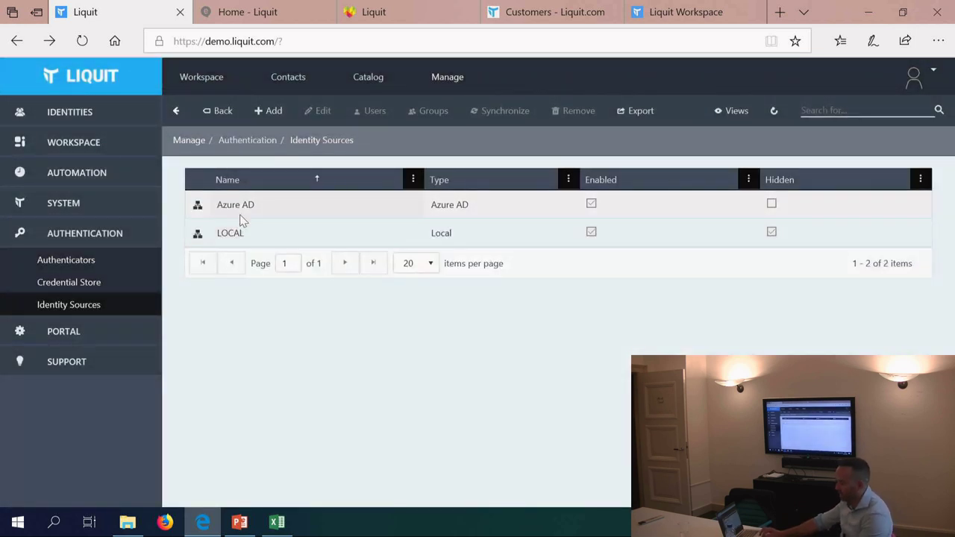
click(223, 111)
Step: In the Credential Store, start a new Template credential named 'Demo'
scroll(369, 405, down, 1)
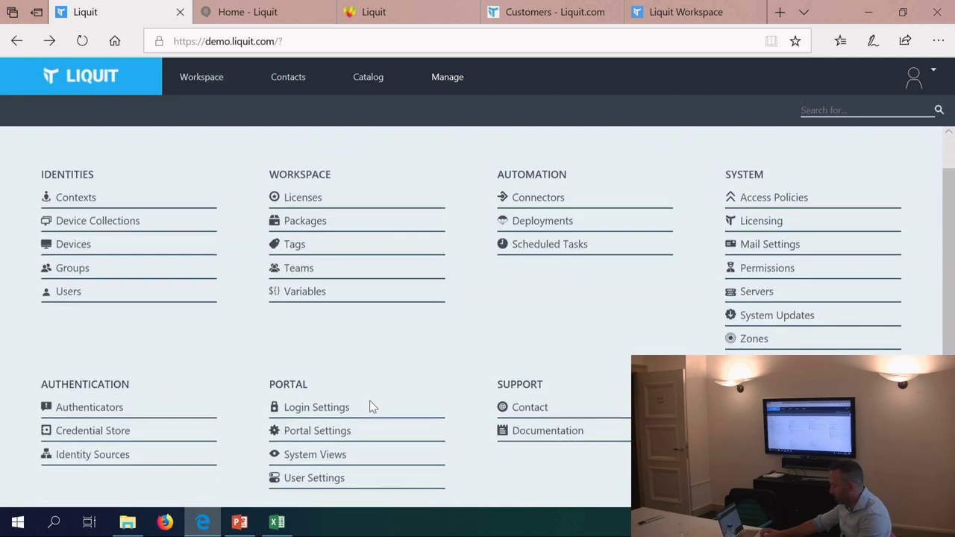
click(94, 422)
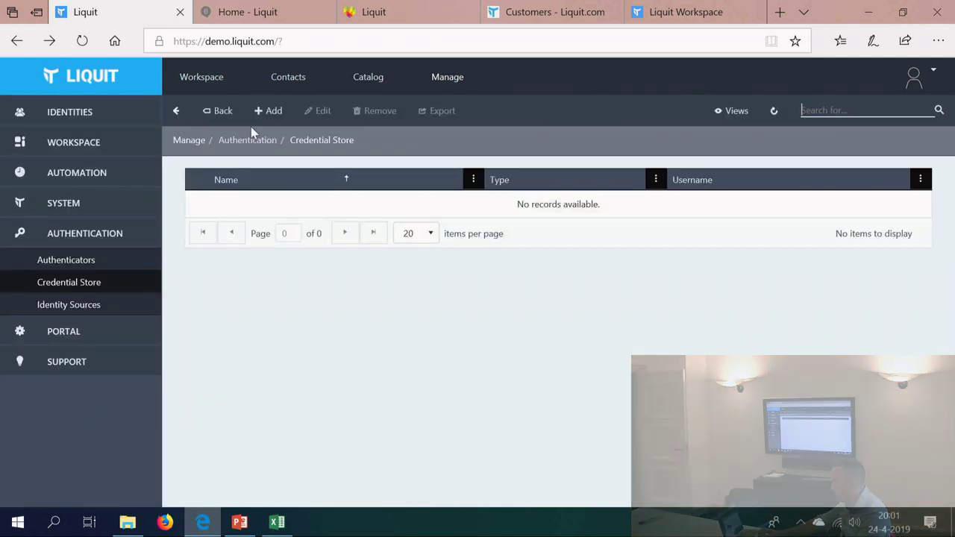
click(267, 111)
click(355, 312)
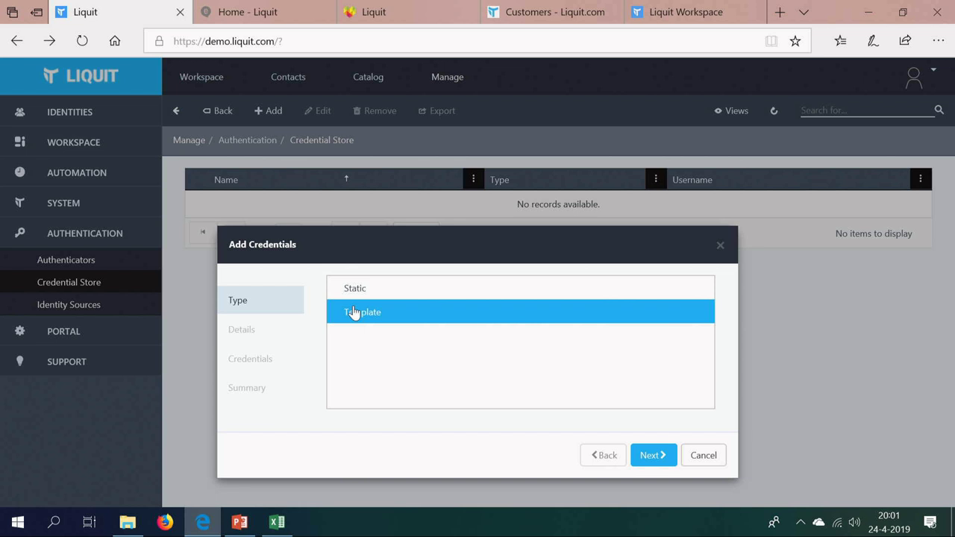
click(650, 459)
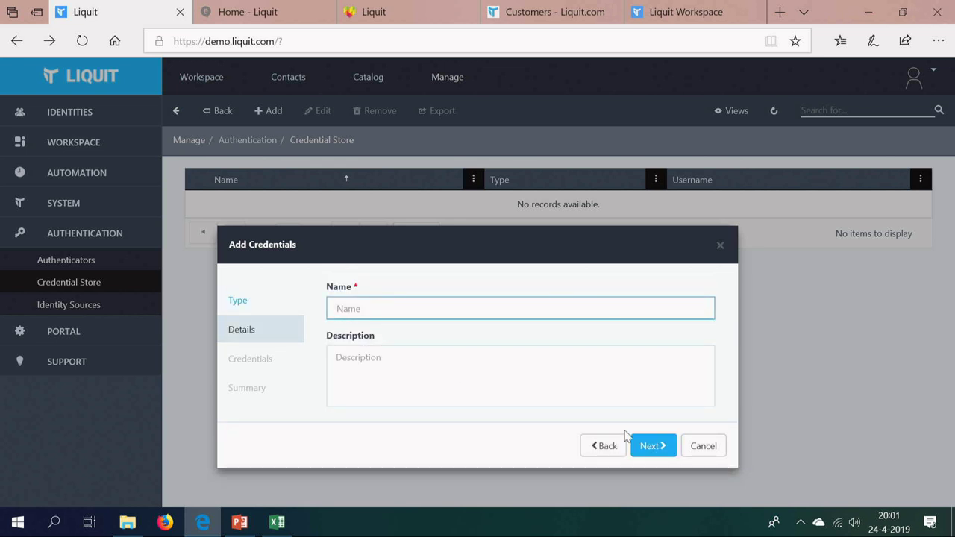
text(Demo)
click(646, 446)
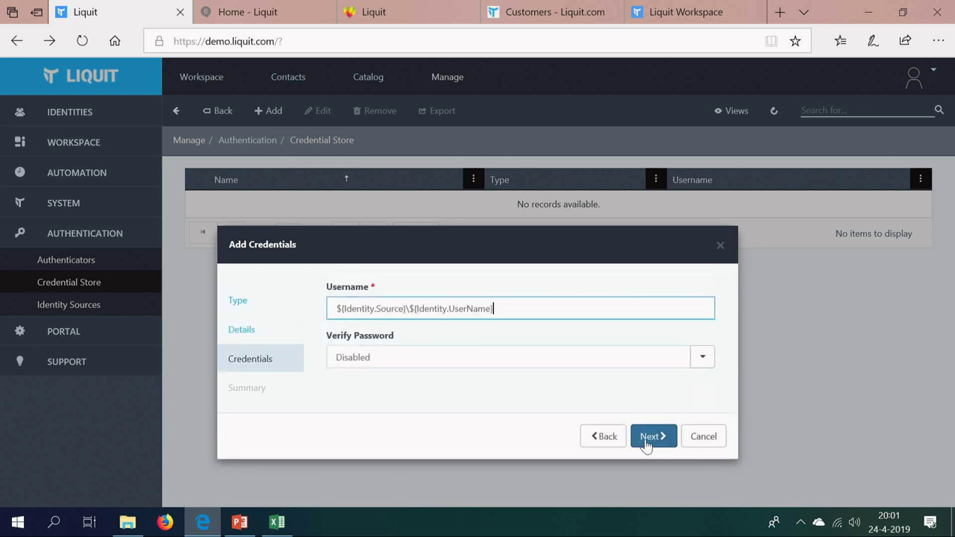
Step: Review the username template, leave password verification Disabled, cancel, and return to the Workspace tiles
drag(337, 308, 502, 312)
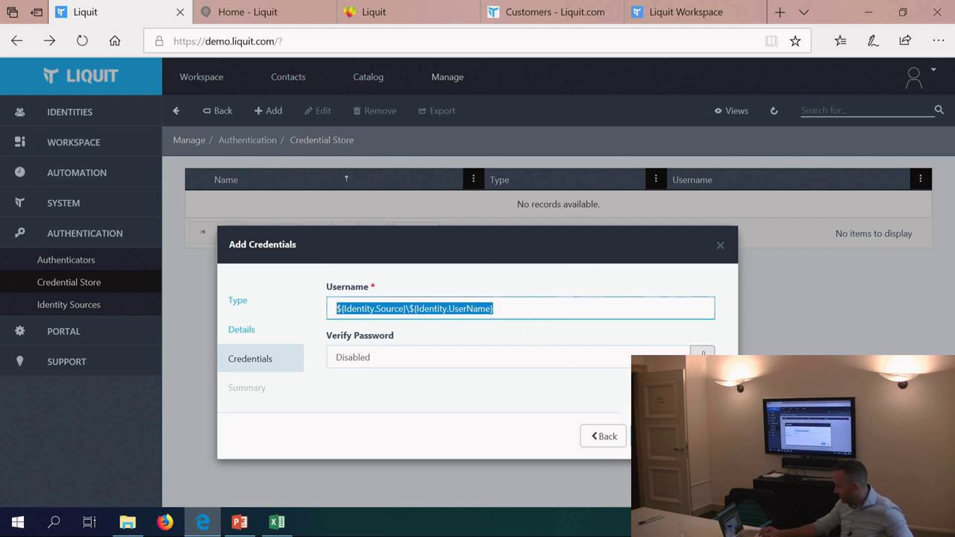
click(701, 356)
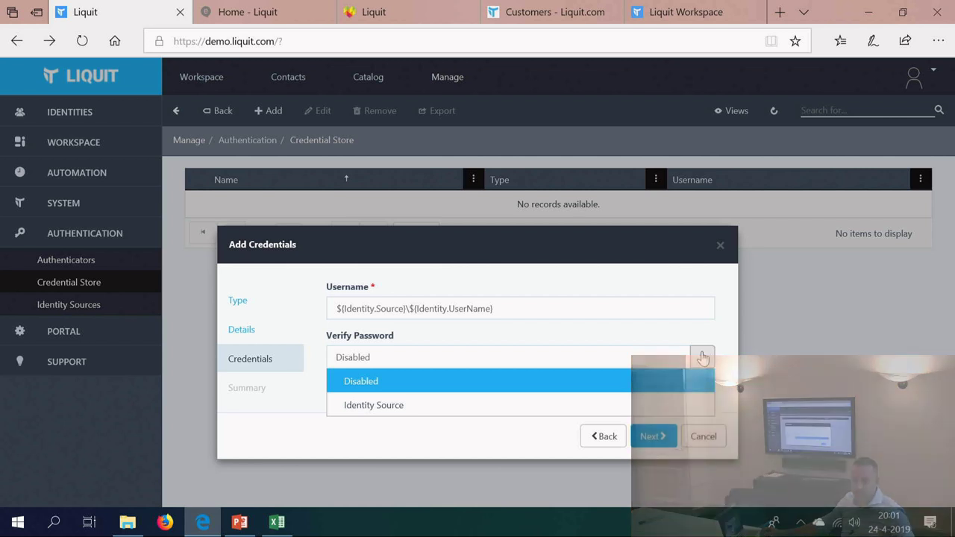
click(701, 357)
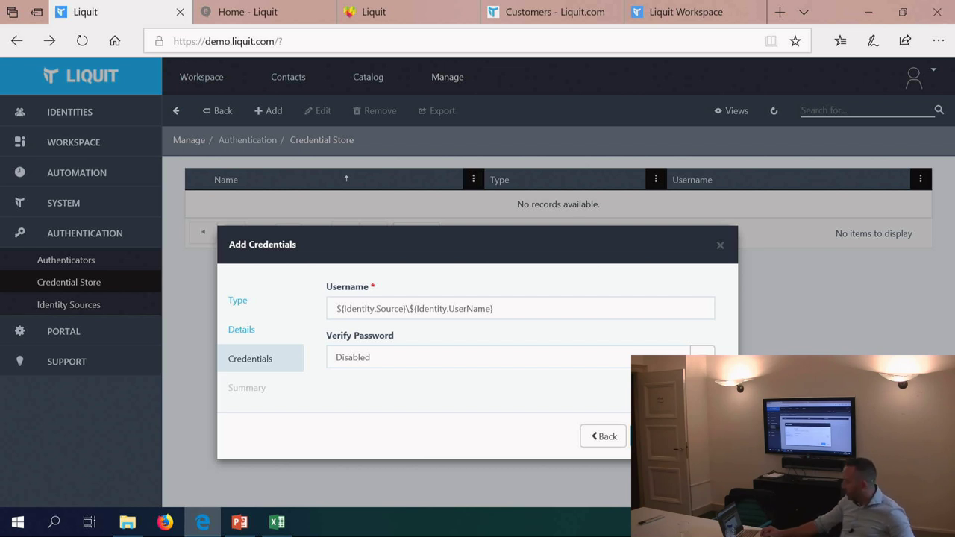
key(Escape)
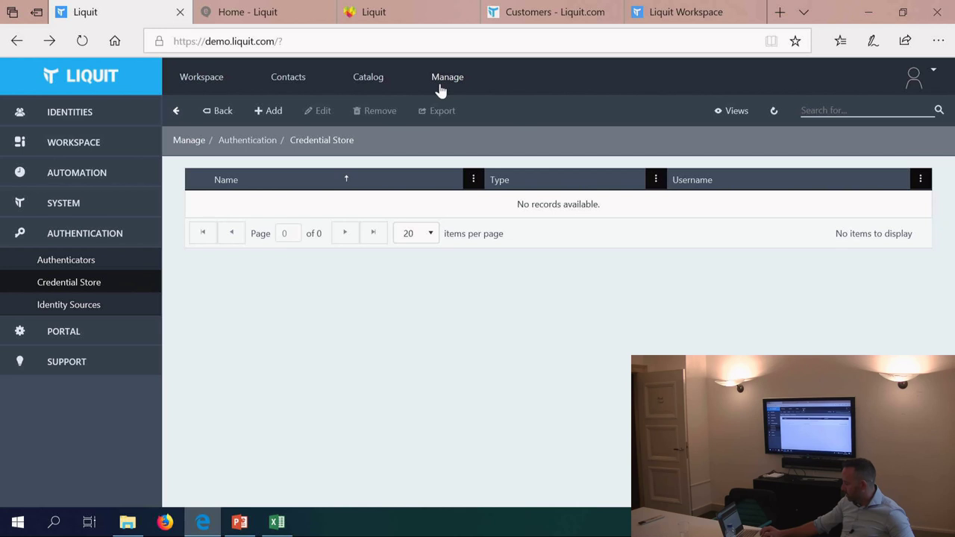
click(221, 78)
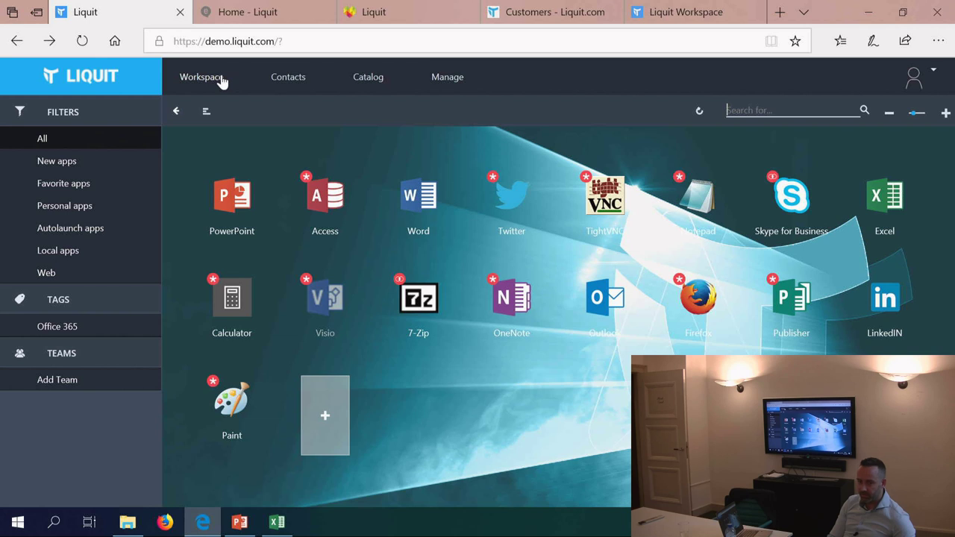
Step: From Manage, open and cancel the Device Collections add form, go back, then switch to Pulse
click(440, 82)
scroll(483, 347, down, 1)
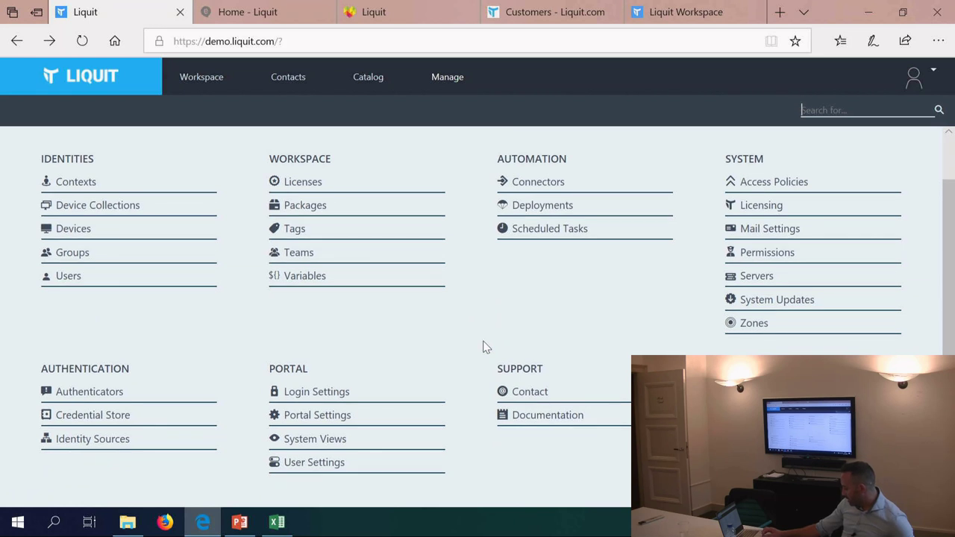
click(110, 215)
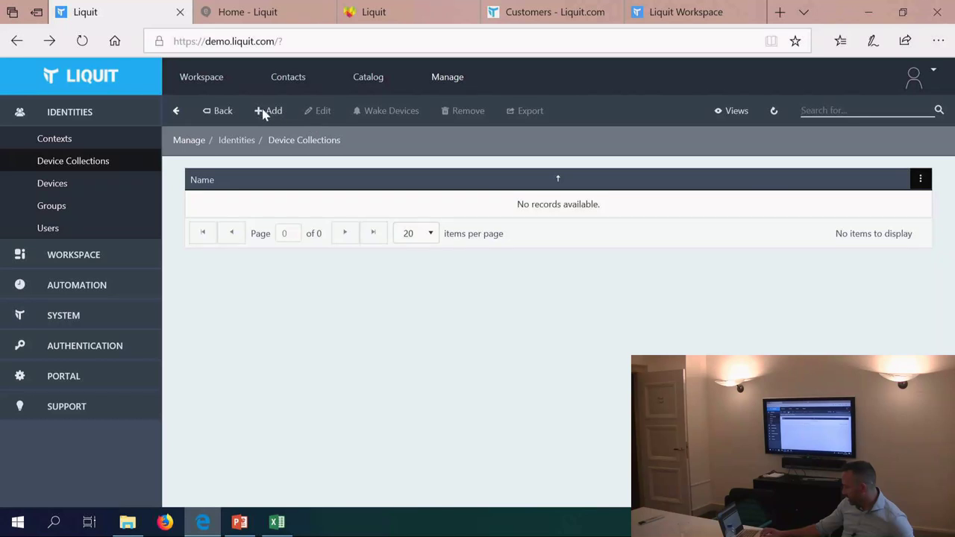
click(264, 112)
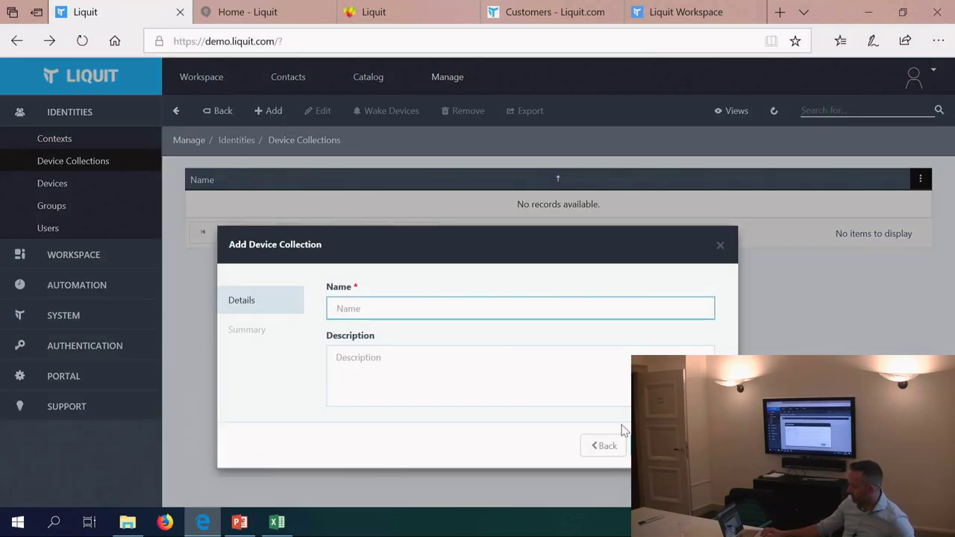
click(698, 445)
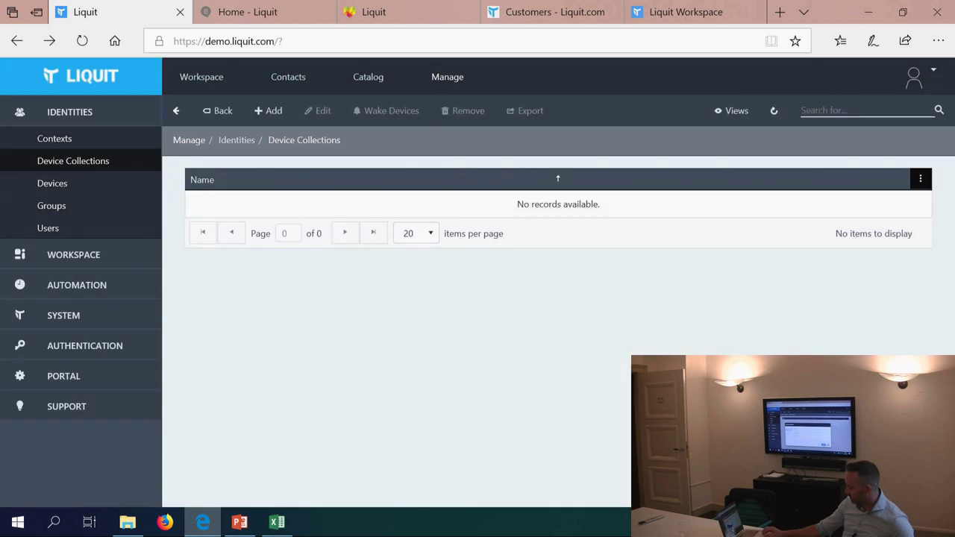
click(210, 114)
click(367, 13)
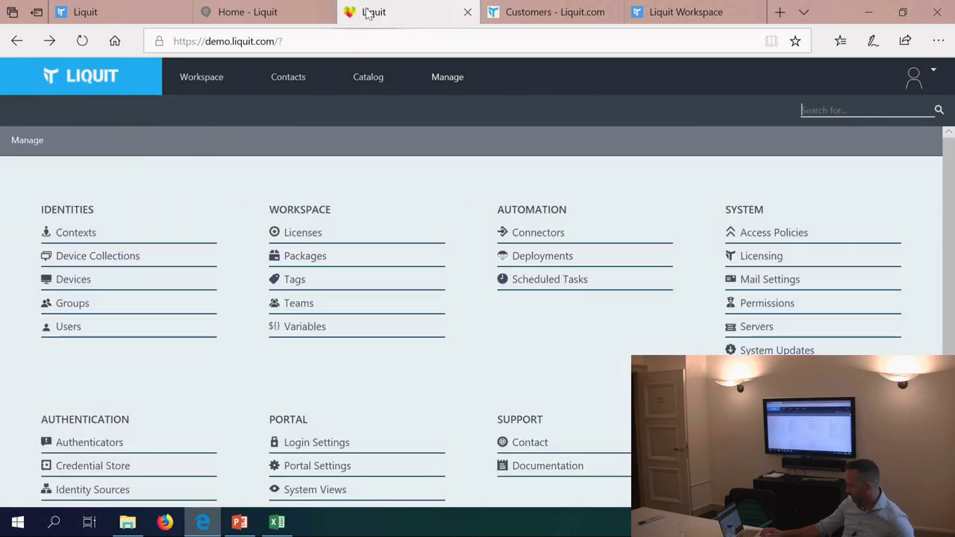
click(179, 236)
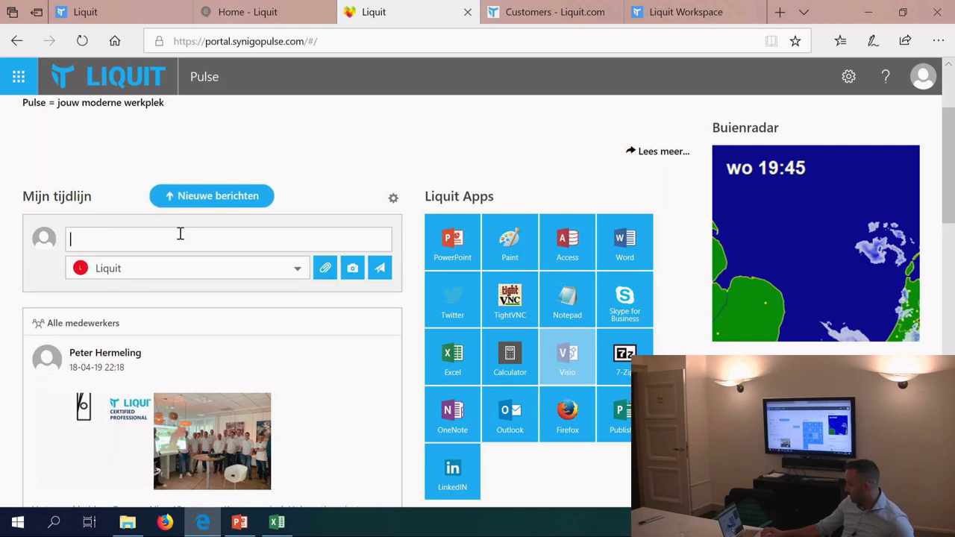
click(249, 21)
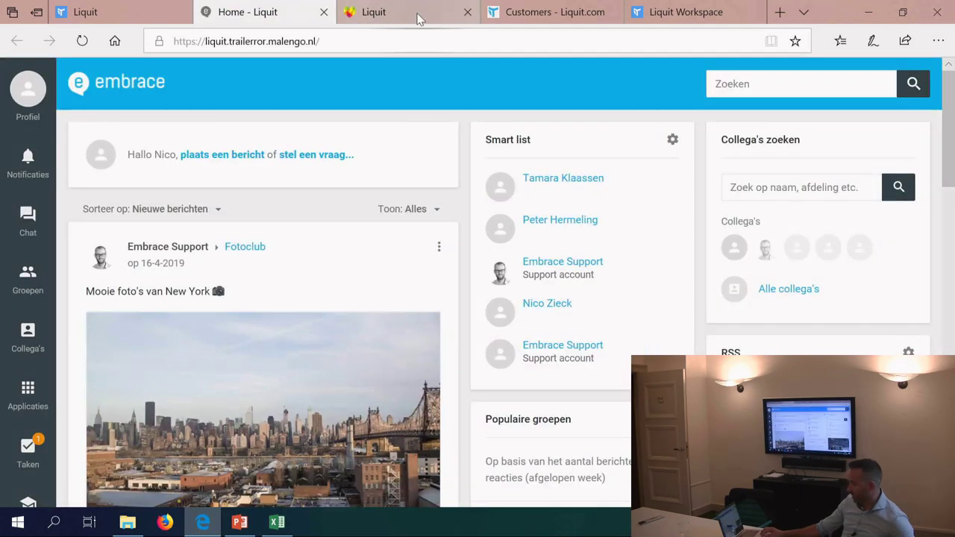
mouse_move(418, 18)
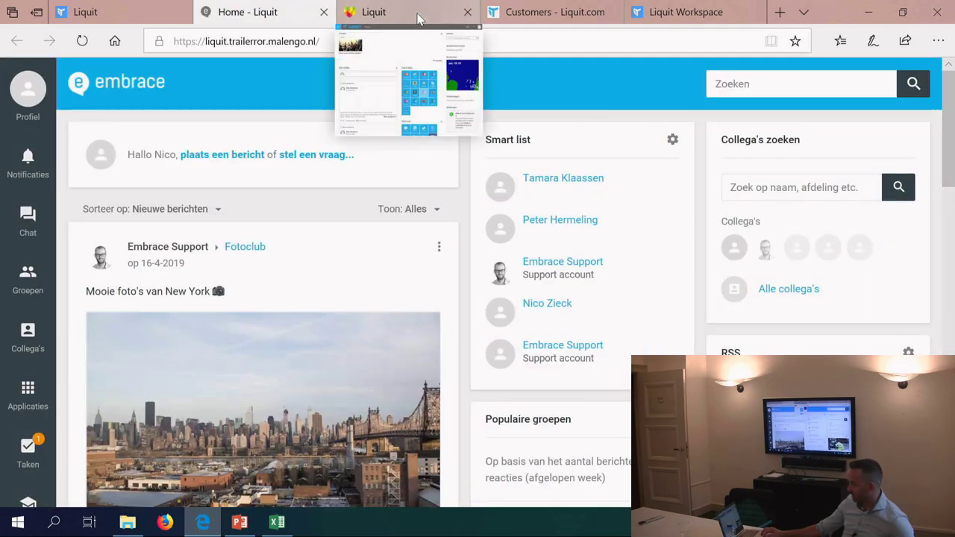
right_click(418, 17)
key(Escape)
click(377, 12)
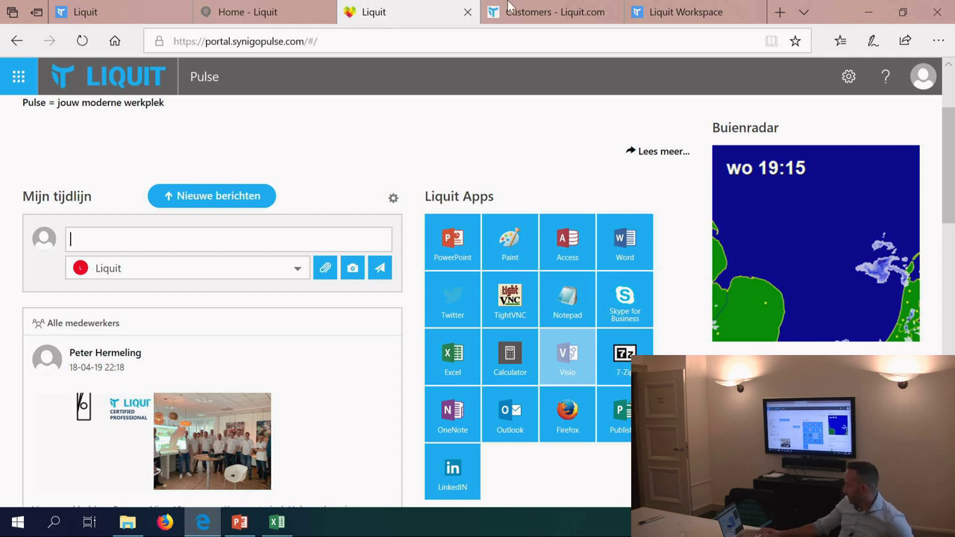
Step: Switch to the Customers - Liquit.com tab and scroll down through the customer logos
click(571, 13)
mouse_move(420, 234)
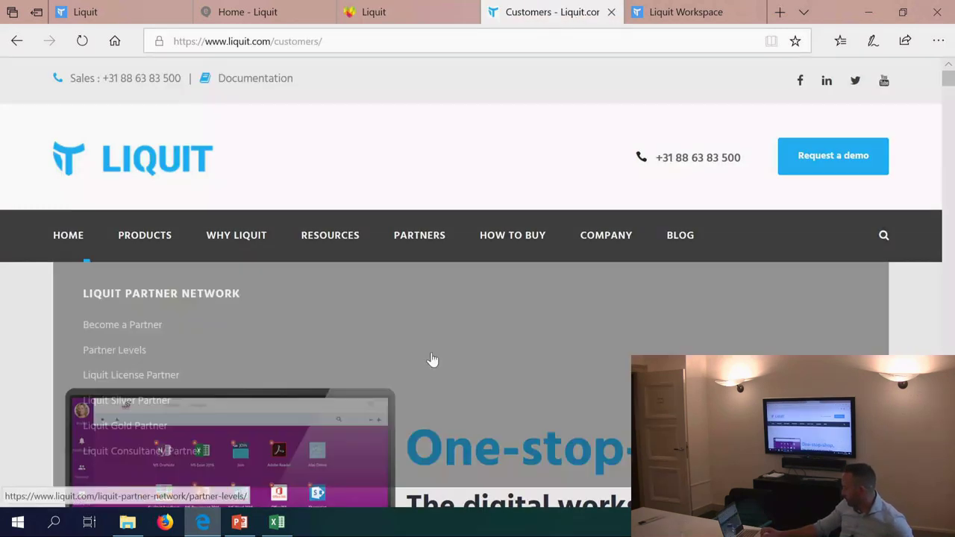
scroll(85, 443, down, 2)
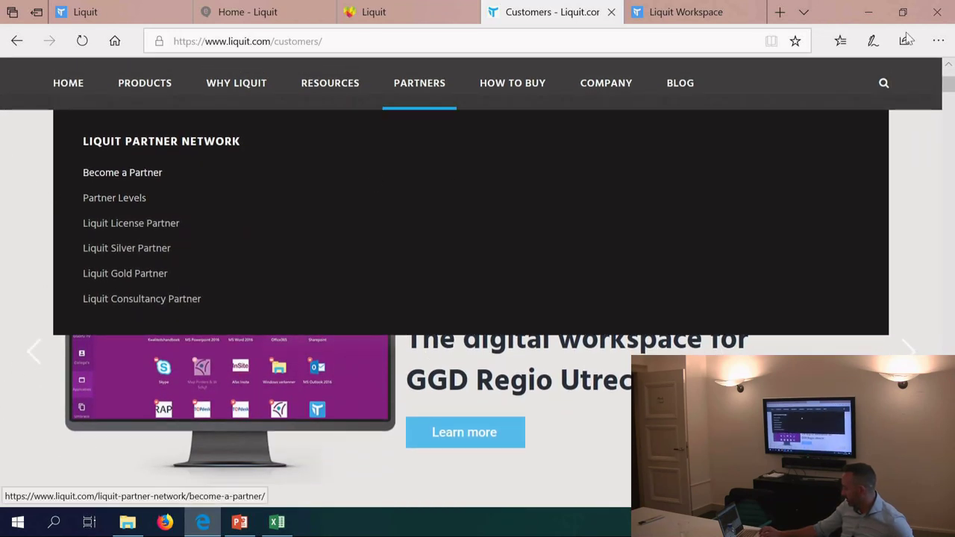
scroll(846, 268, down, 10)
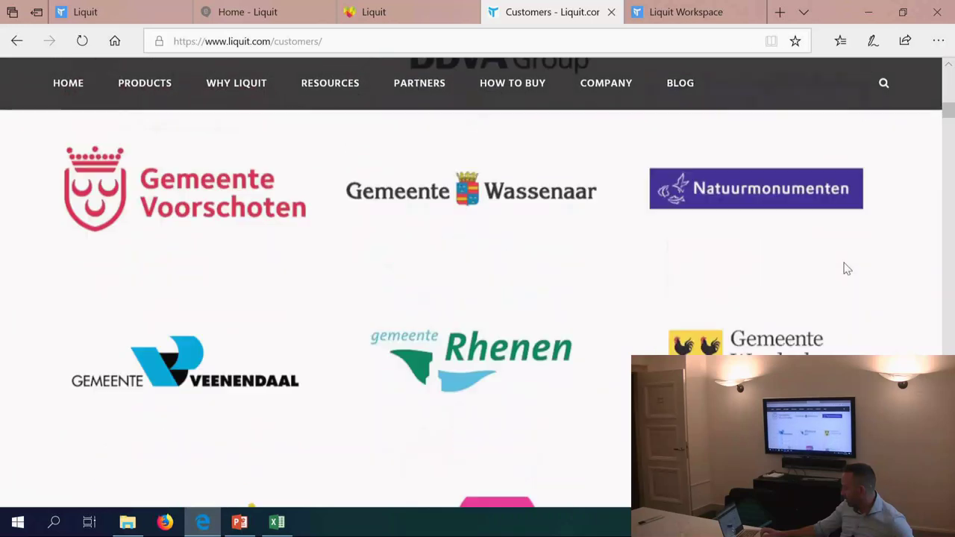
scroll(847, 269, up, 8)
scroll(847, 268, down, 1)
scroll(846, 269, down, 1)
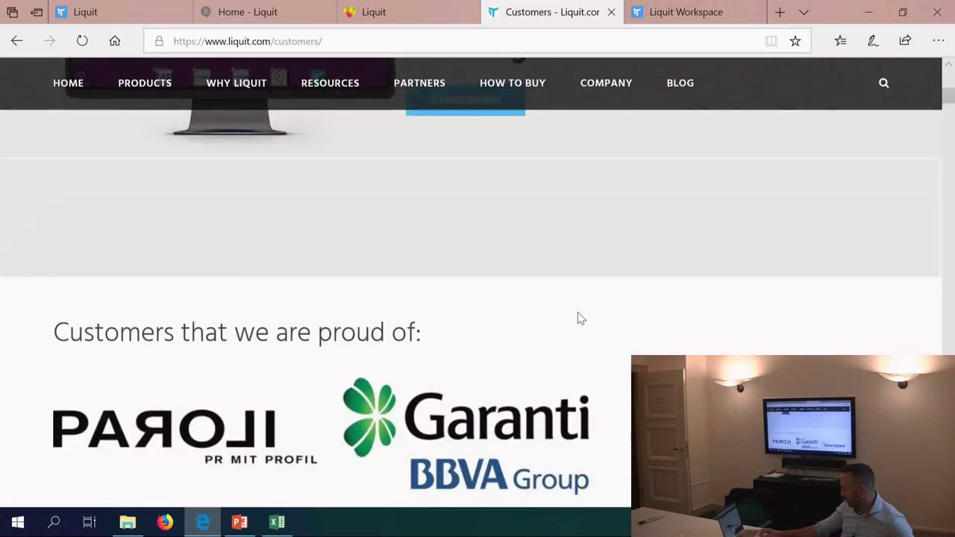
scroll(578, 318, down, 3)
scroll(276, 349, down, 6)
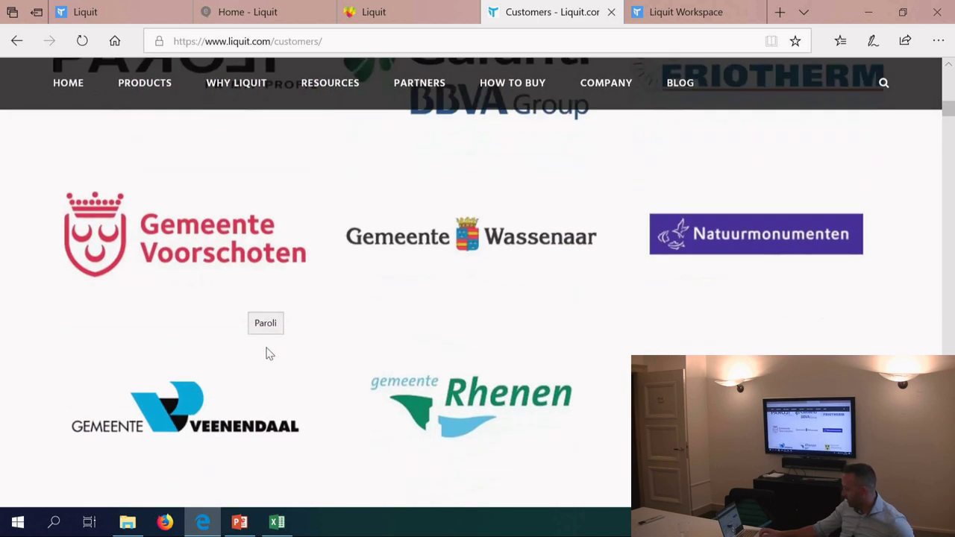
scroll(269, 354, down, 7)
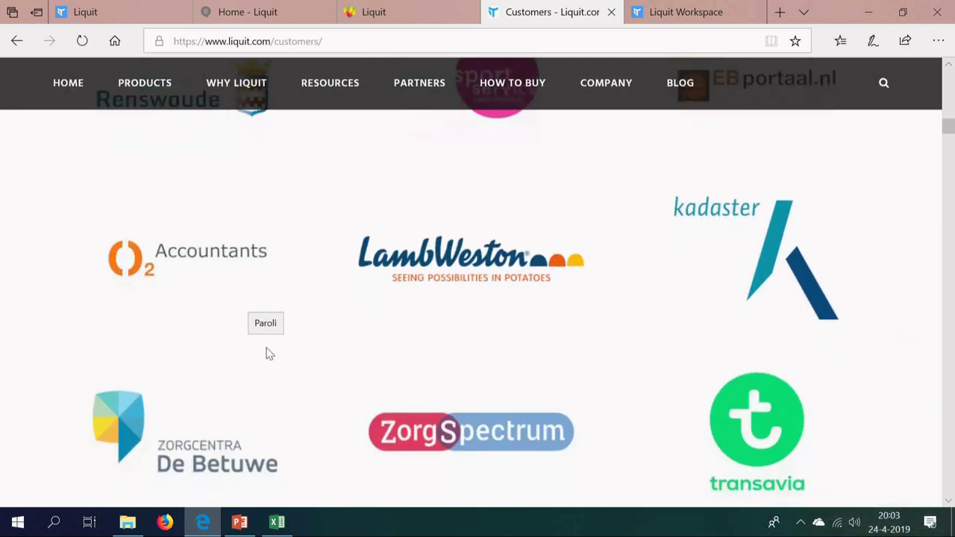
scroll(269, 354, down, 5)
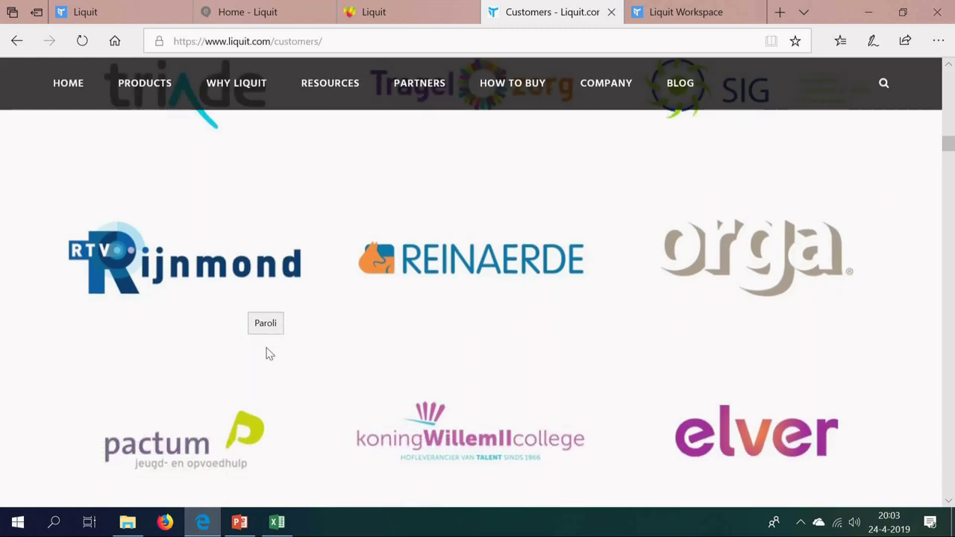
scroll(270, 354, down, 5)
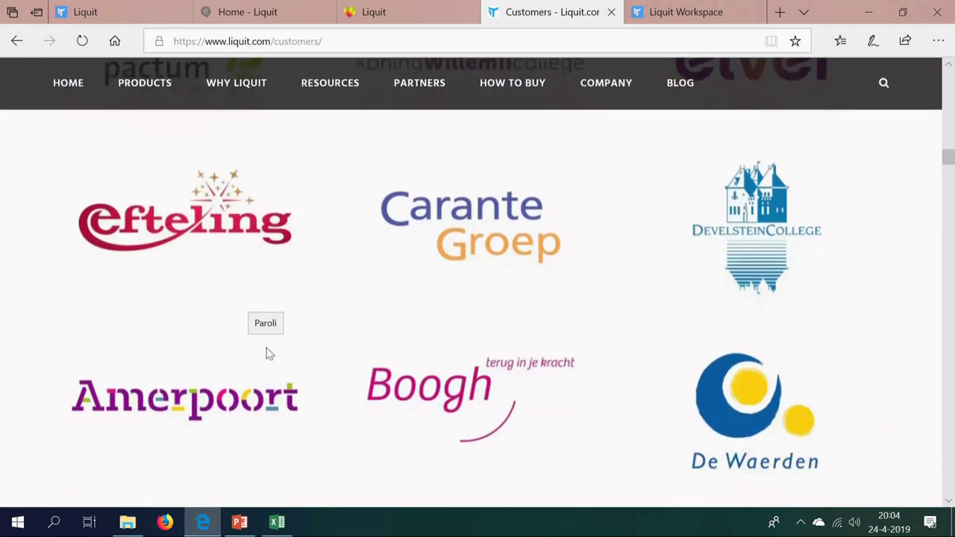
scroll(269, 354, down, 2)
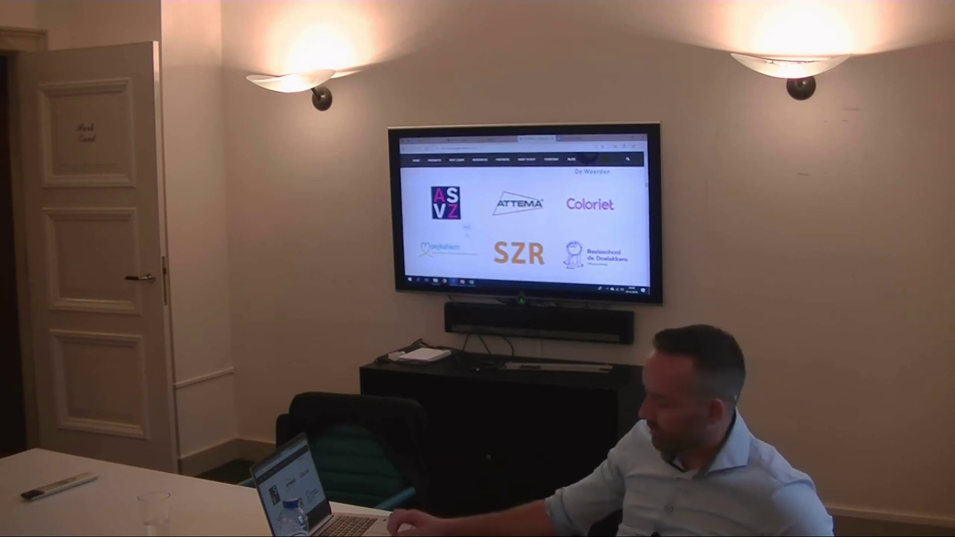
Step: Scroll through the last customer logos, then return to the Liquit Workspace demo's Workspace tab
scroll(522, 224, down, 5)
scroll(522, 224, down, 10)
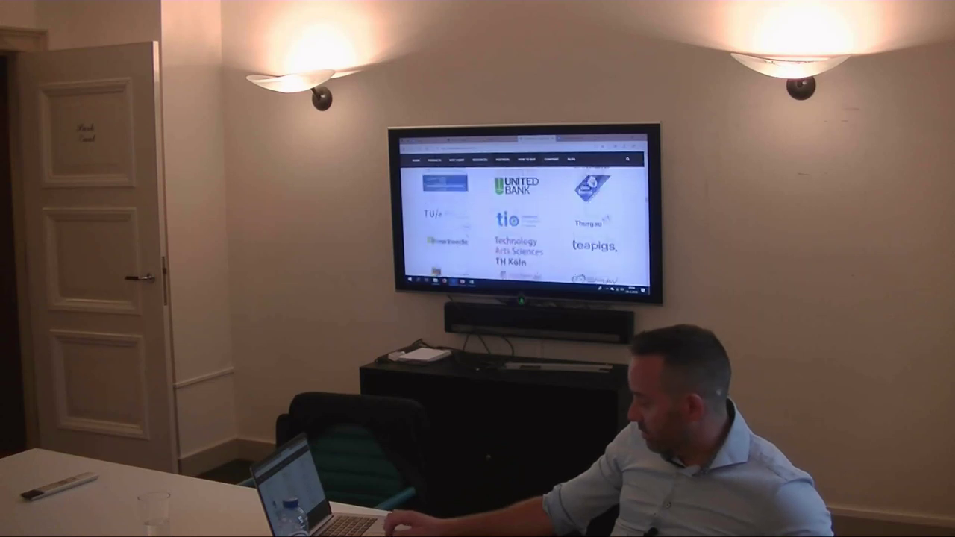
scroll(522, 224, down, 10)
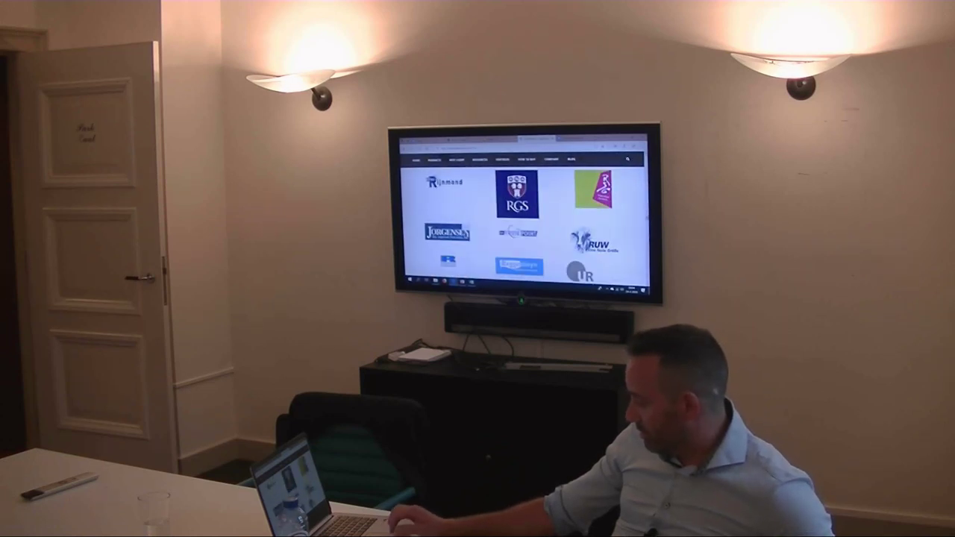
scroll(522, 224, down, 10)
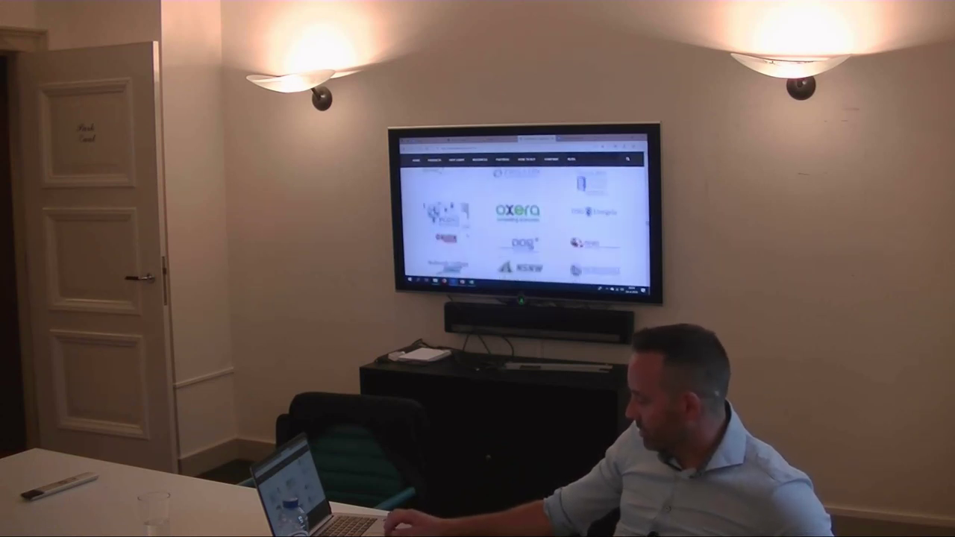
scroll(522, 224, down, 10)
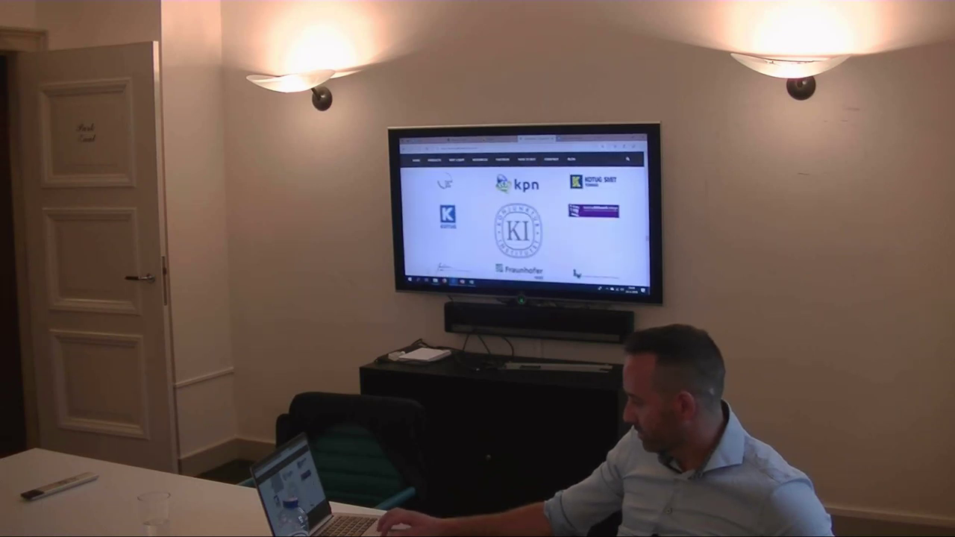
click(428, 140)
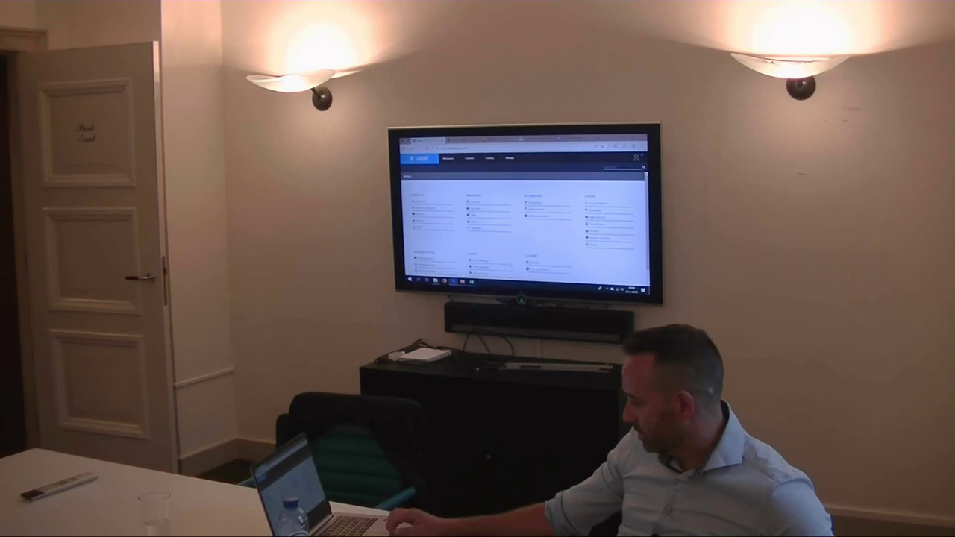
click(449, 158)
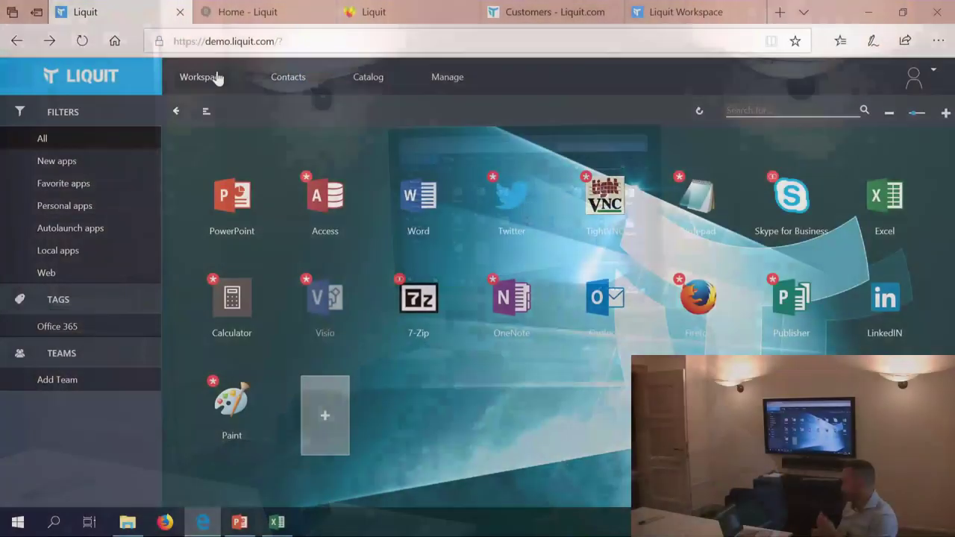